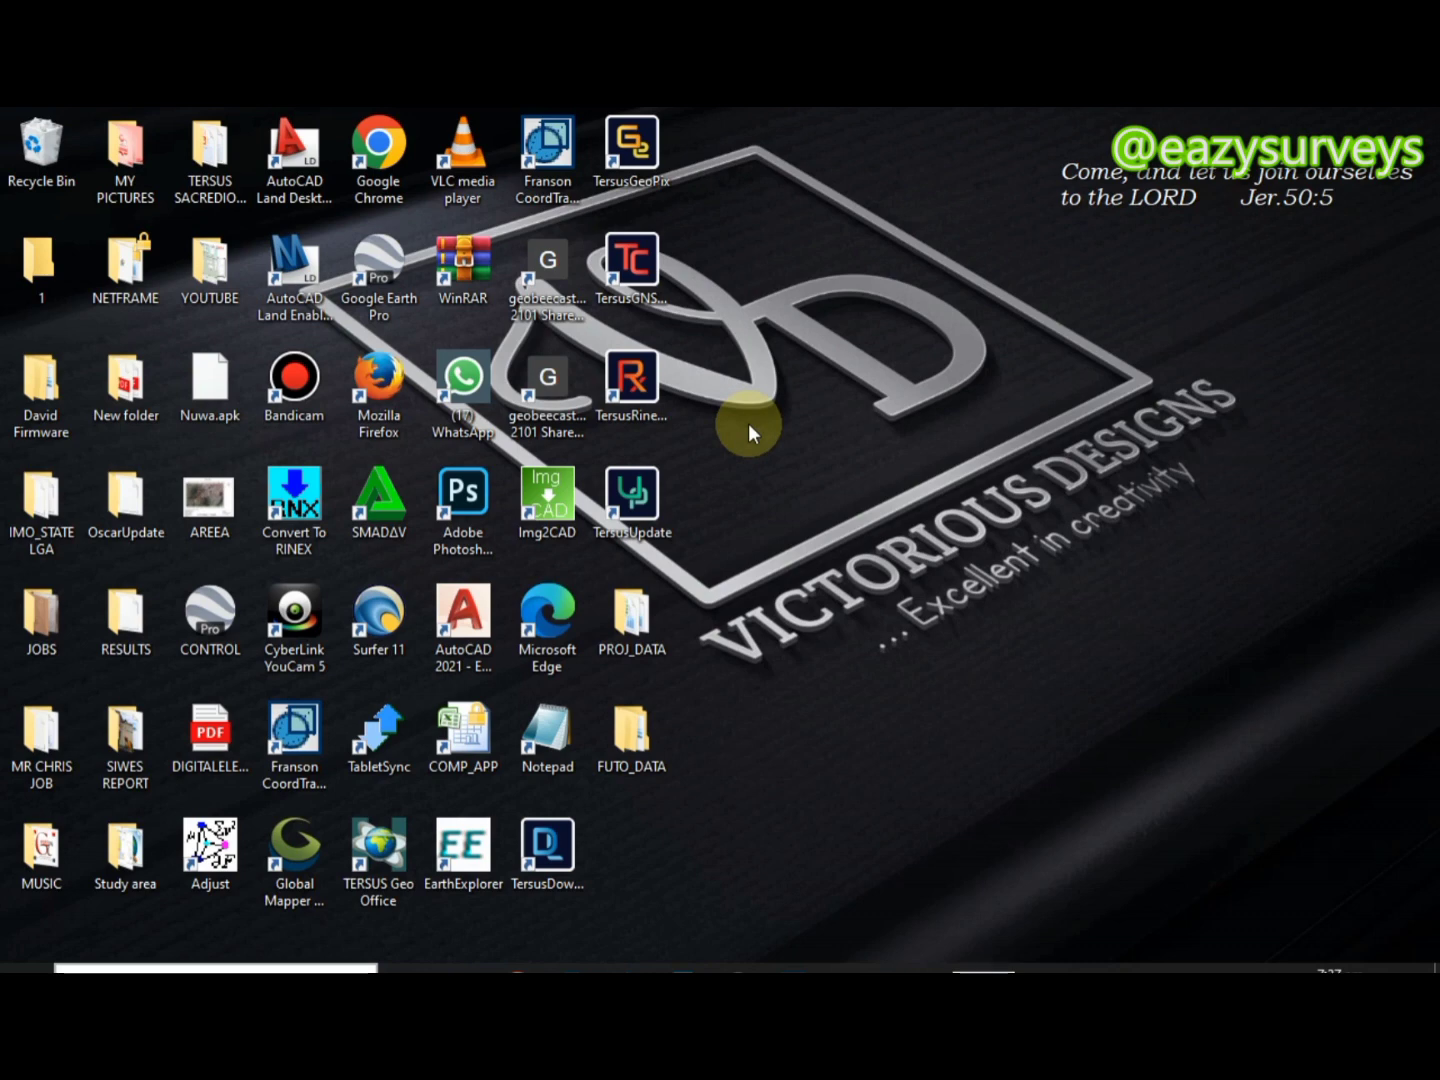
Launch AutoCAD Land Desktop and create a new project-based drawing named YOUTUBE in the 2023 project
{"action": "double_click", "coordinate": [311, 157]}
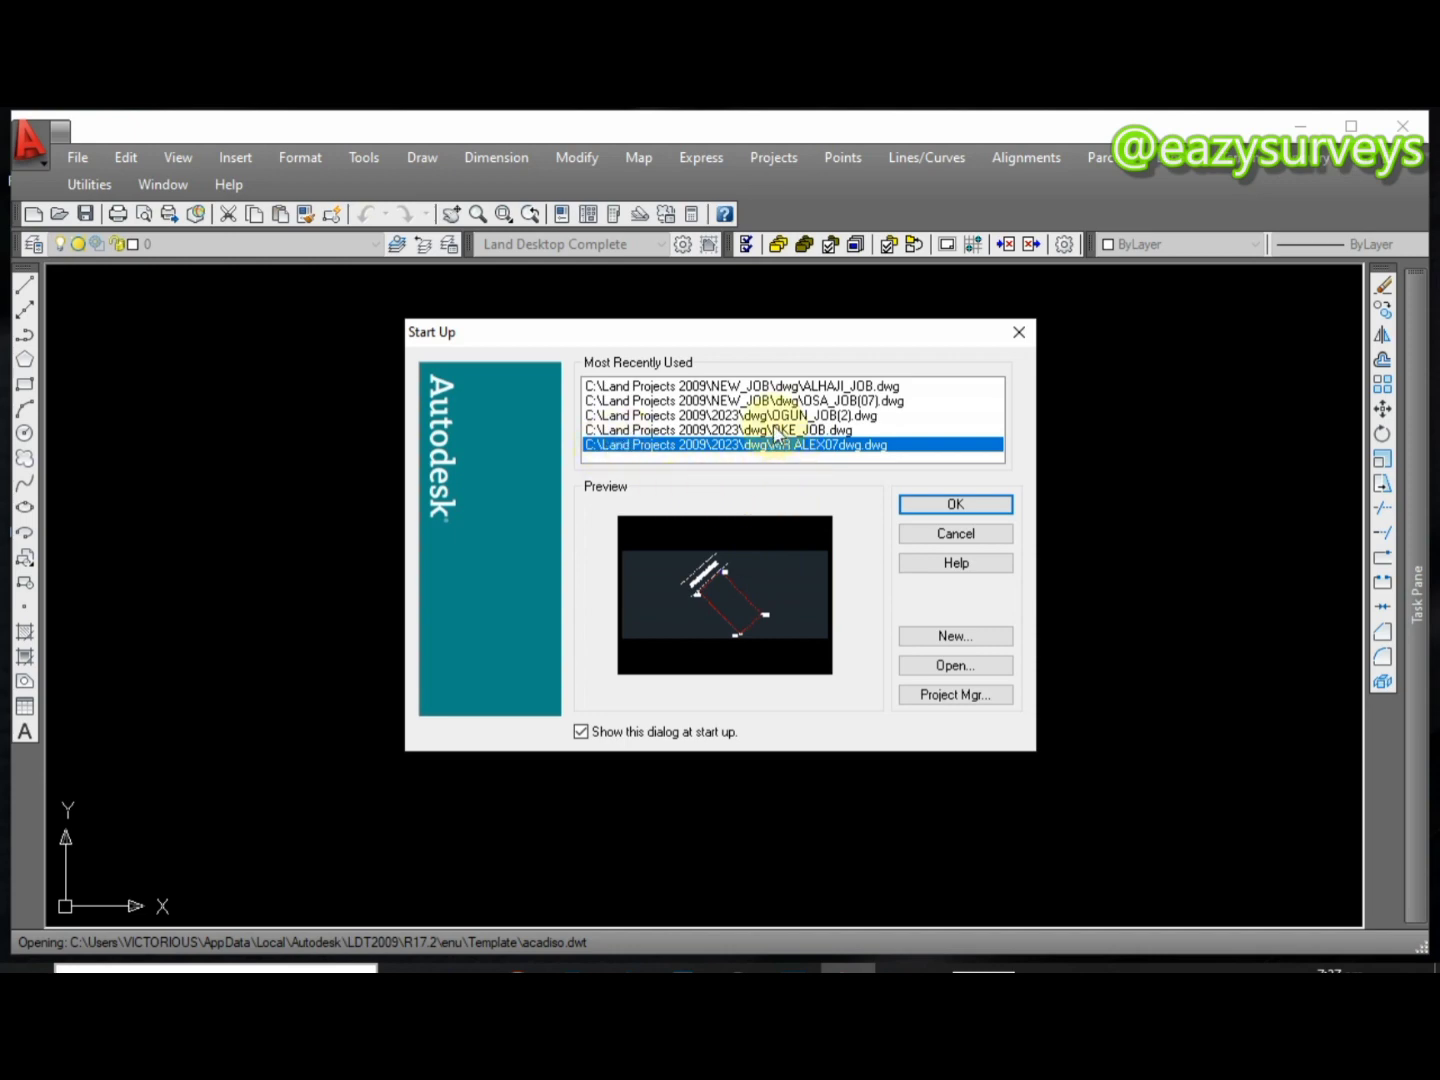
{"action": "left_click", "coordinate": [956, 637]}
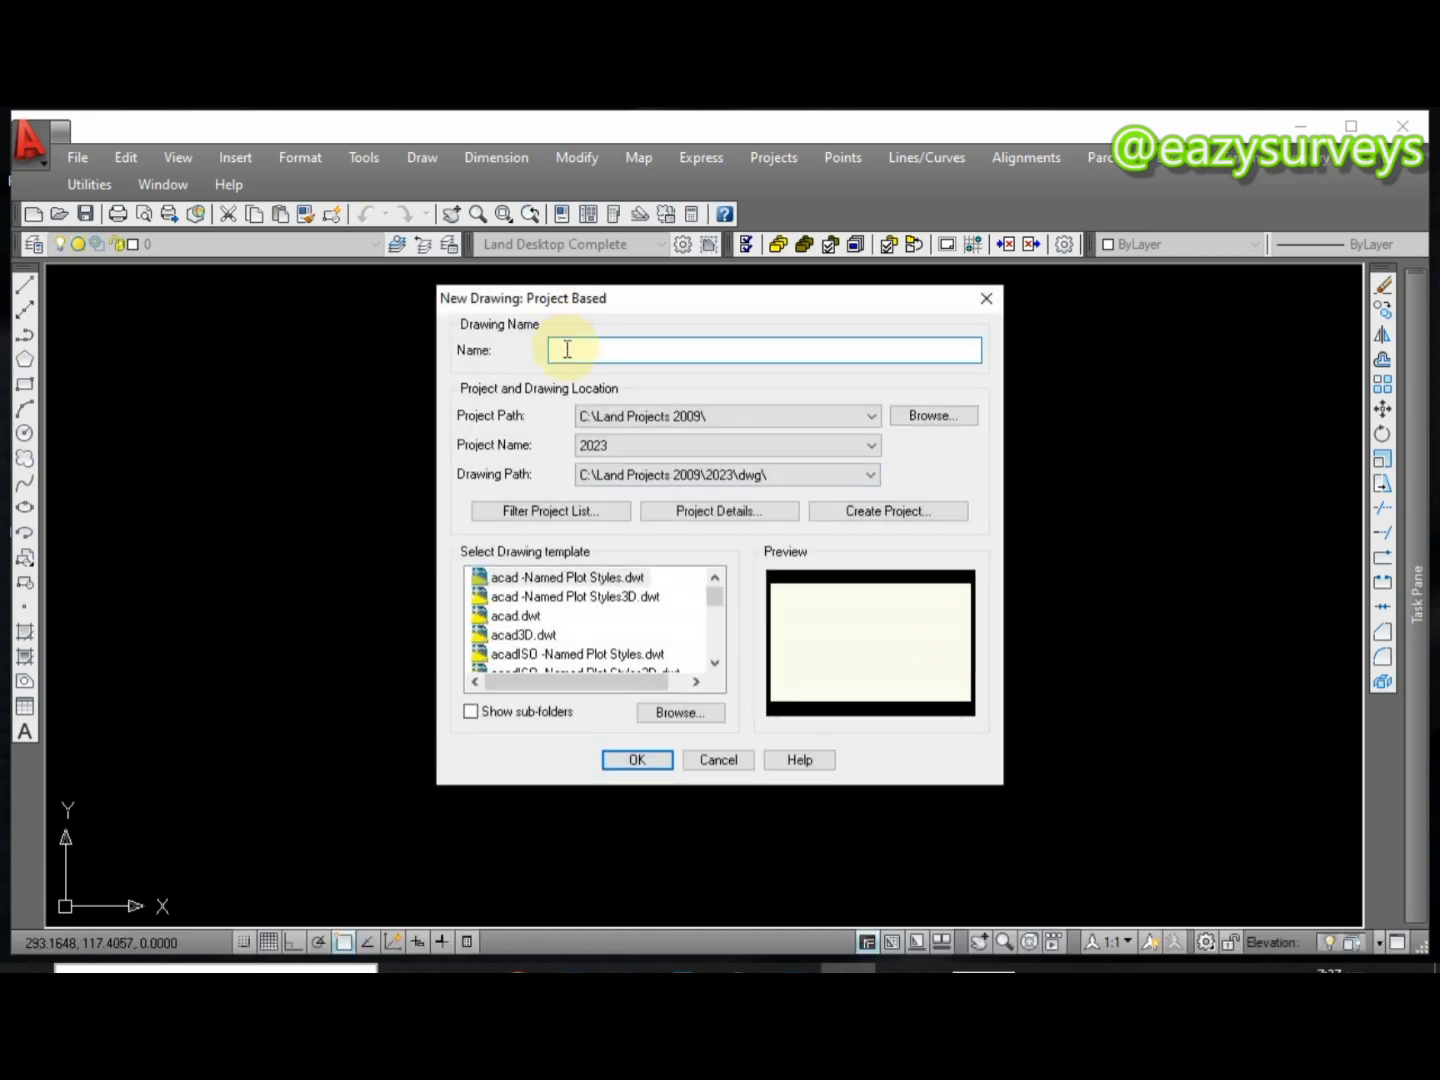
{"action": "type", "text": "YOUTUBE"}
{"action": "left_click", "coordinate": [597, 448]}
{"action": "left_click", "coordinate": [708, 473]}
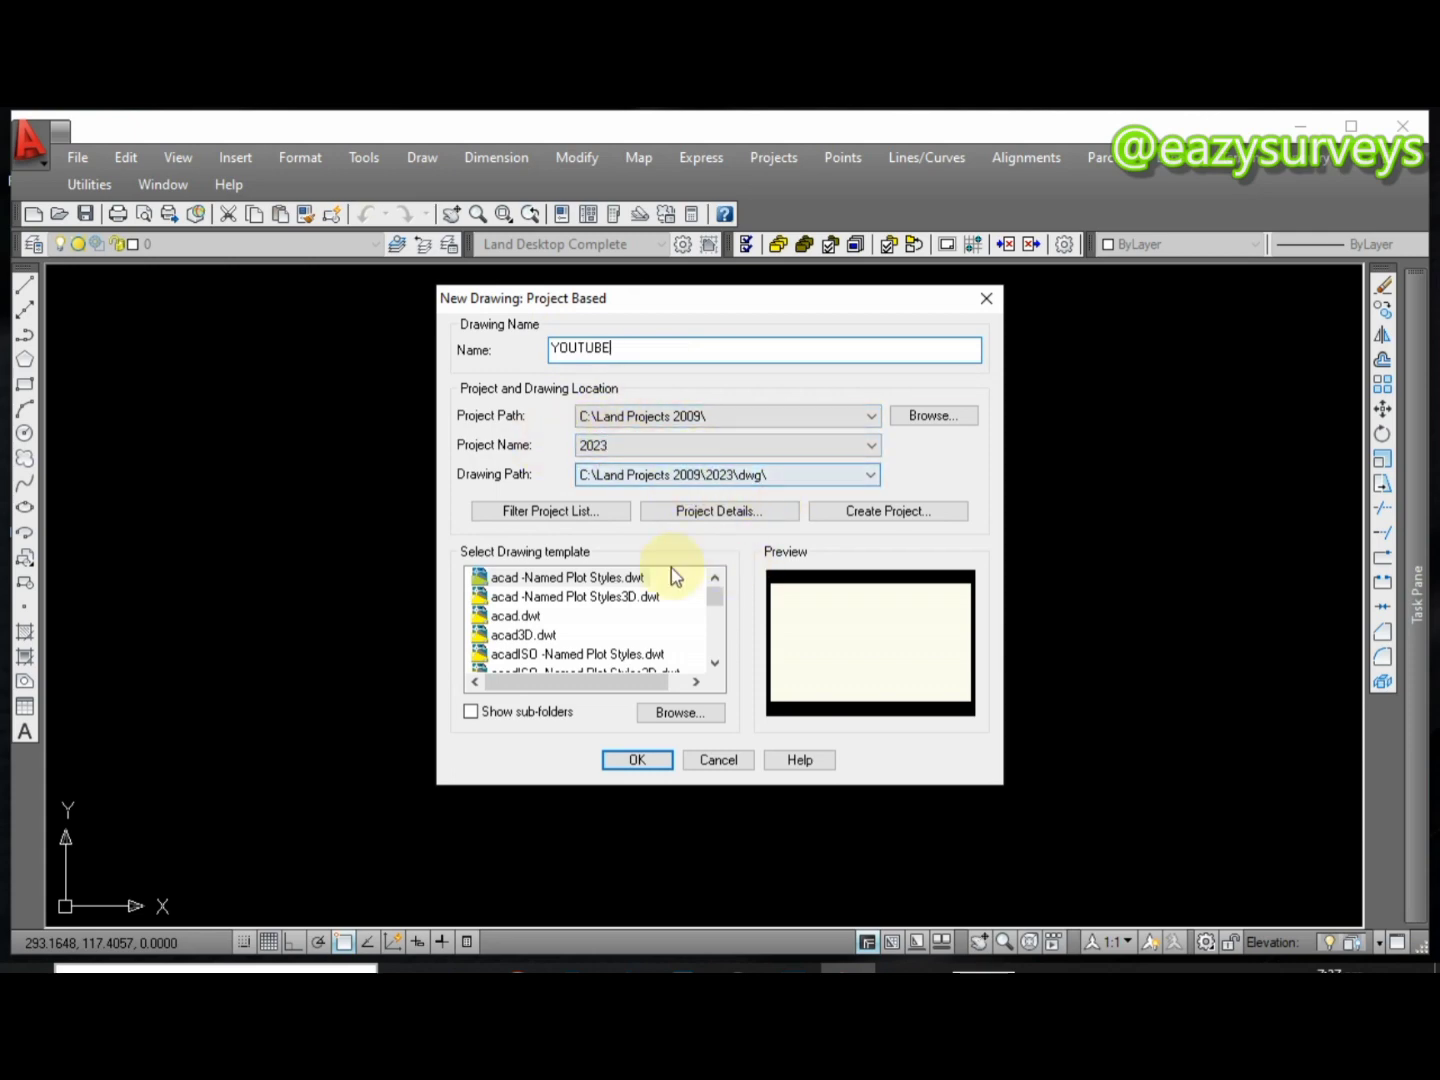
{"action": "key", "text": "Tab"}
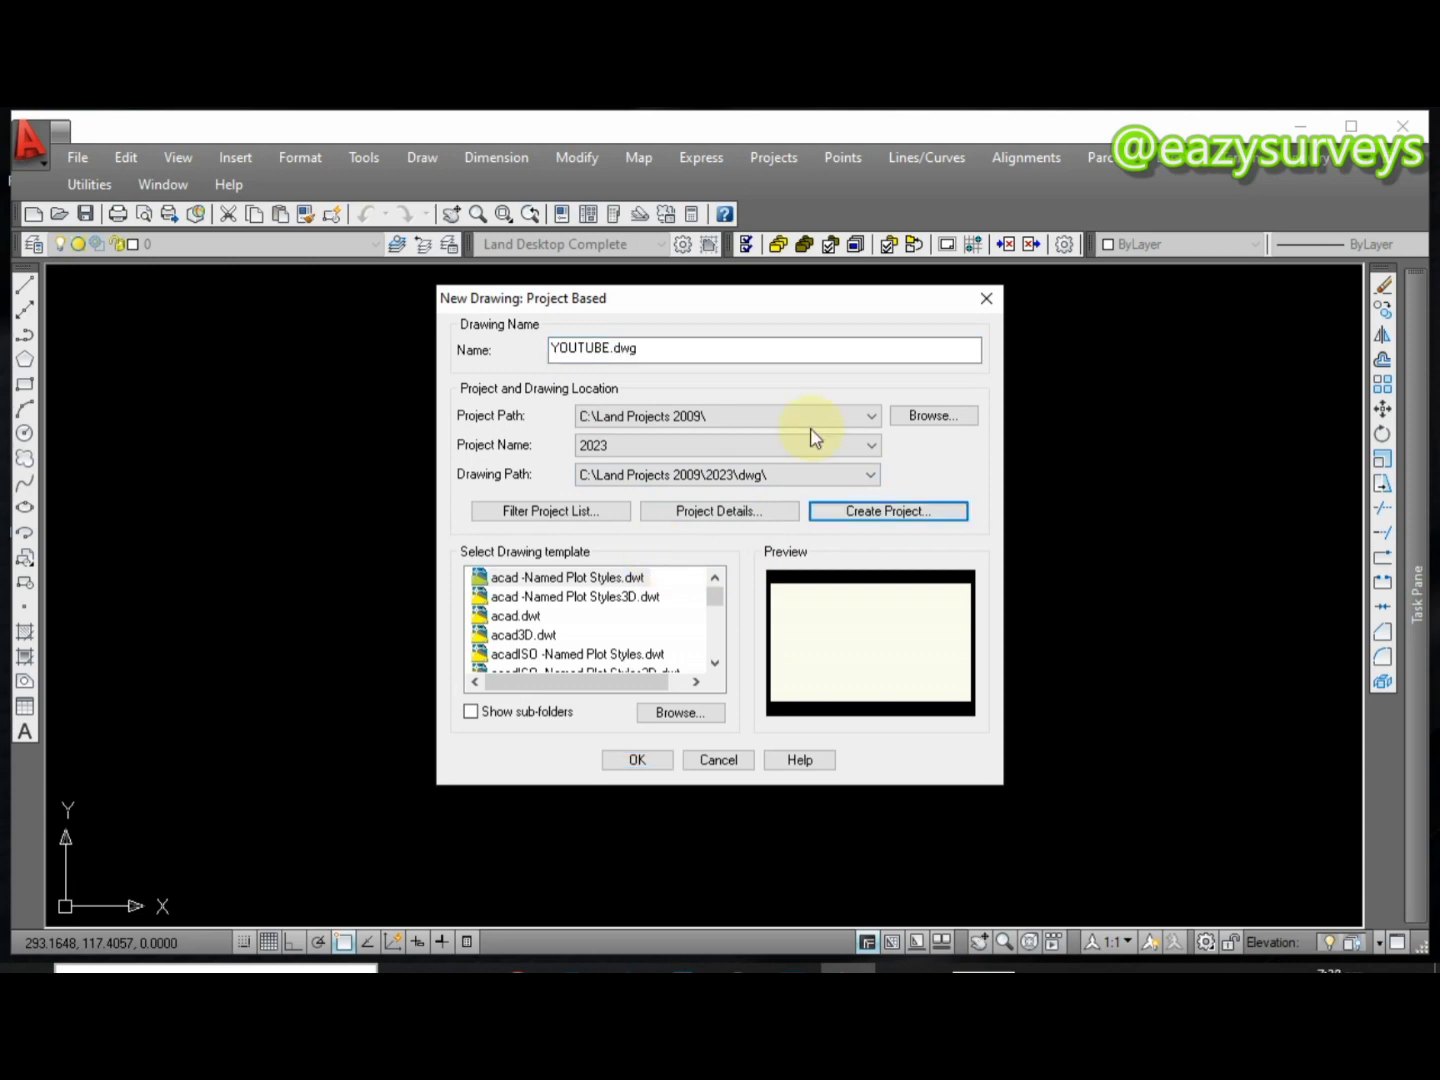
{"action": "left_click", "coordinate": [642, 762]}
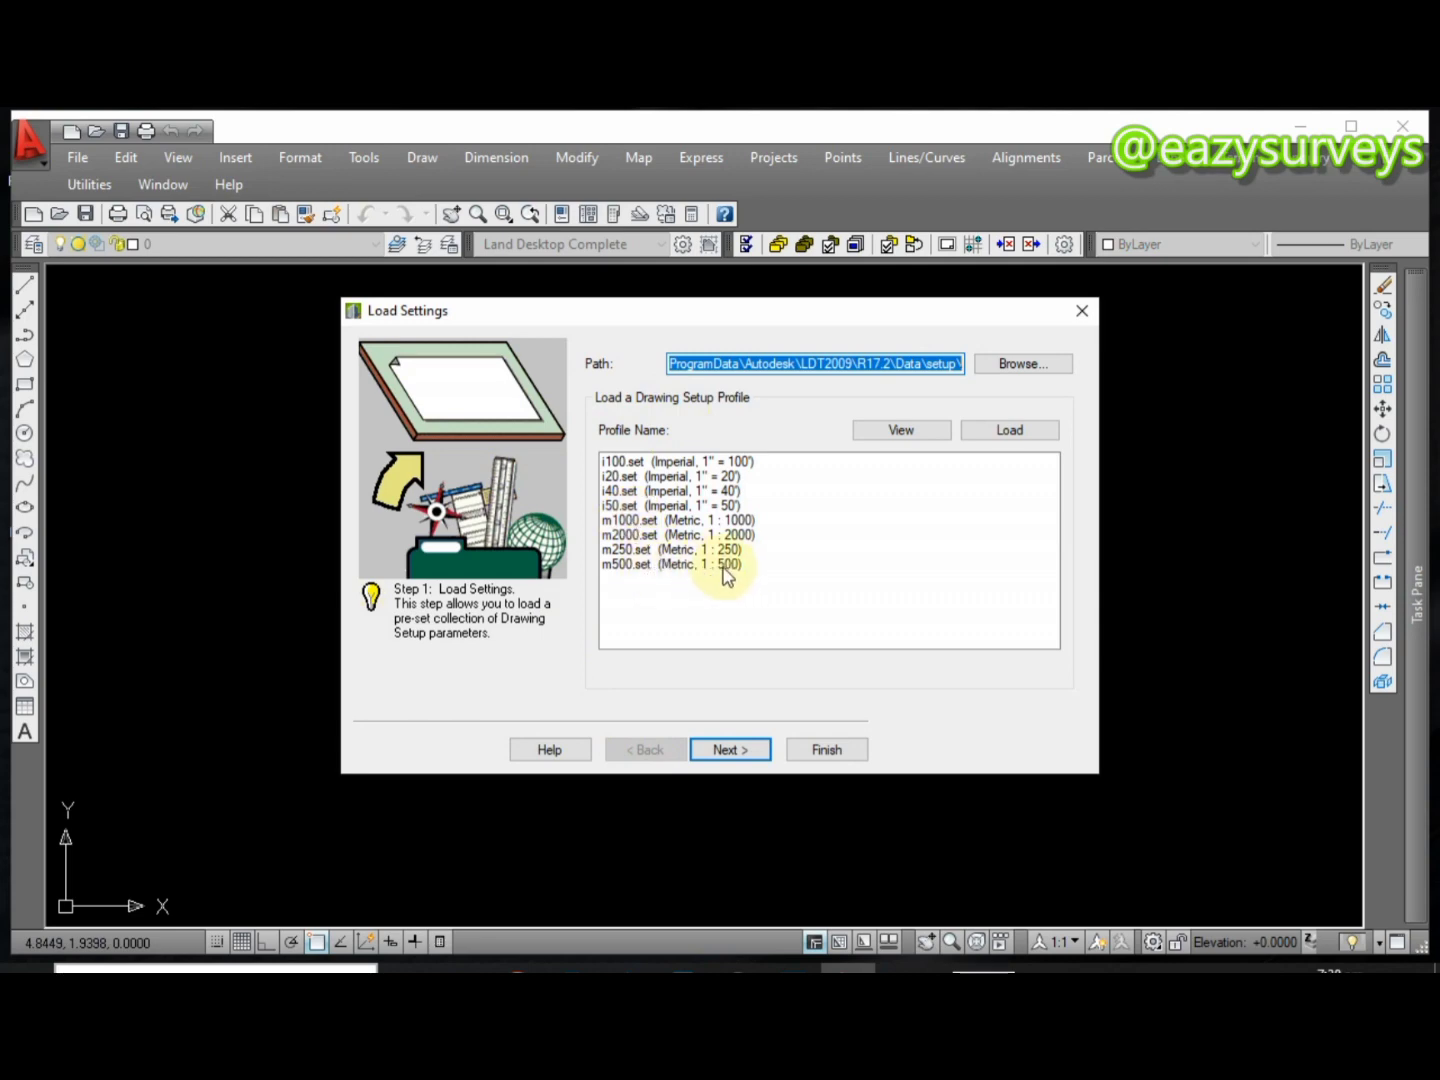
Choose the m500.set (Metric, 1:500) setup profile and set the linear, coordinate and angular display precision to 2
{"action": "left_click", "coordinate": [696, 565]}
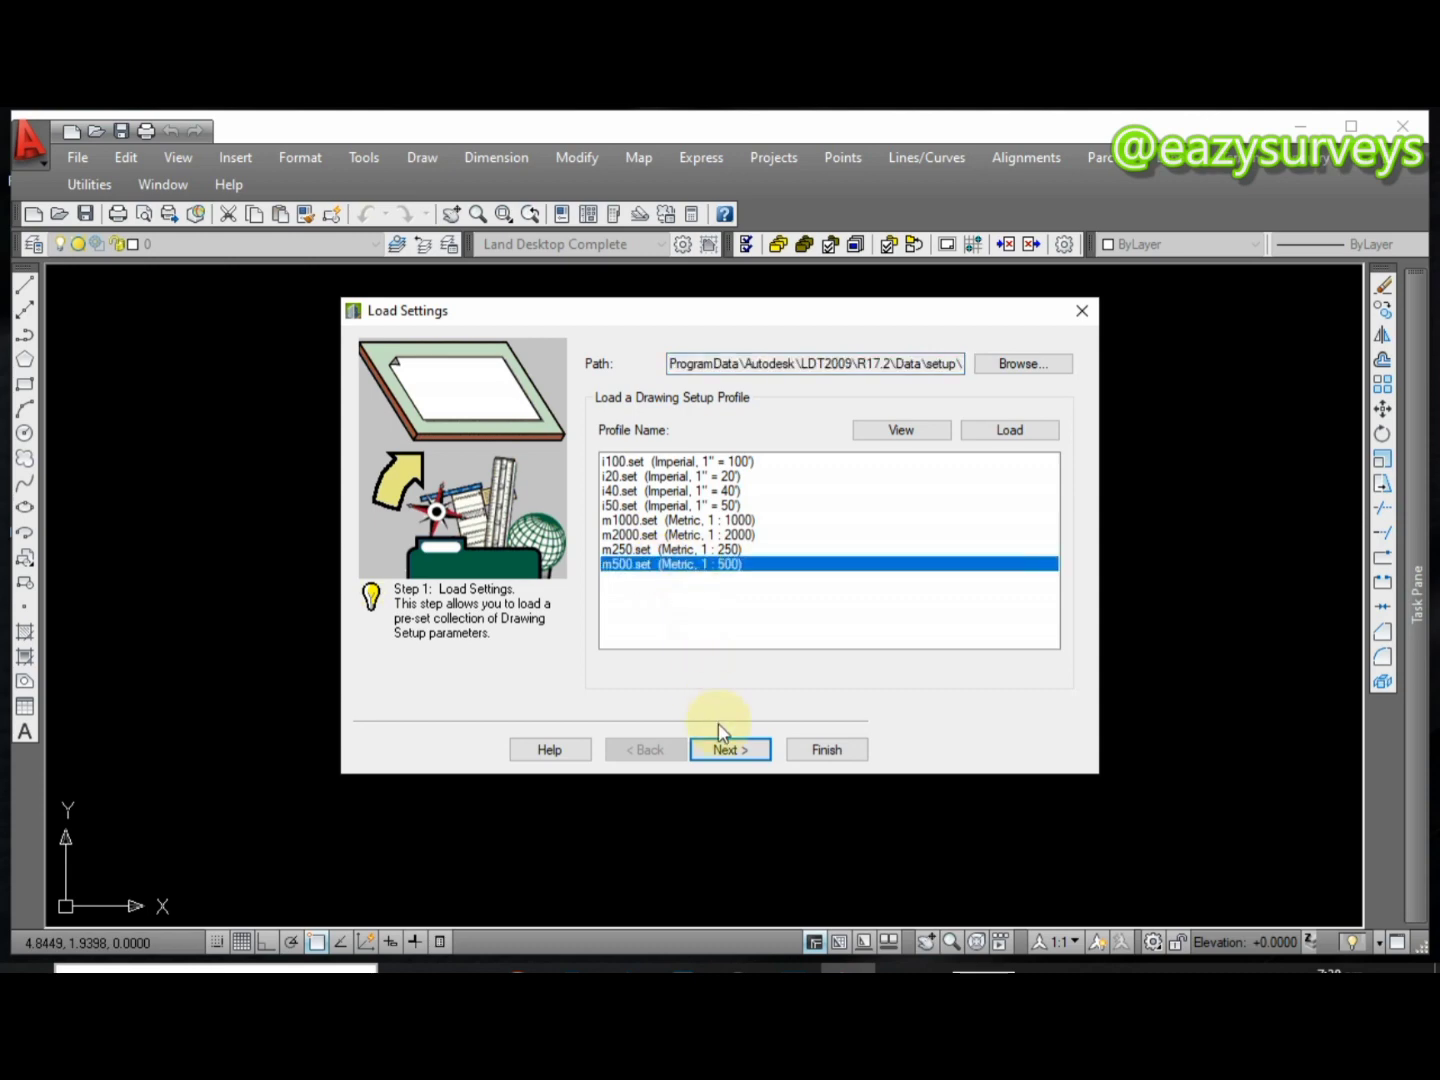
{"action": "left_click", "coordinate": [733, 751]}
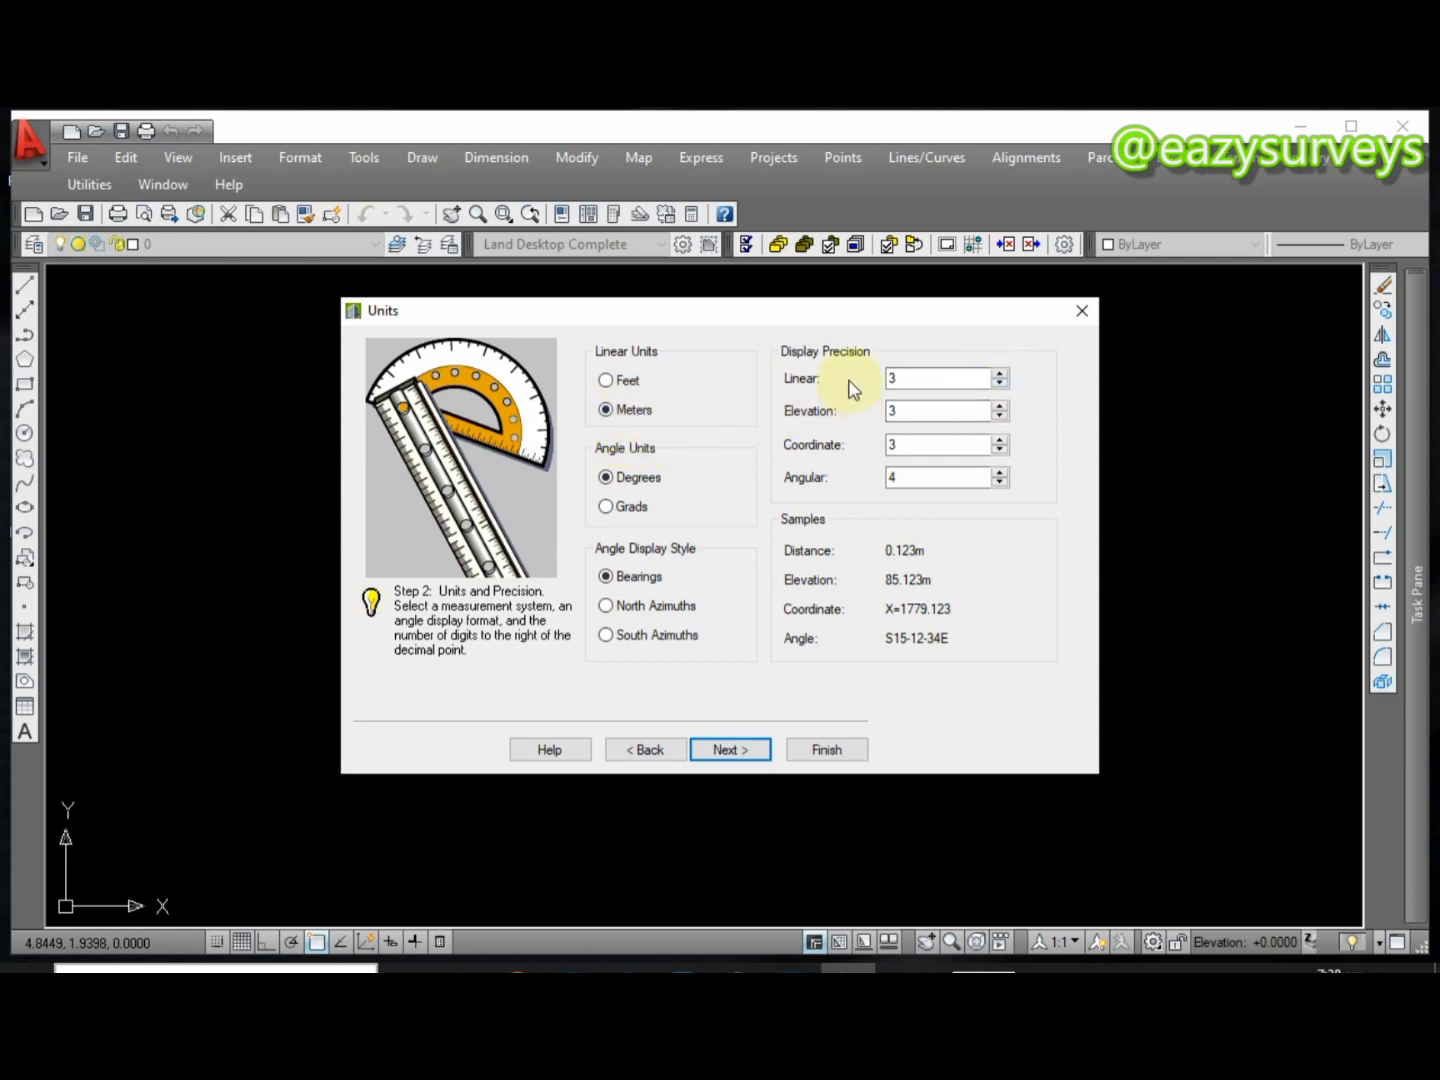
{"action": "left_click", "coordinate": [1000, 383]}
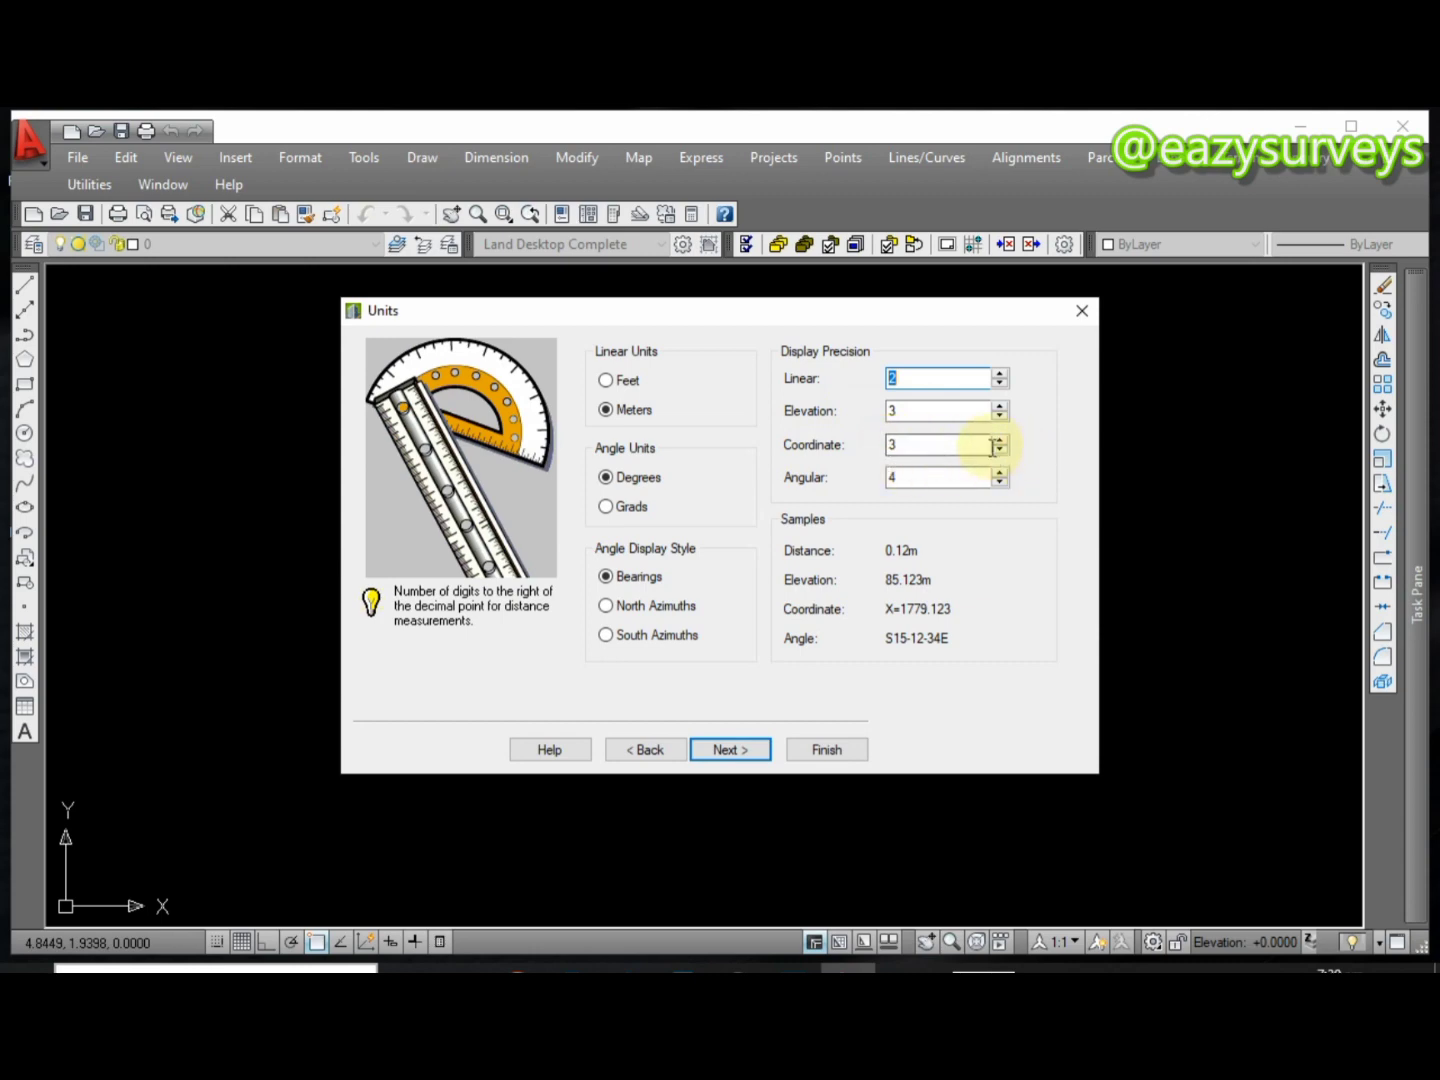
{"action": "left_click", "coordinate": [996, 452]}
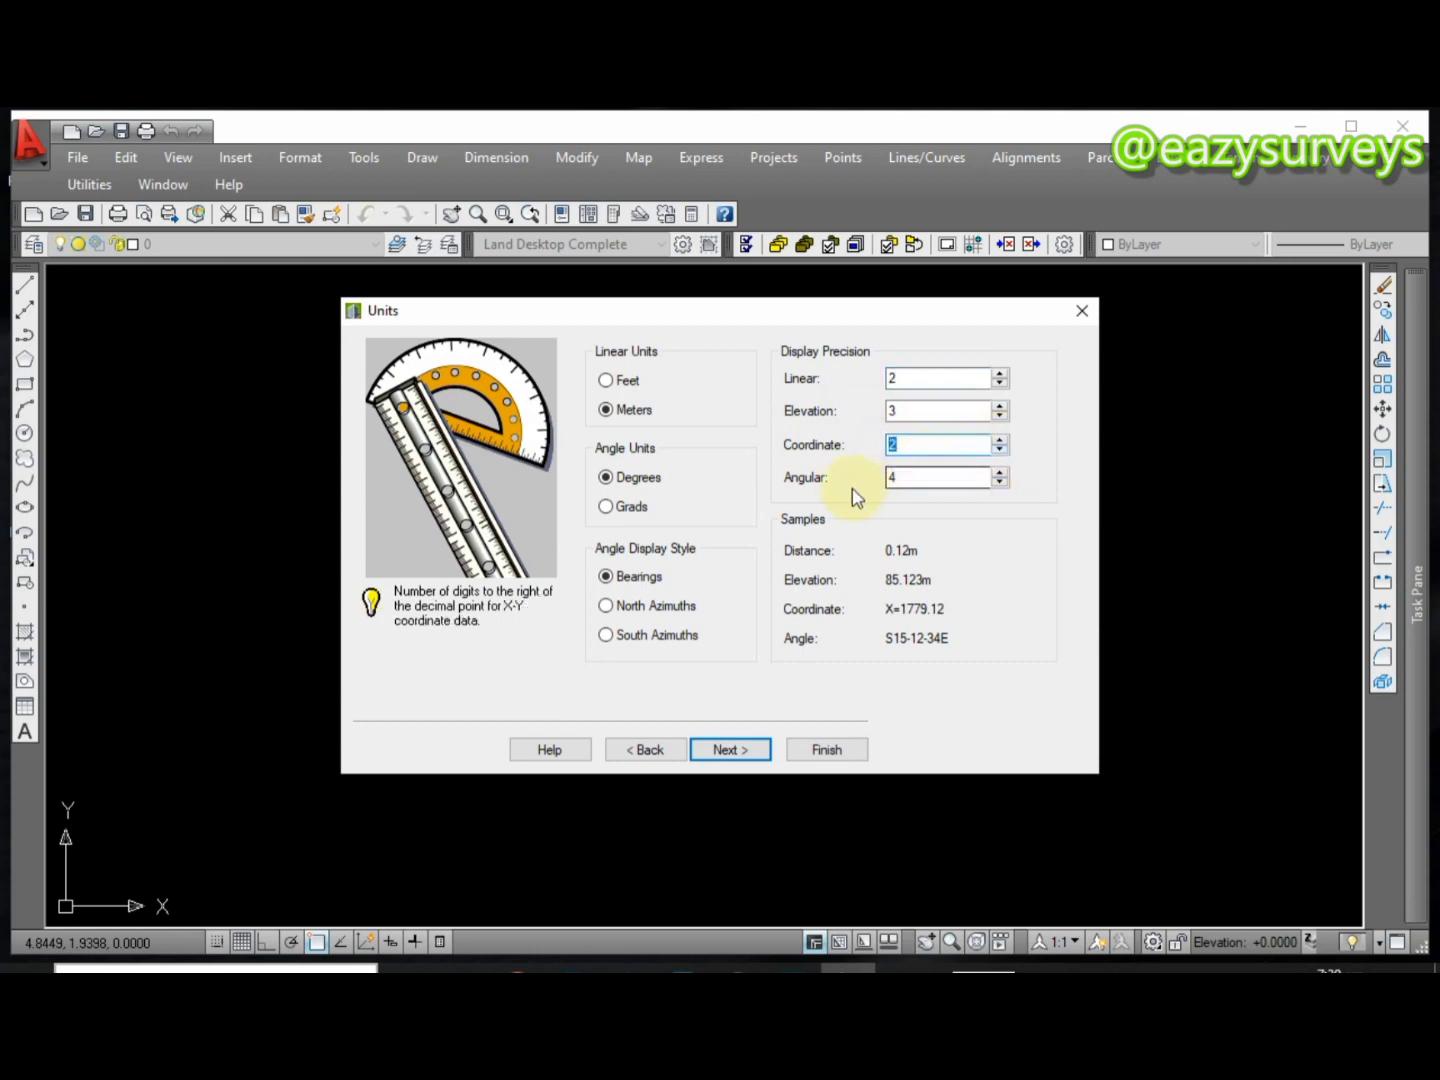
{"action": "left_click", "coordinate": [1001, 483]}
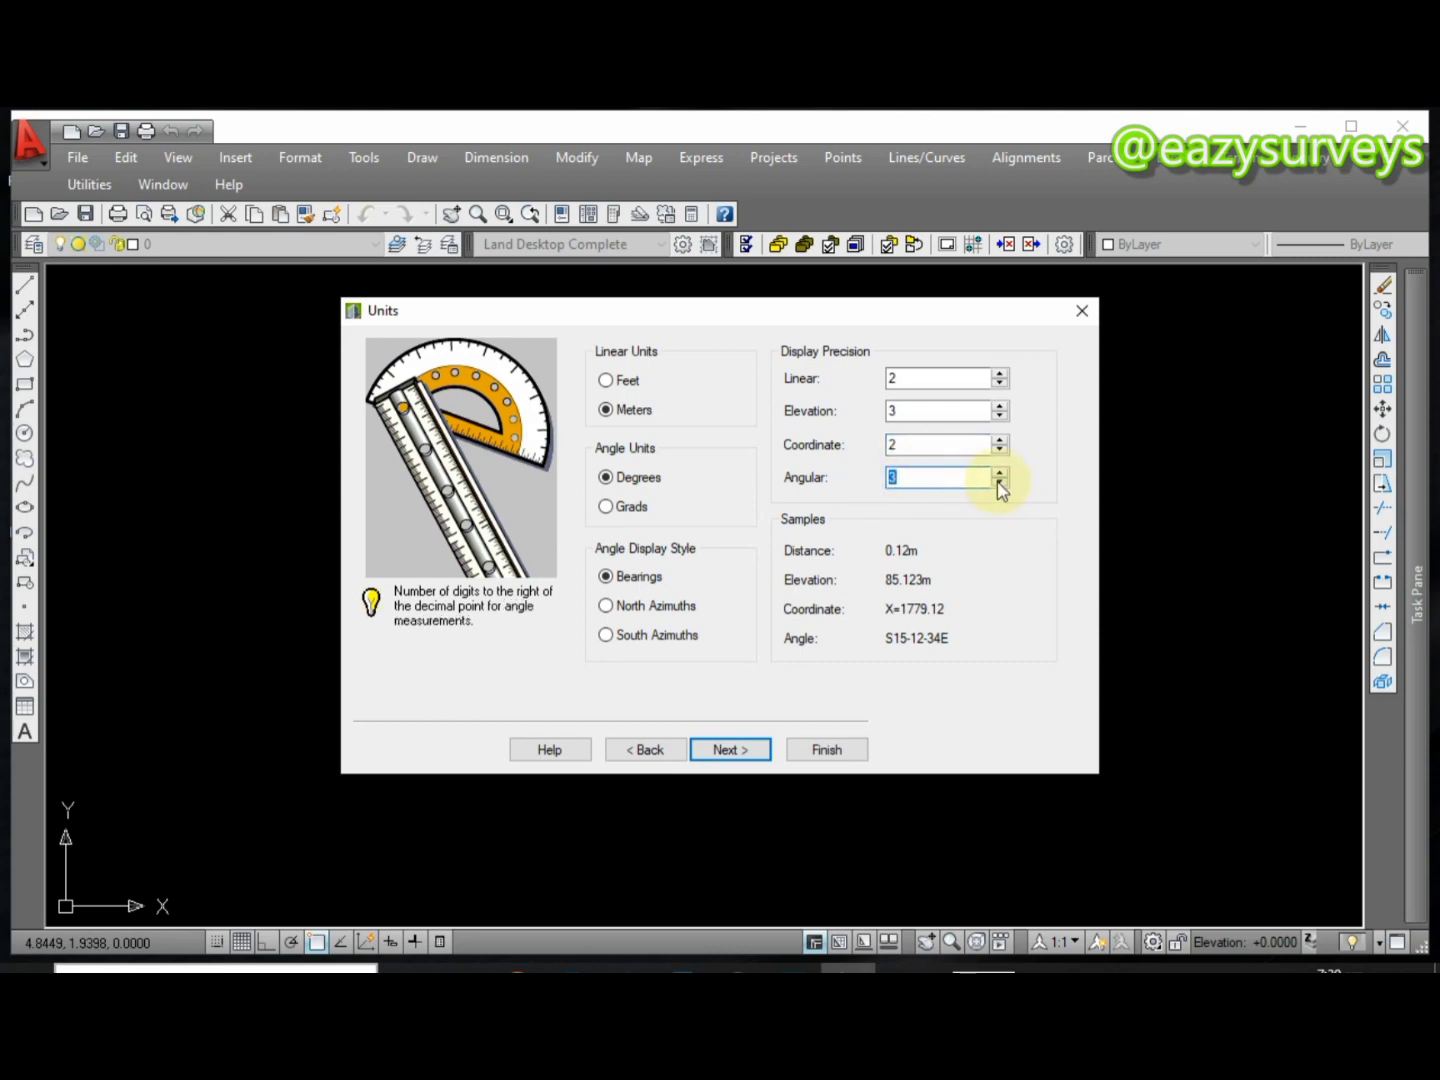
{"action": "left_click", "coordinate": [1000, 483]}
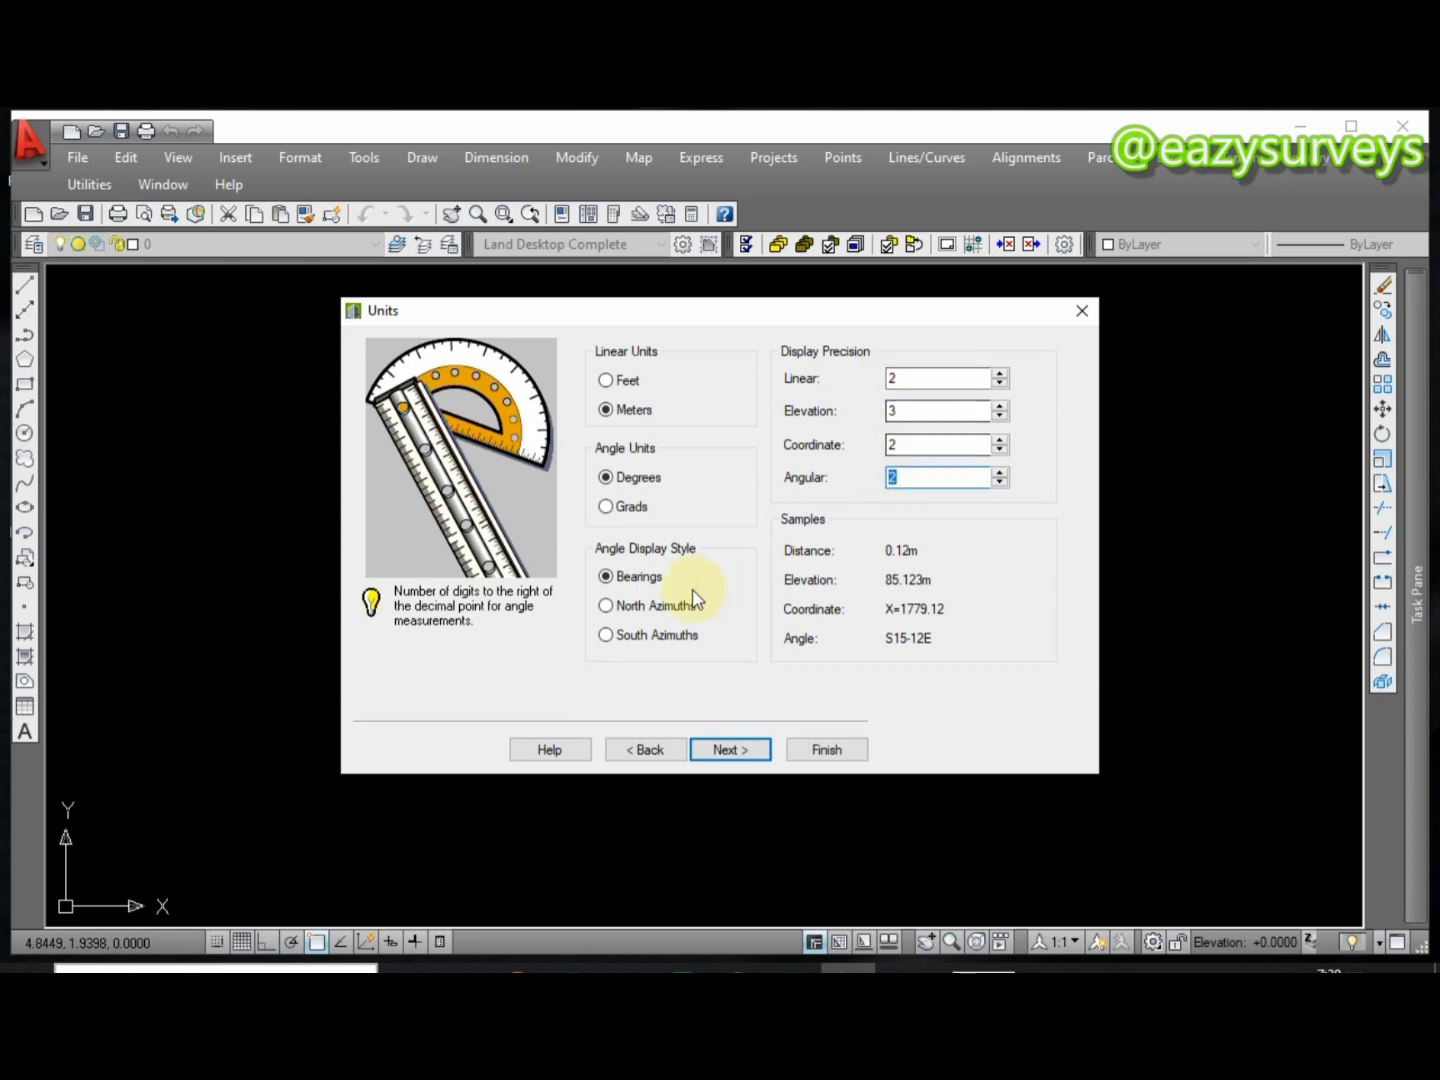
Set the angle display style to North Azimuths and accept the 1:500 horizontal, 1:50 vertical scale with the 594 x 841 sheet
{"action": "left_click", "coordinate": [612, 615]}
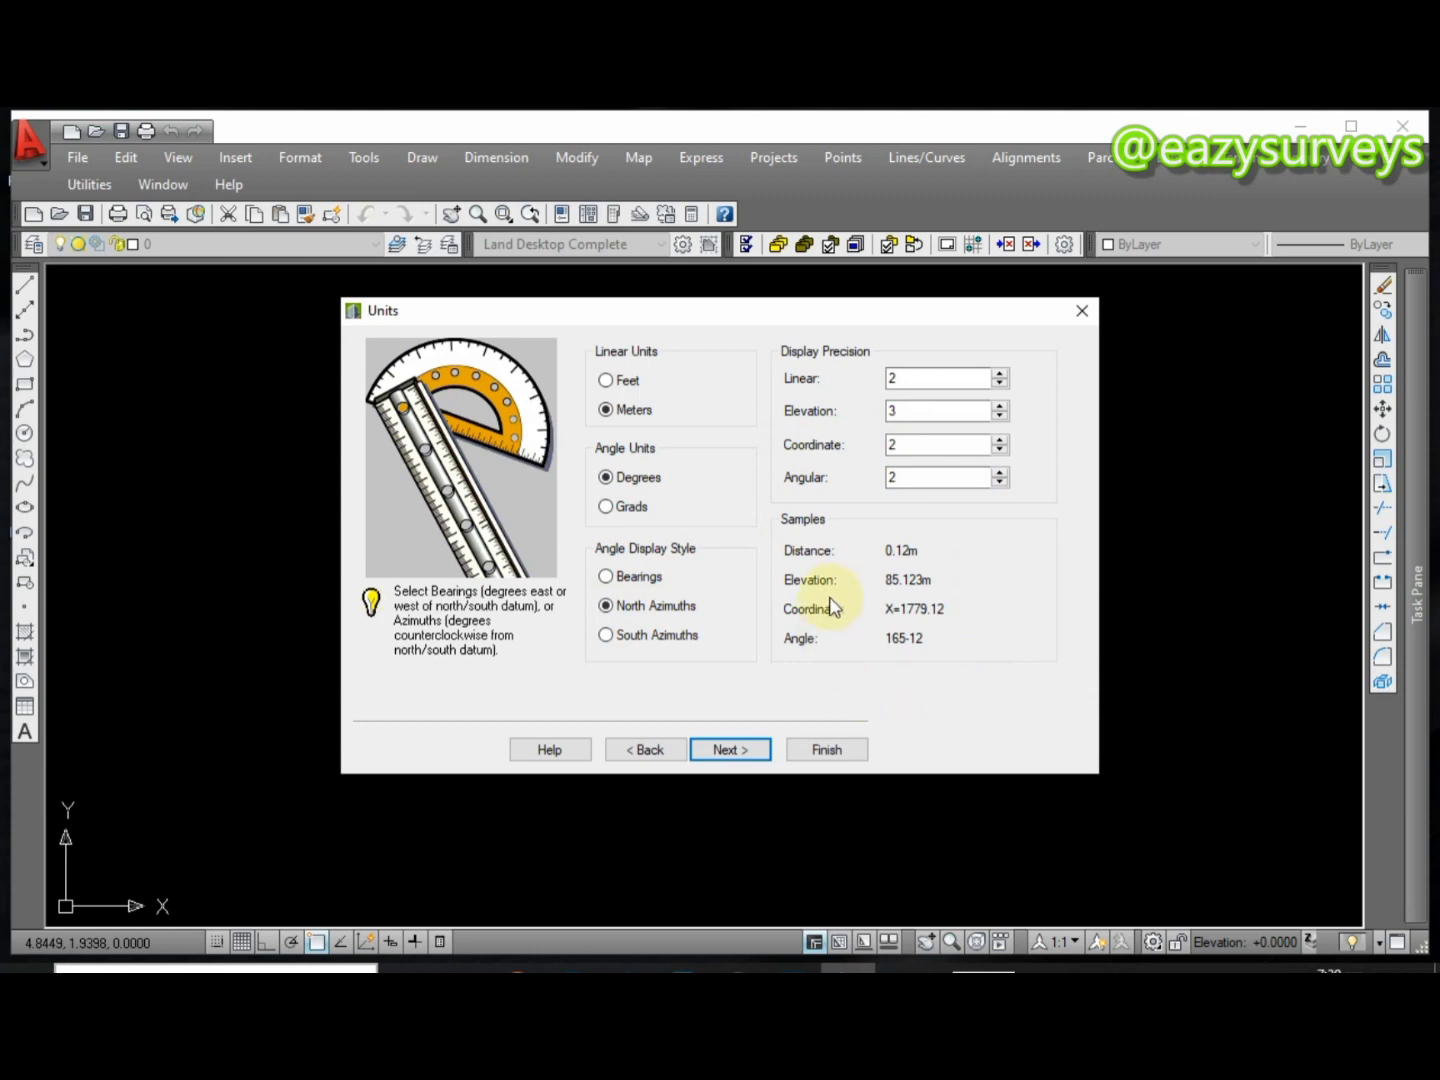
{"action": "left_click", "coordinate": [726, 751]}
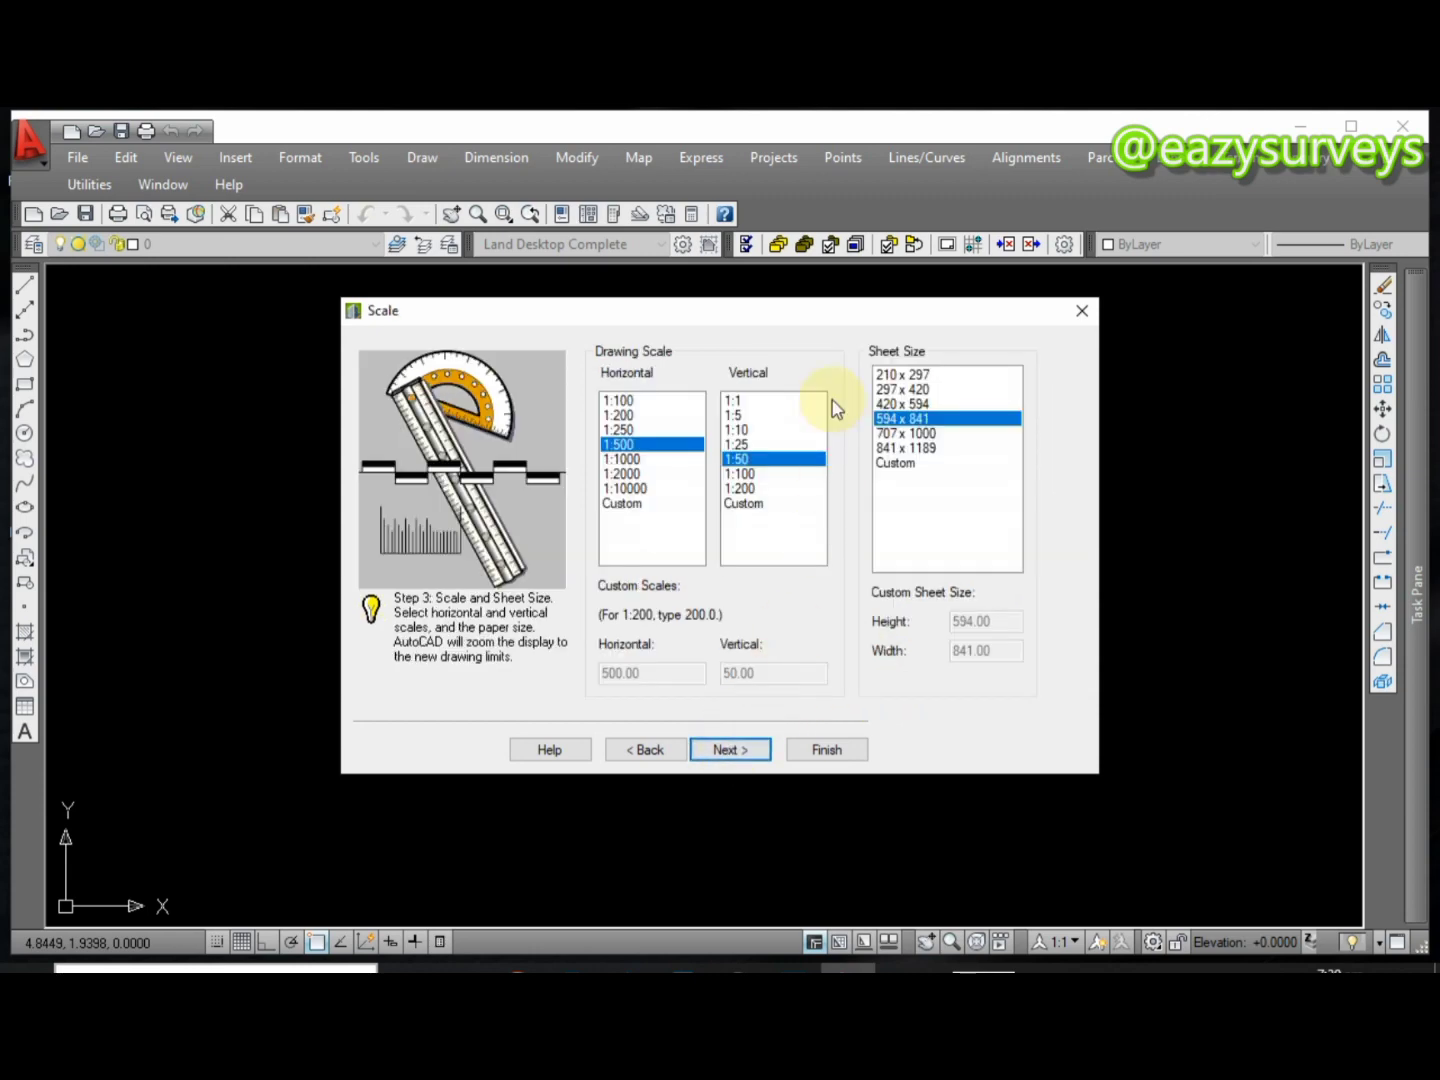
{"action": "left_click", "coordinate": [749, 752]}
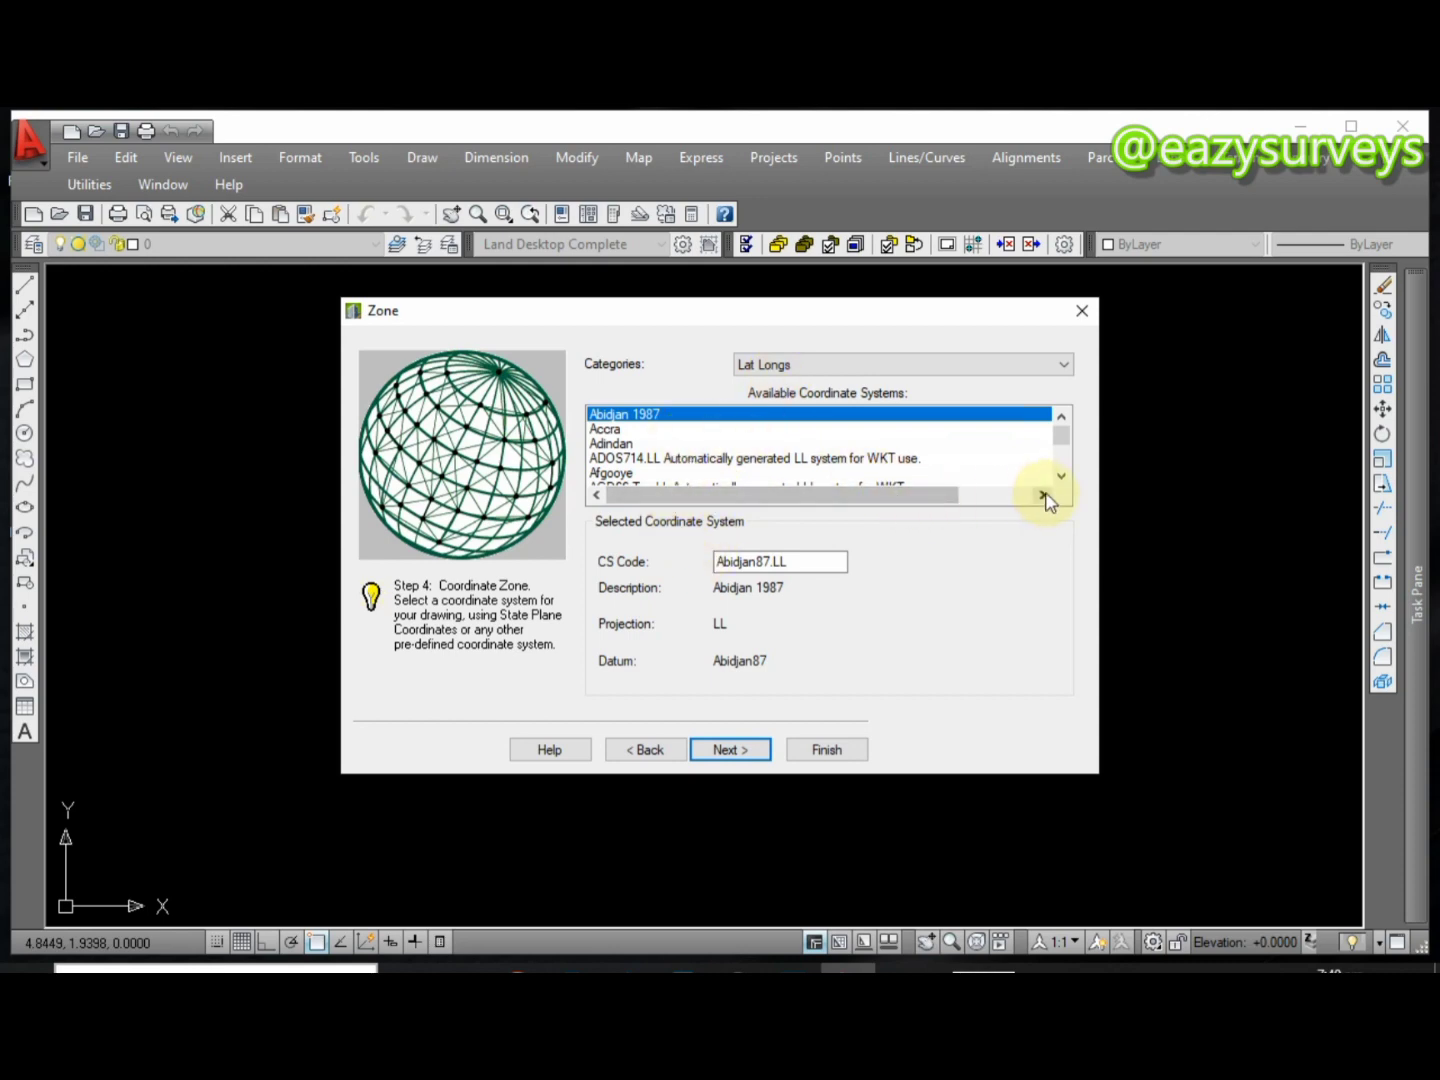
Set the coordinate zone category to Nigeria
{"action": "left_click_drag", "start_coordinate": [1044, 497], "coordinate": [1044, 496]}
{"action": "left_click_drag", "start_coordinate": [597, 495], "coordinate": [595, 506]}
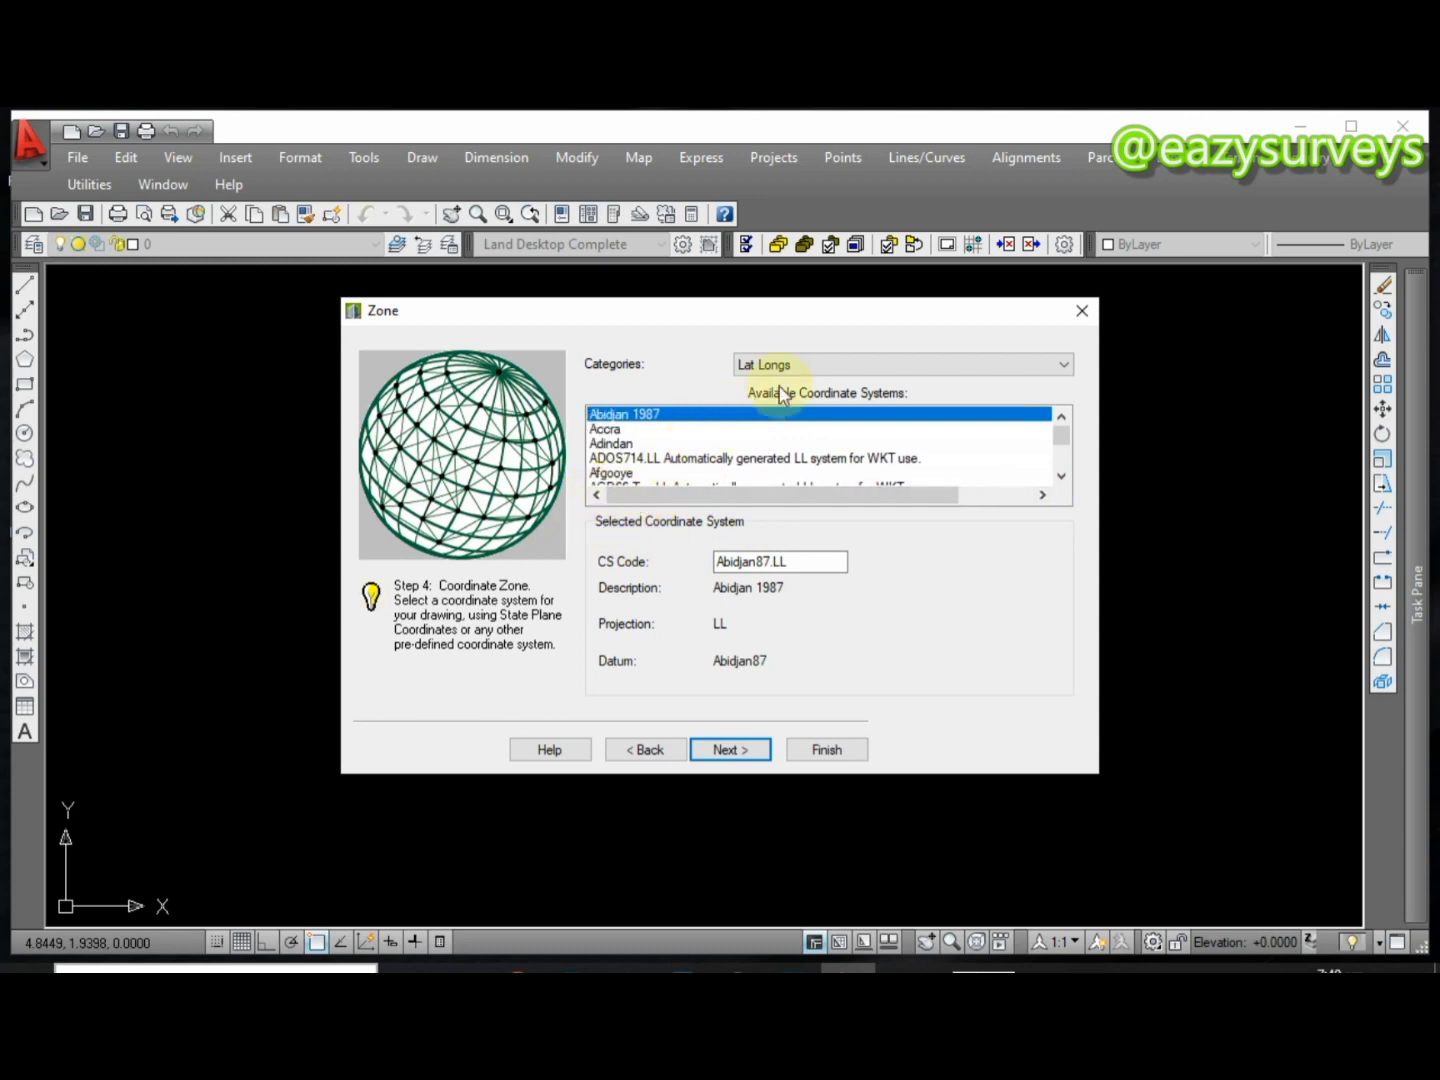
{"action": "left_click", "coordinate": [887, 370]}
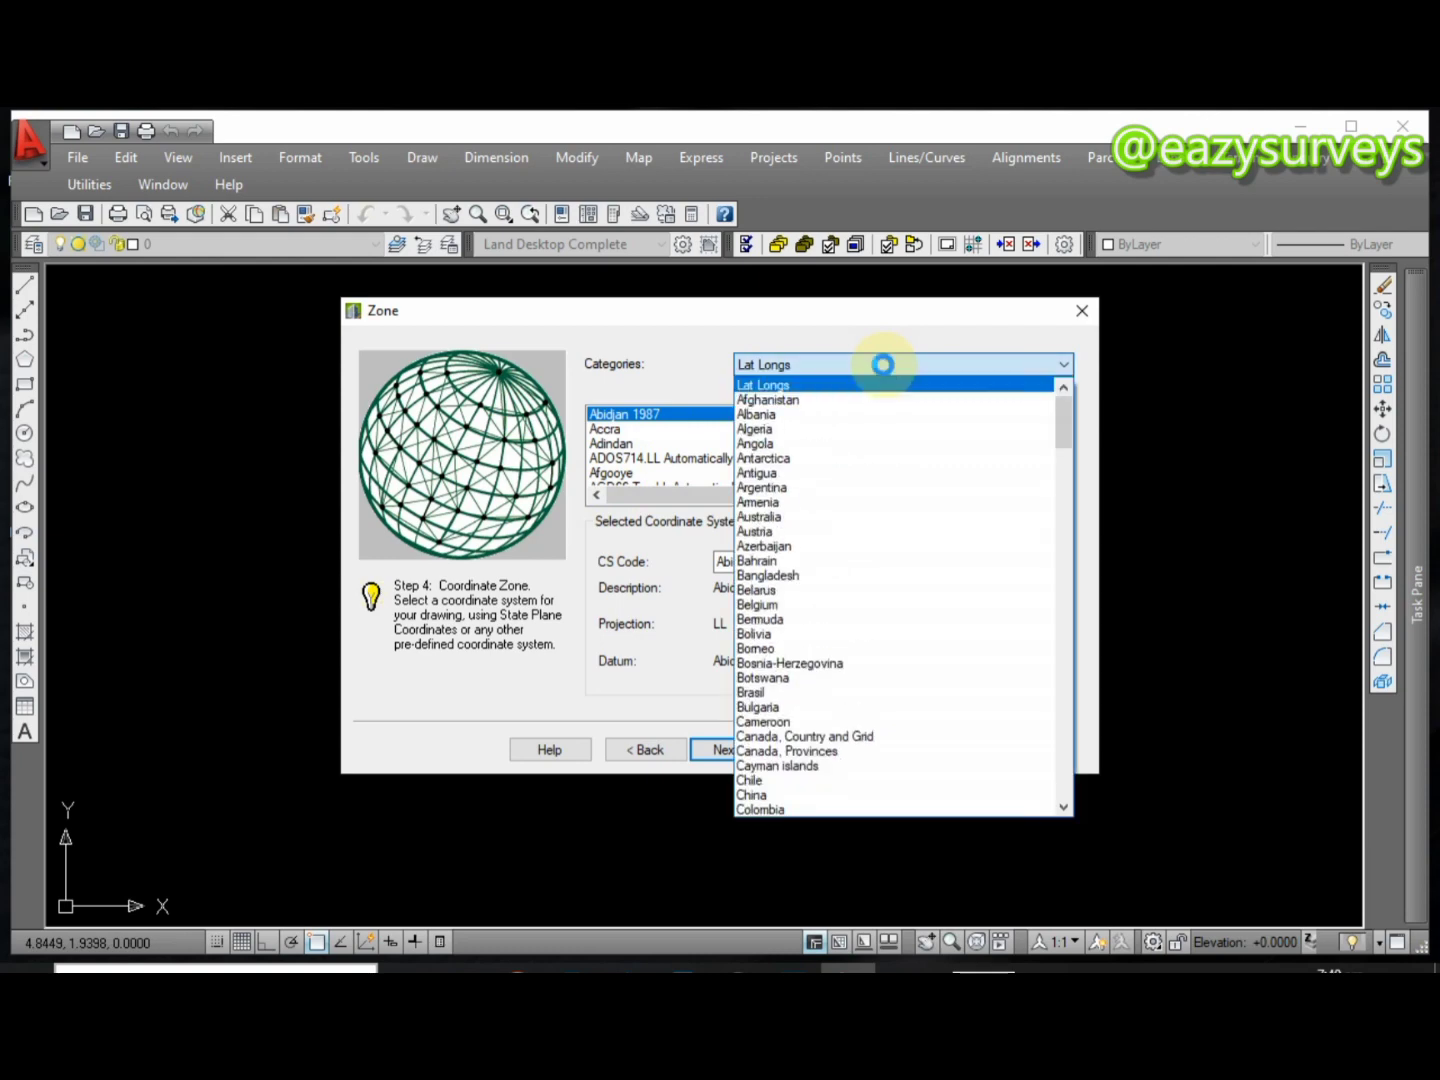
{"action": "key", "text": "i"}
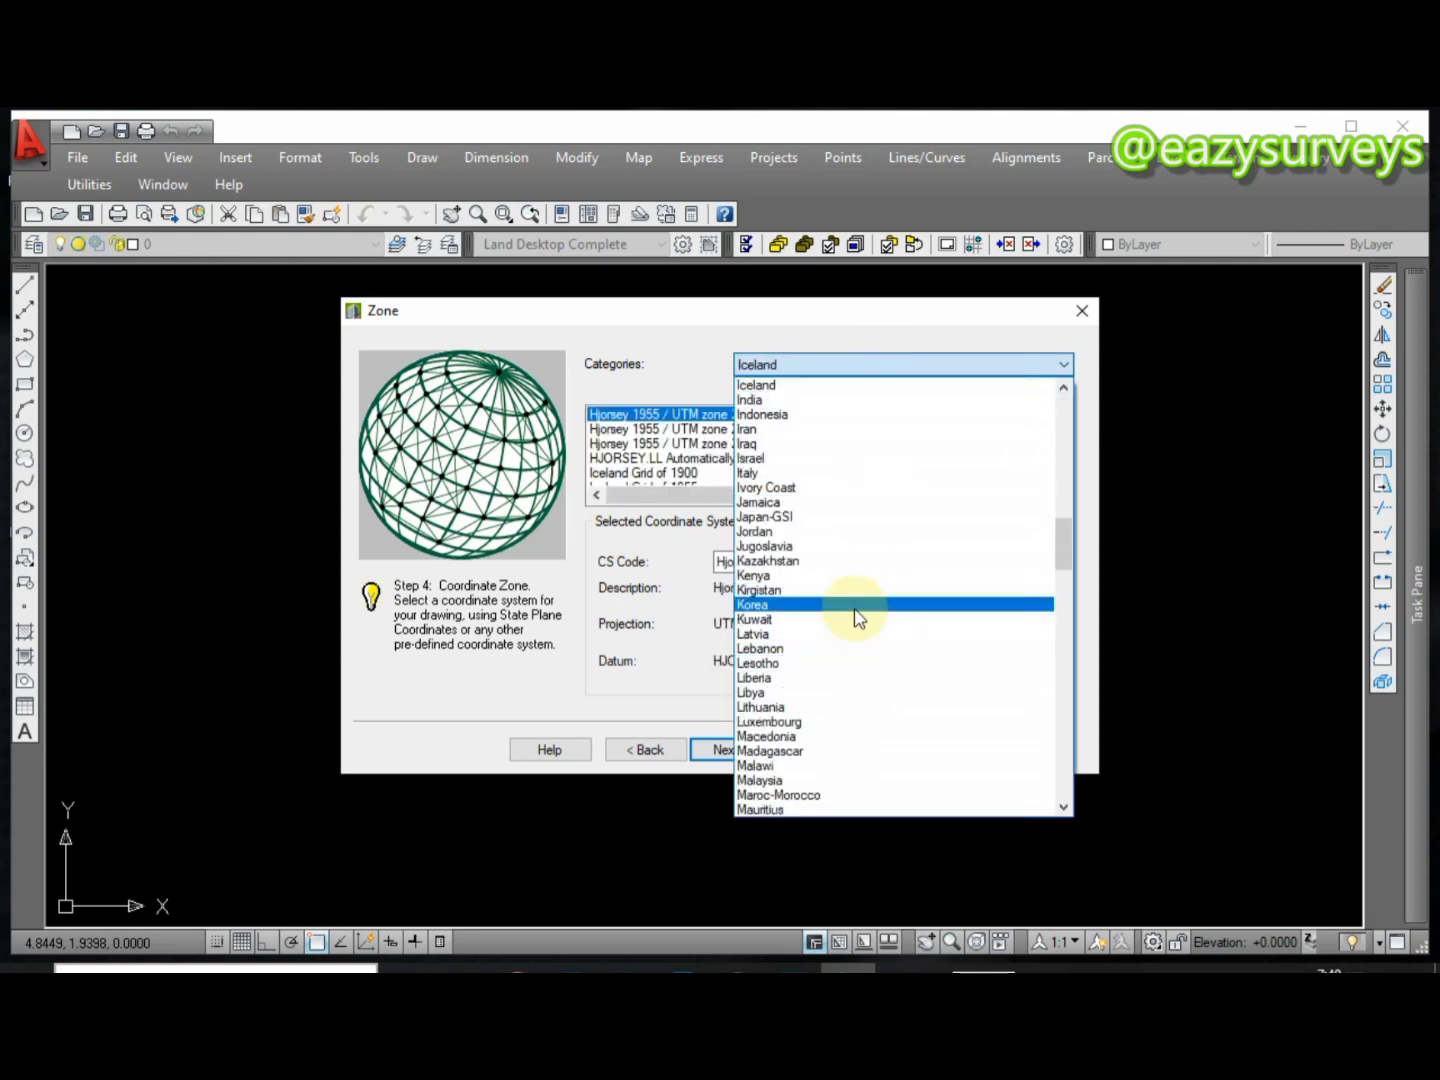
{"action": "scroll", "coordinate": [862, 501], "scroll_direction": "up", "scroll_amount": 7}
{"action": "scroll", "coordinate": [882, 509], "scroll_direction": "down", "scroll_amount": 20}
{"action": "scroll", "coordinate": [825, 605], "scroll_direction": "down", "scroll_amount": 2}
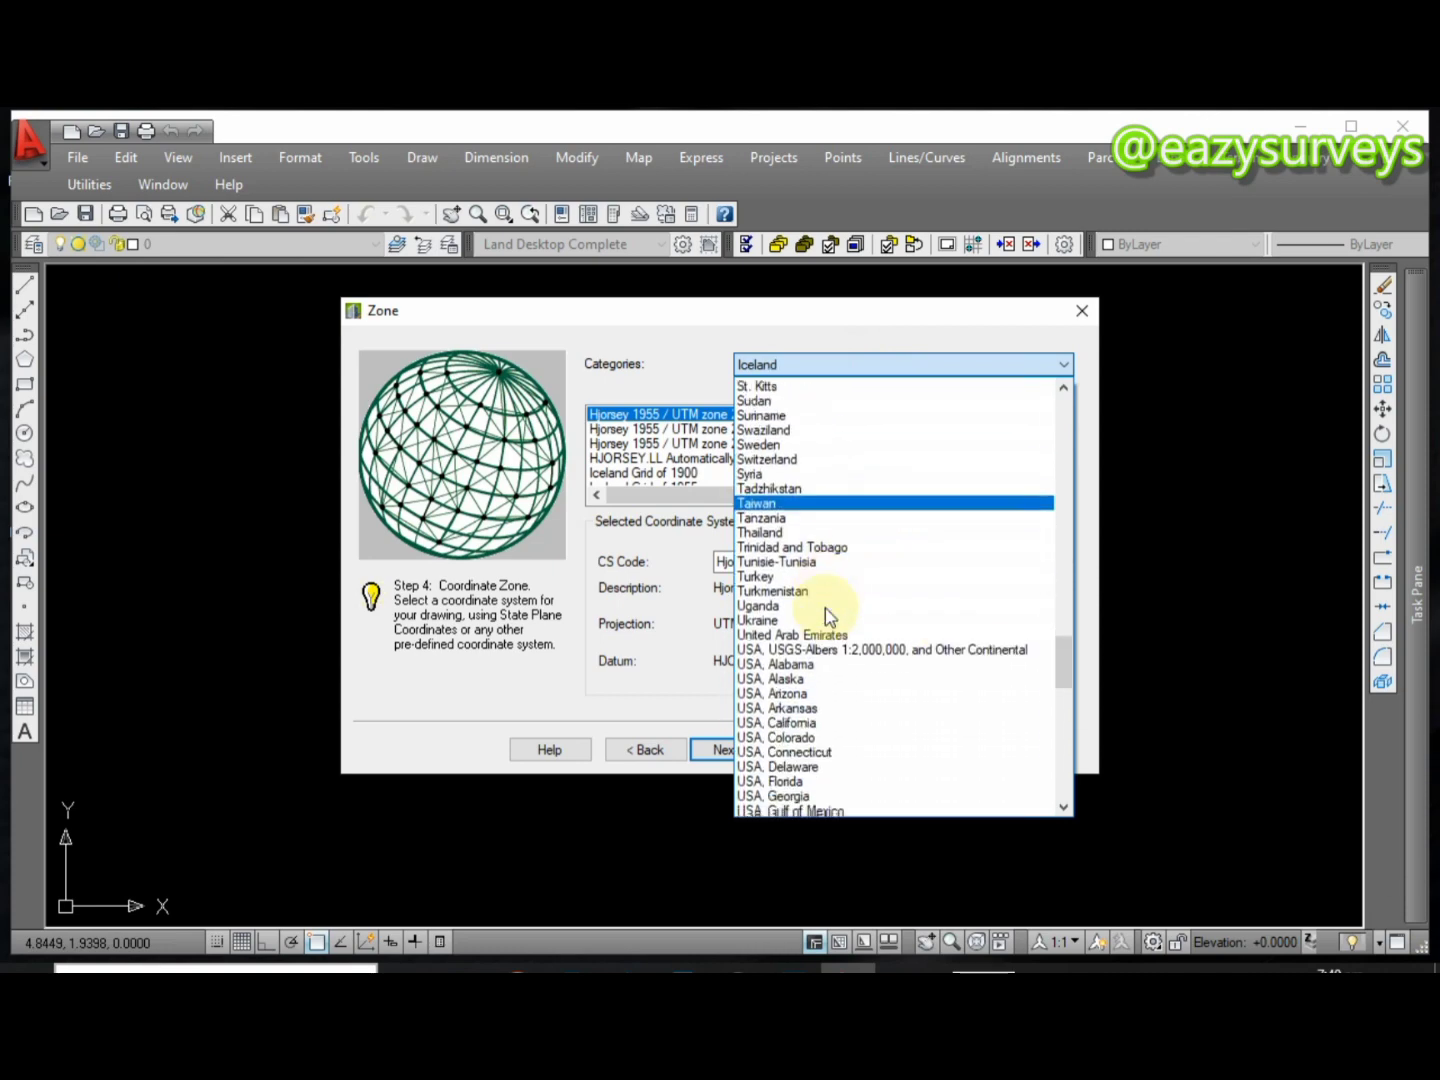
{"action": "scroll", "coordinate": [824, 608], "scroll_direction": "up", "scroll_amount": 7}
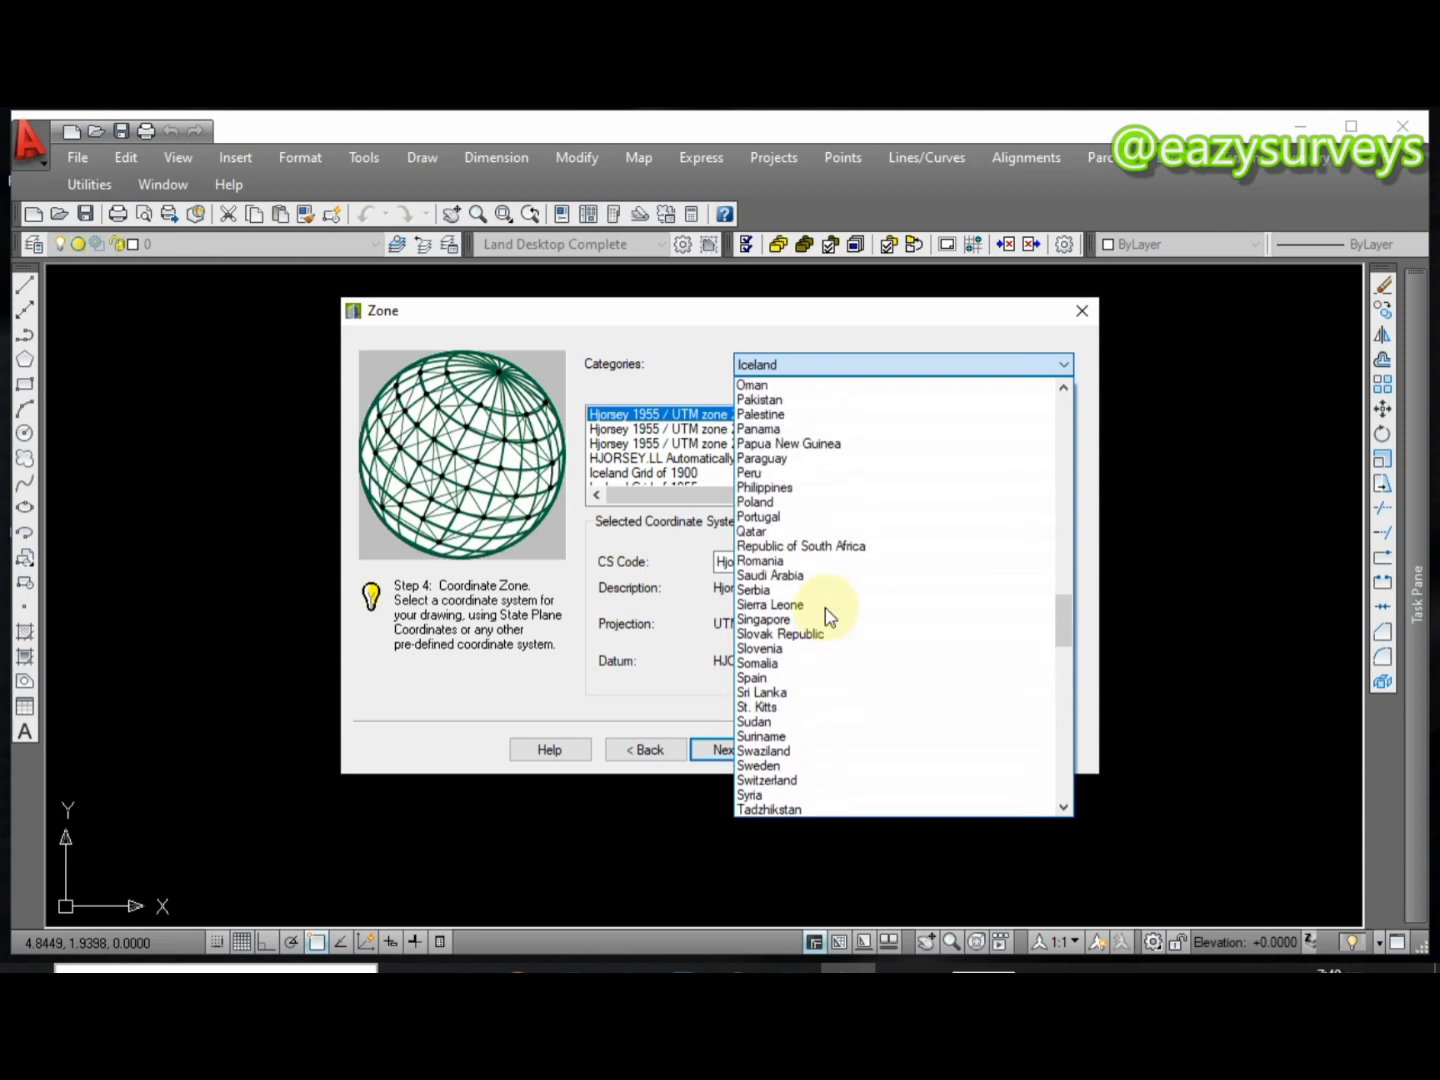
{"action": "scroll", "coordinate": [825, 607], "scroll_direction": "up", "scroll_amount": 6}
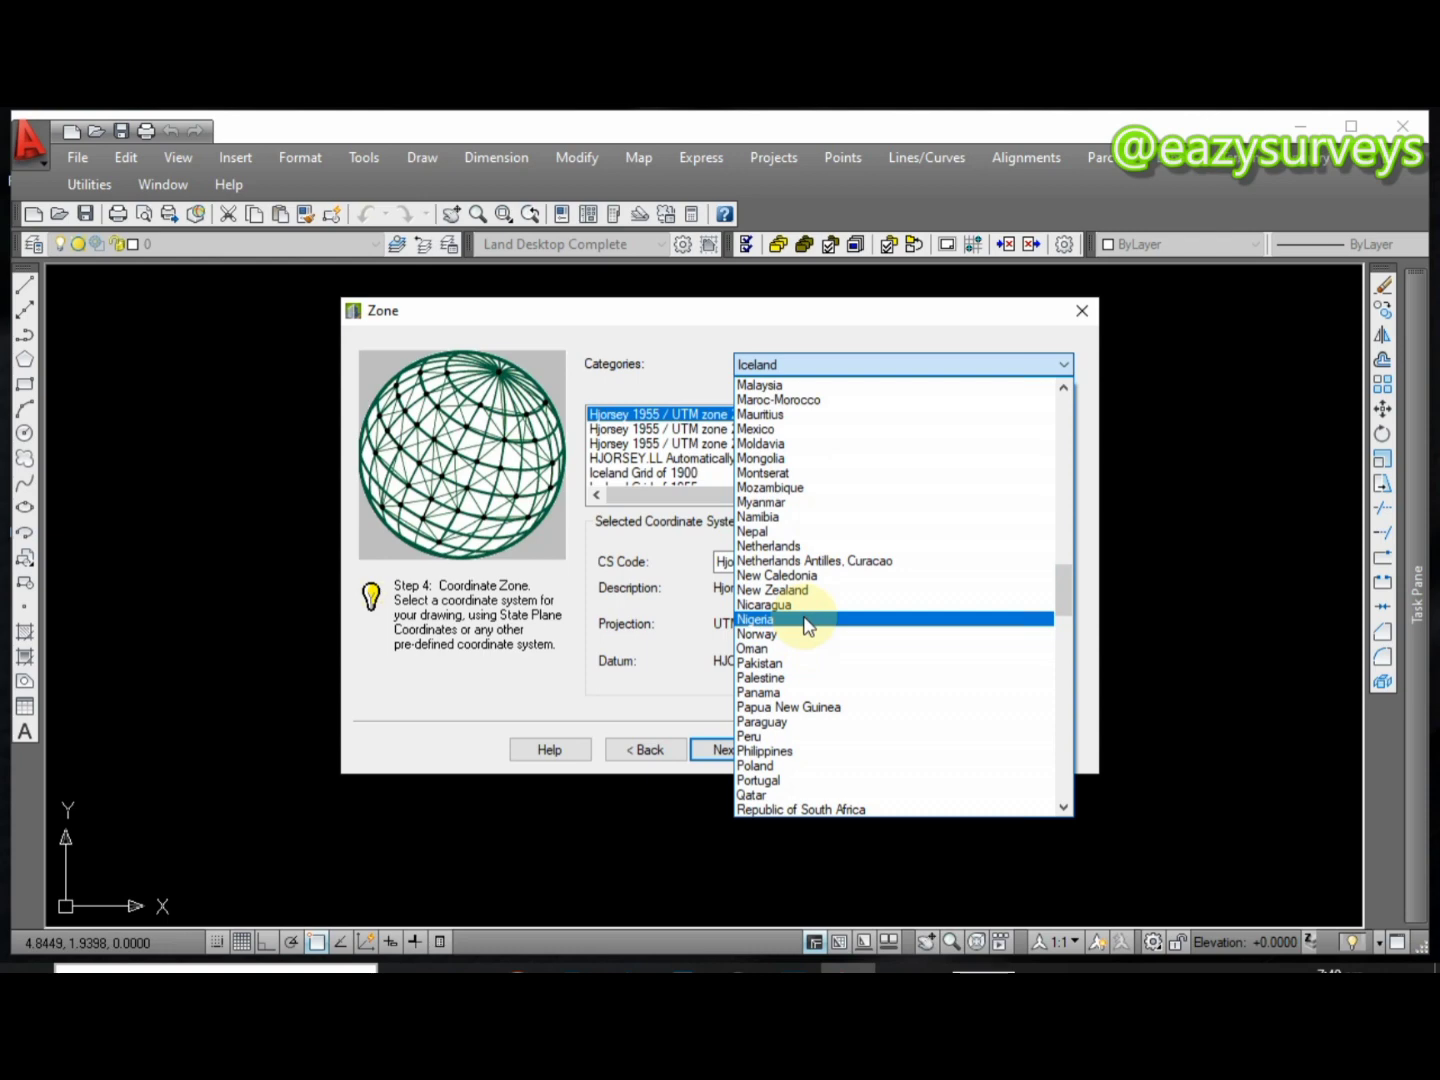
{"action": "left_click", "coordinate": [808, 626]}
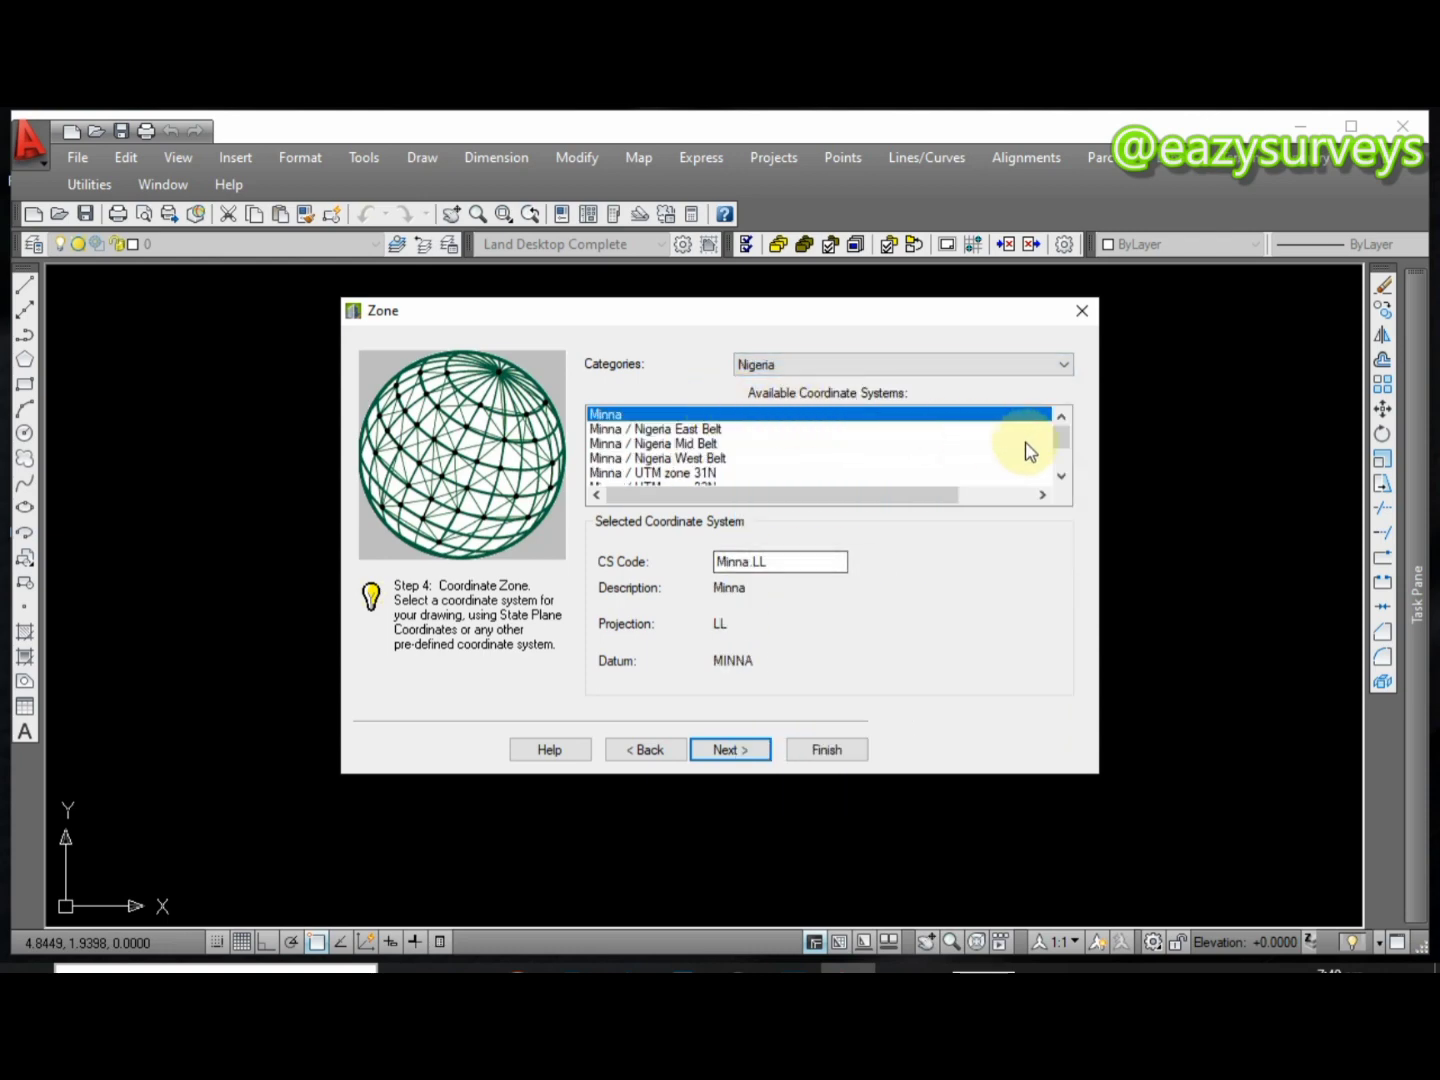
Choose Minna / UTM zone 31N as the drawing's coordinate system and accept the zone
{"action": "mouse_move", "coordinate": [1067, 440]}
{"action": "left_mouse_down"}
{"action": "mouse_move", "coordinate": [1059, 458]}
{"action": "mouse_move", "coordinate": [1061, 428]}
{"action": "left_mouse_up"}
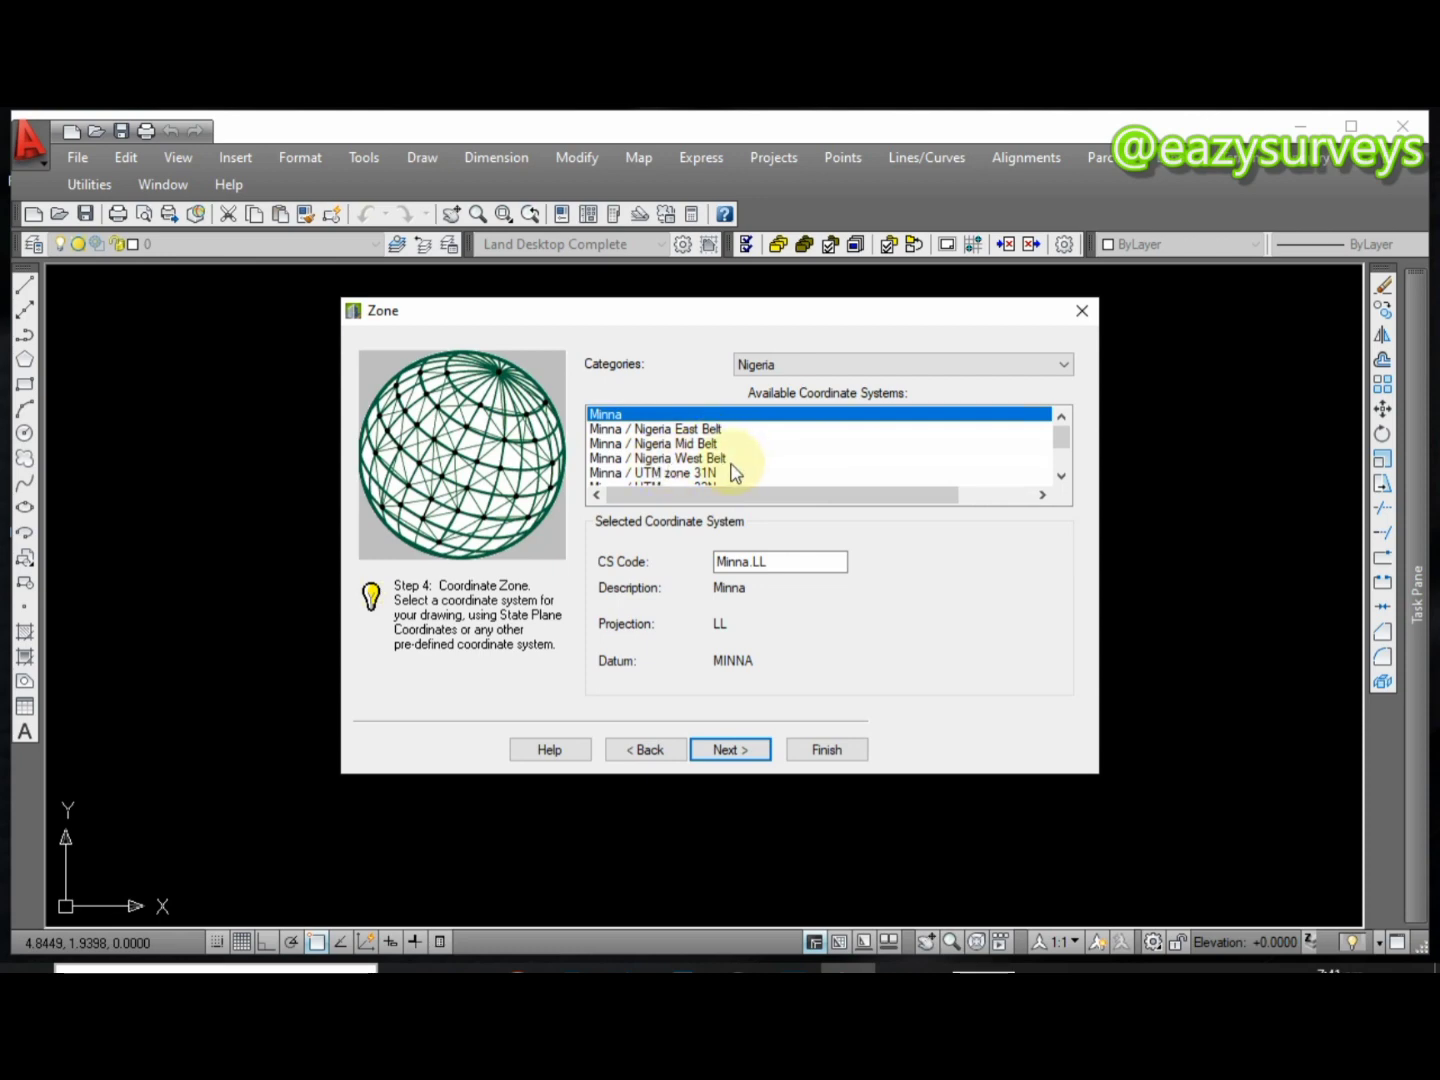
{"action": "left_click", "coordinate": [667, 447]}
{"action": "left_click", "coordinate": [680, 430]}
{"action": "left_click", "coordinate": [685, 445]}
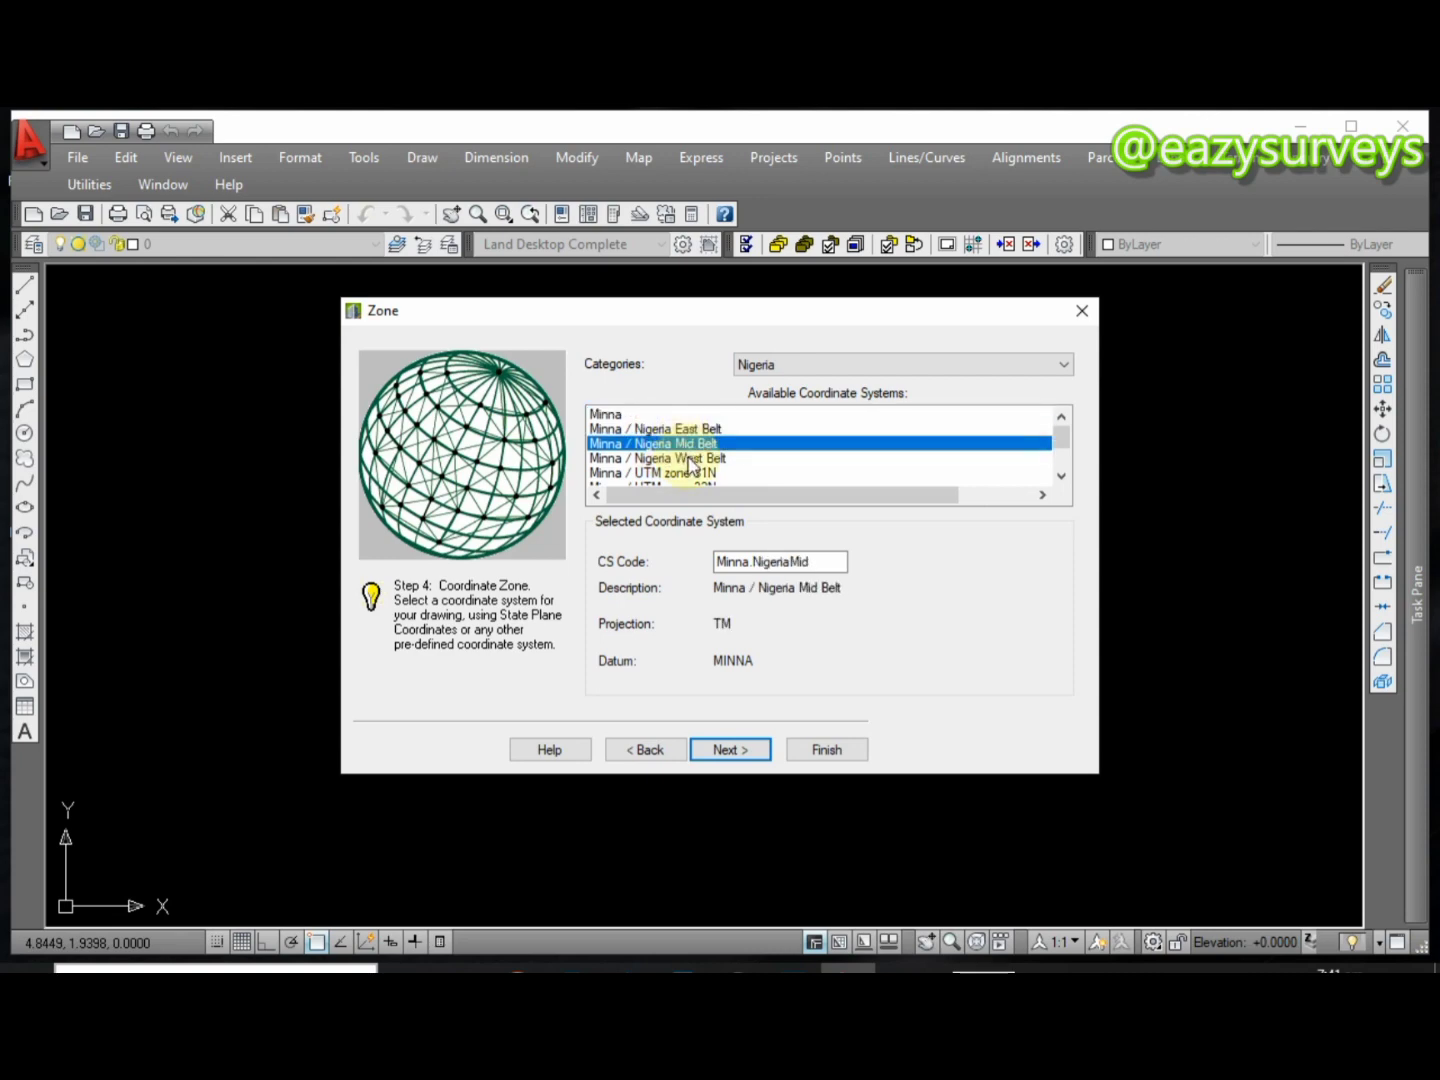
{"action": "left_click", "coordinate": [1062, 478]}
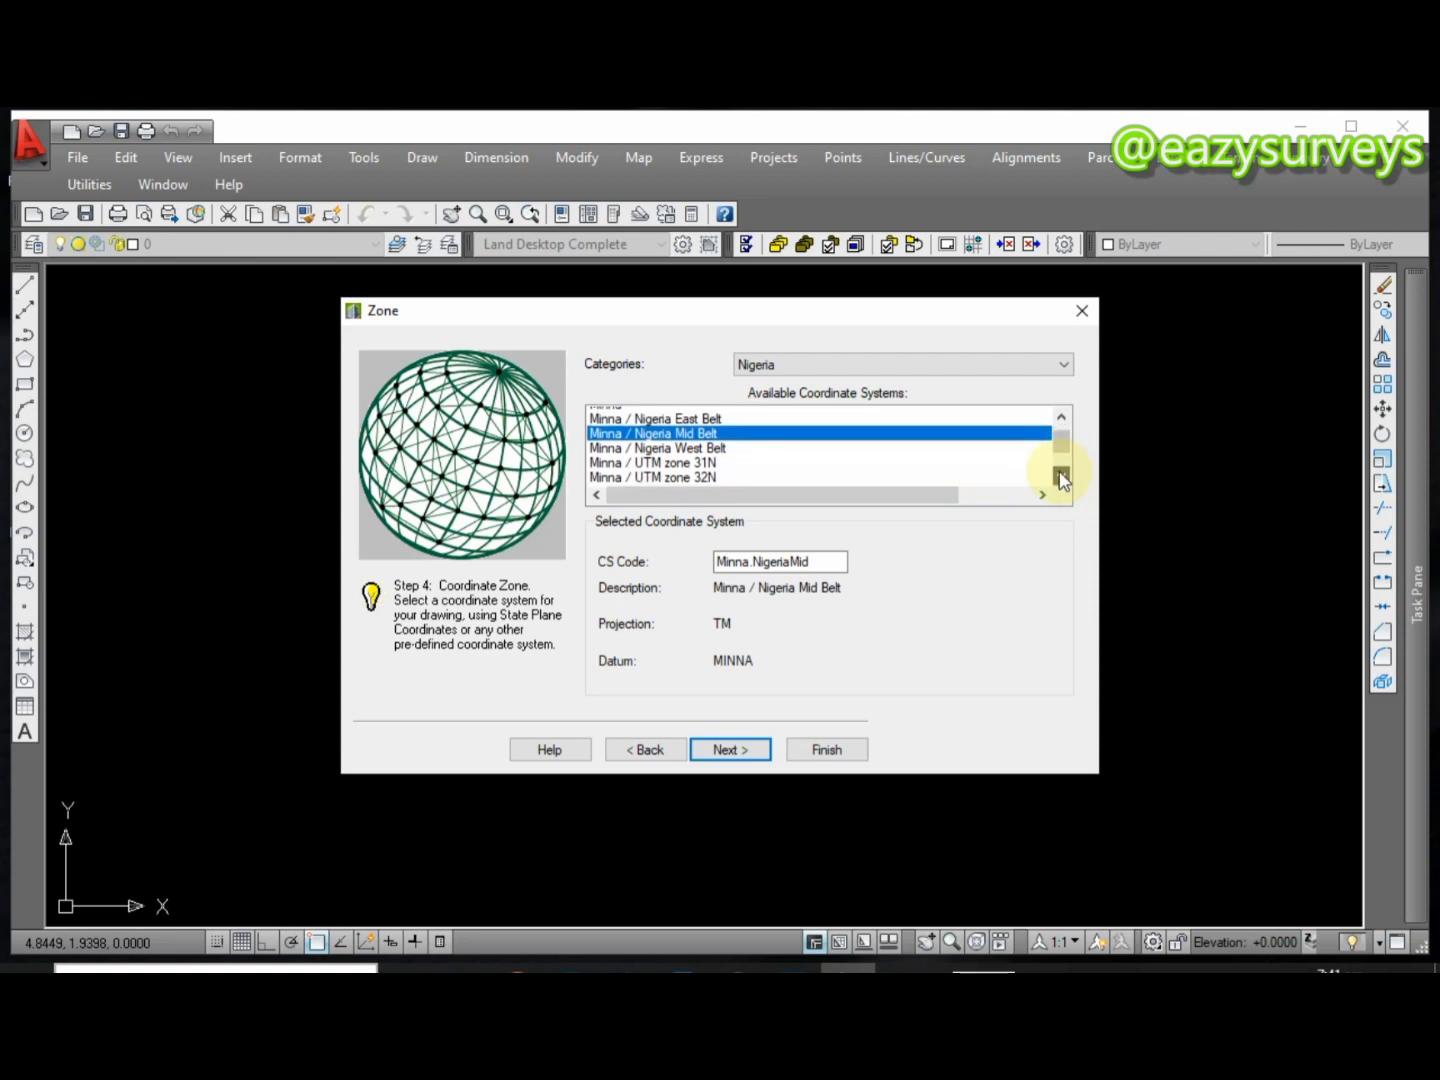
{"action": "left_click", "coordinate": [1063, 478]}
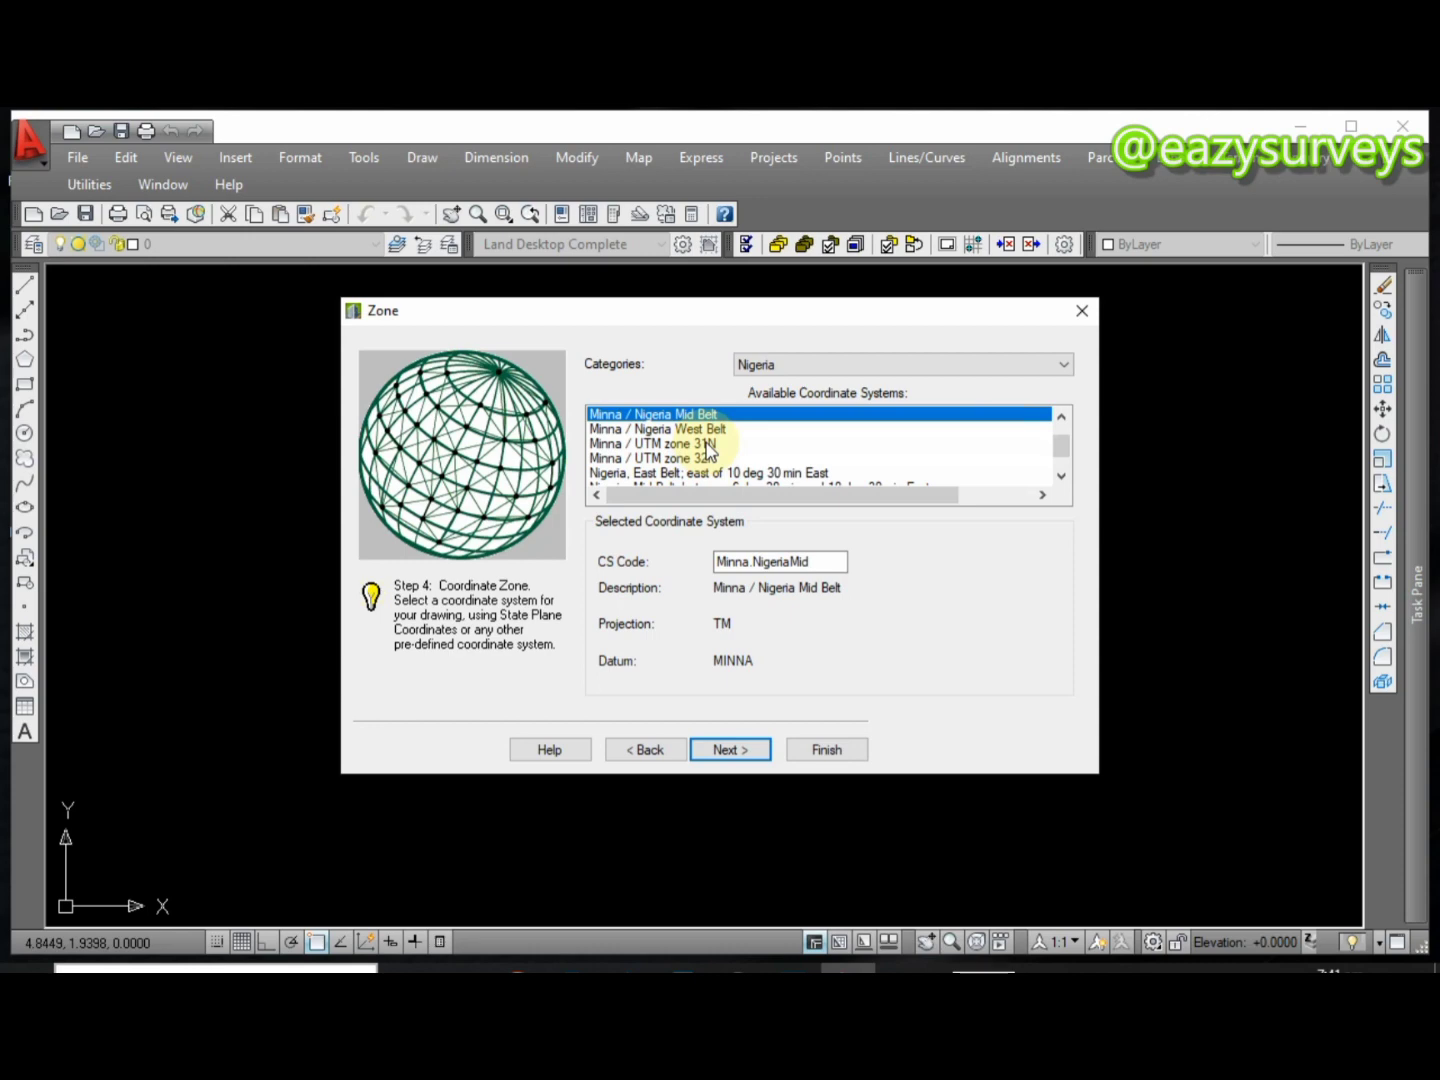
{"action": "left_click", "coordinate": [655, 444]}
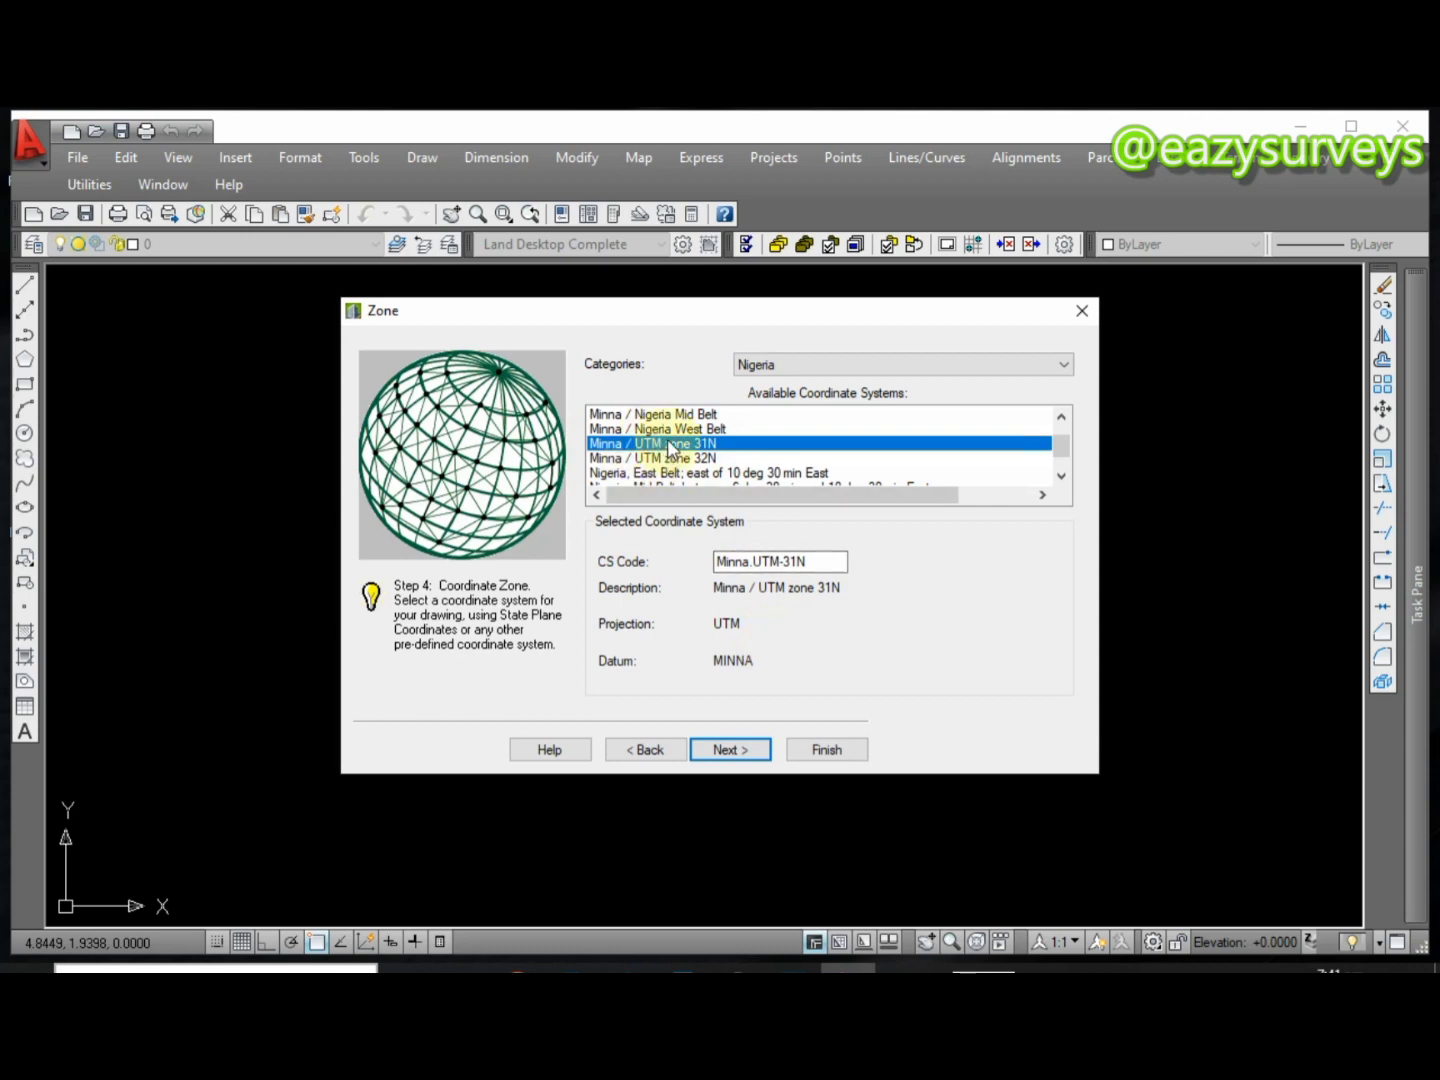
{"action": "left_click", "coordinate": [724, 752]}
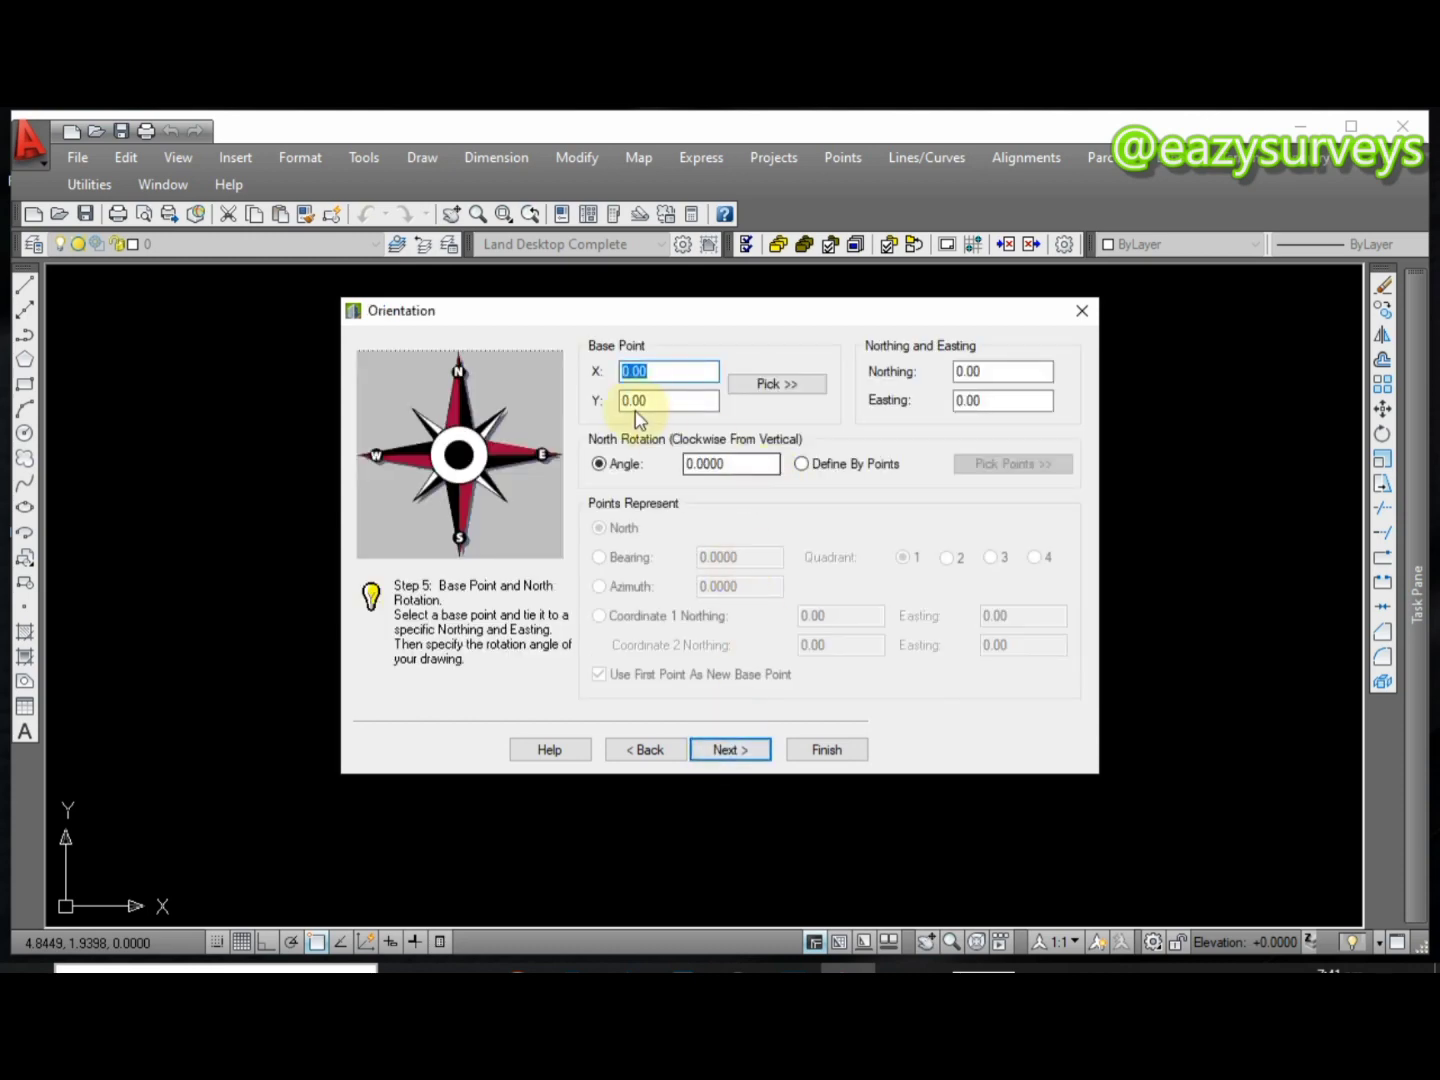
Accept the default orientation, 5mm text style and no border, pick m500.set as the profile to save, and finish the drawing setup
{"action": "left_click", "coordinate": [730, 751]}
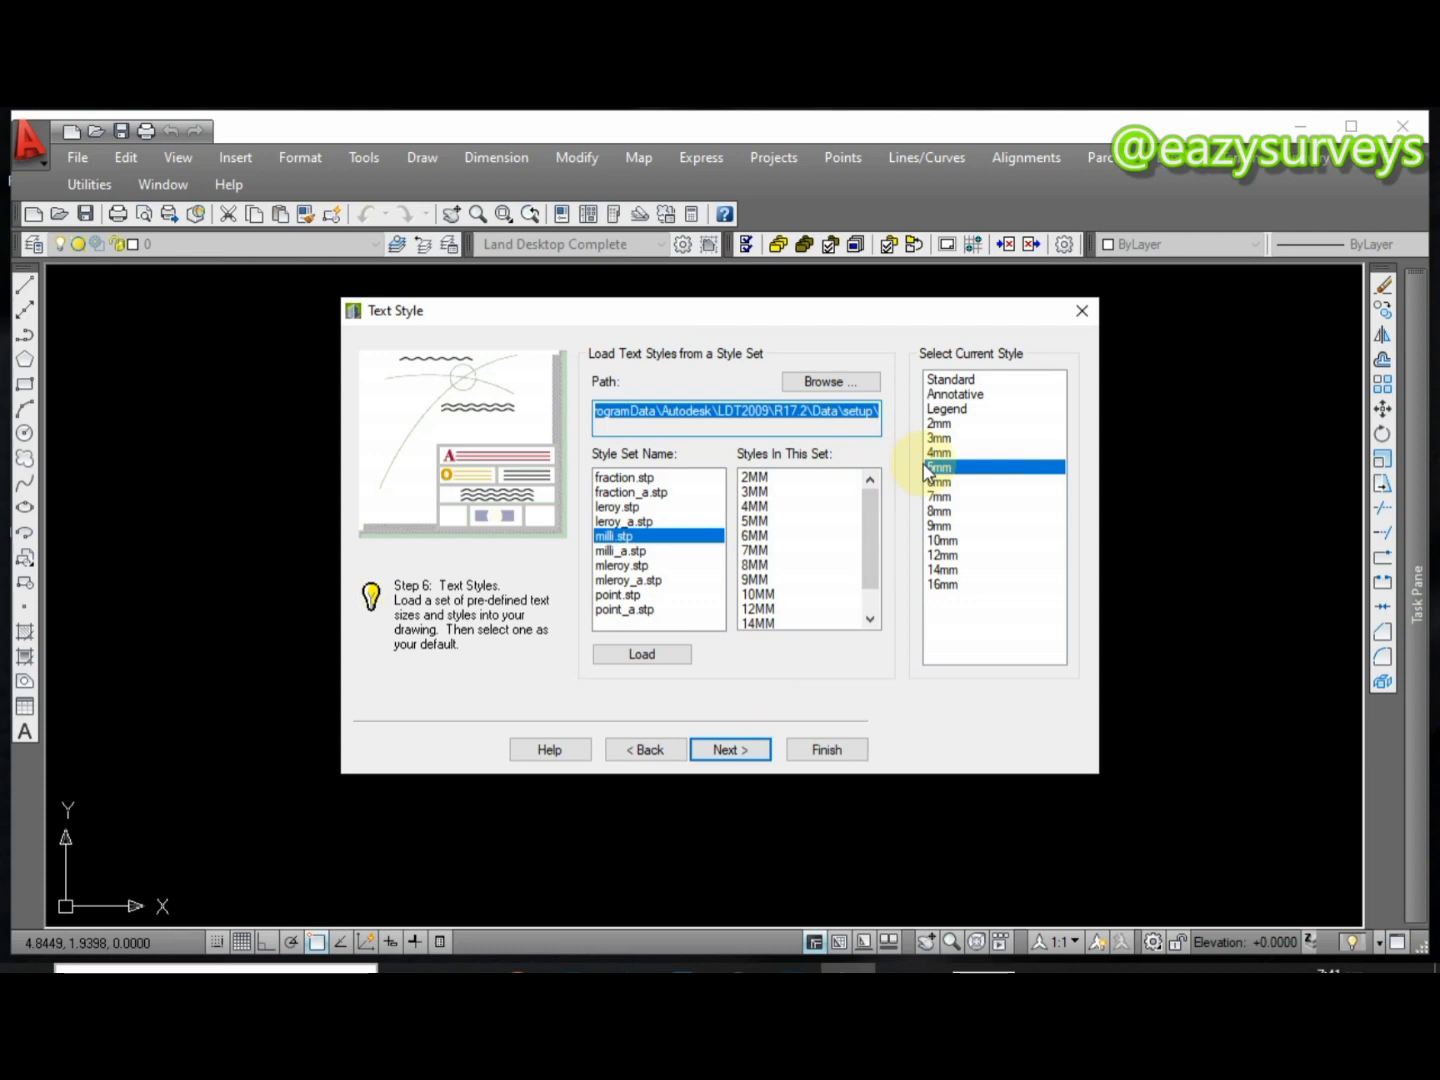
{"action": "left_click", "coordinate": [734, 751]}
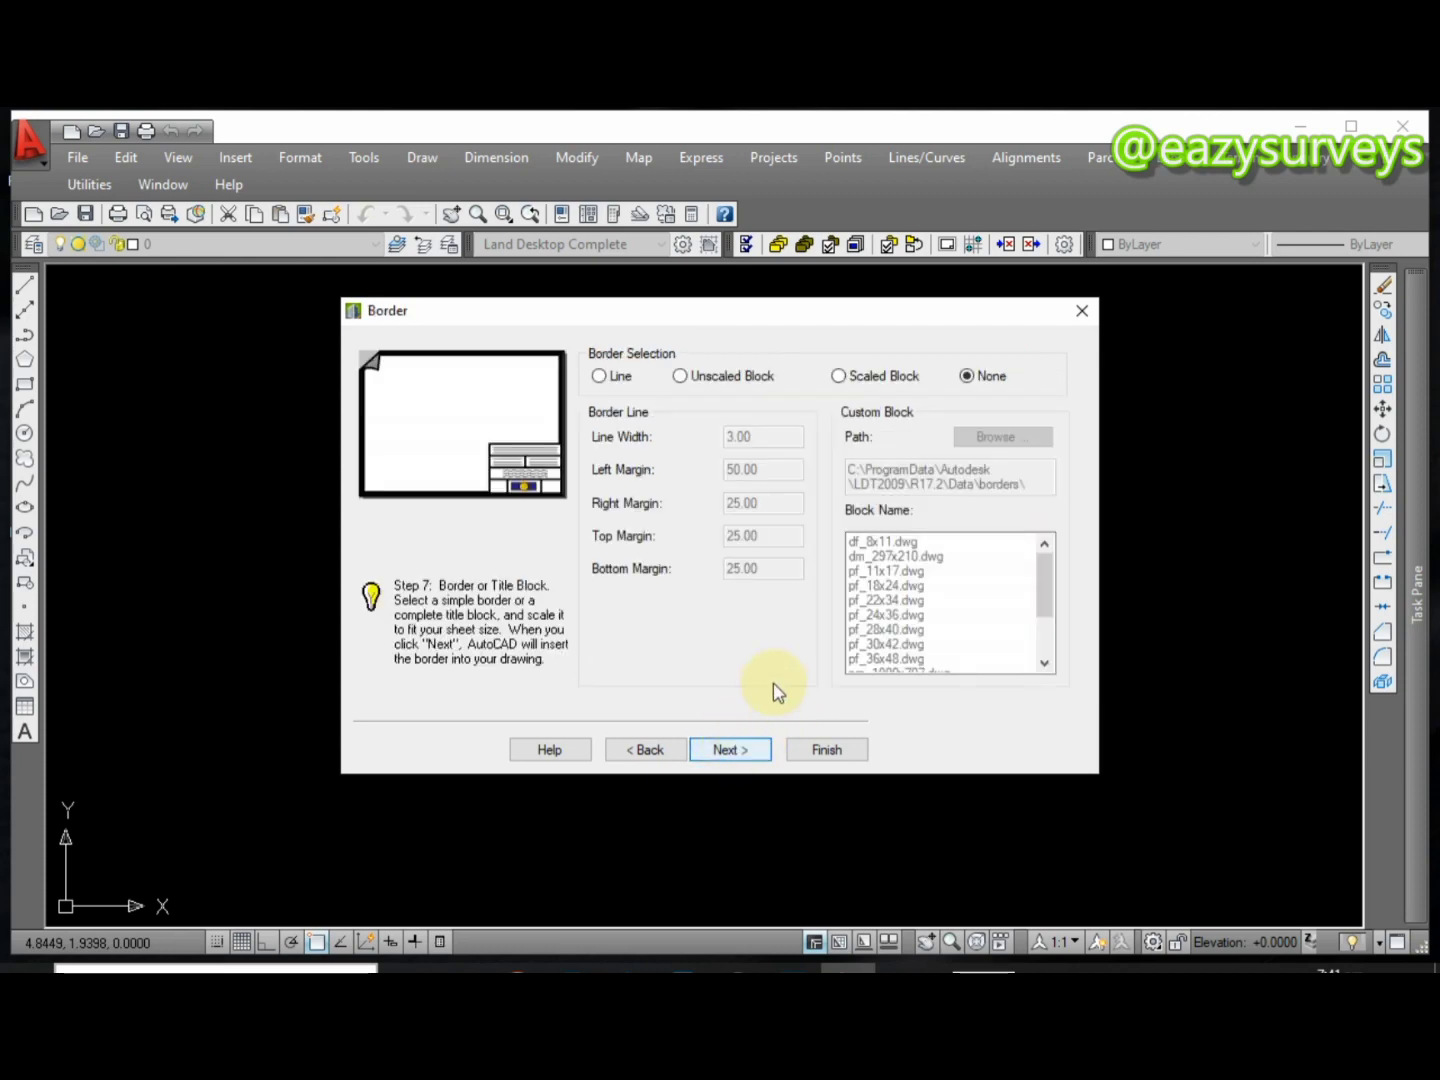
{"action": "left_click", "coordinate": [728, 752]}
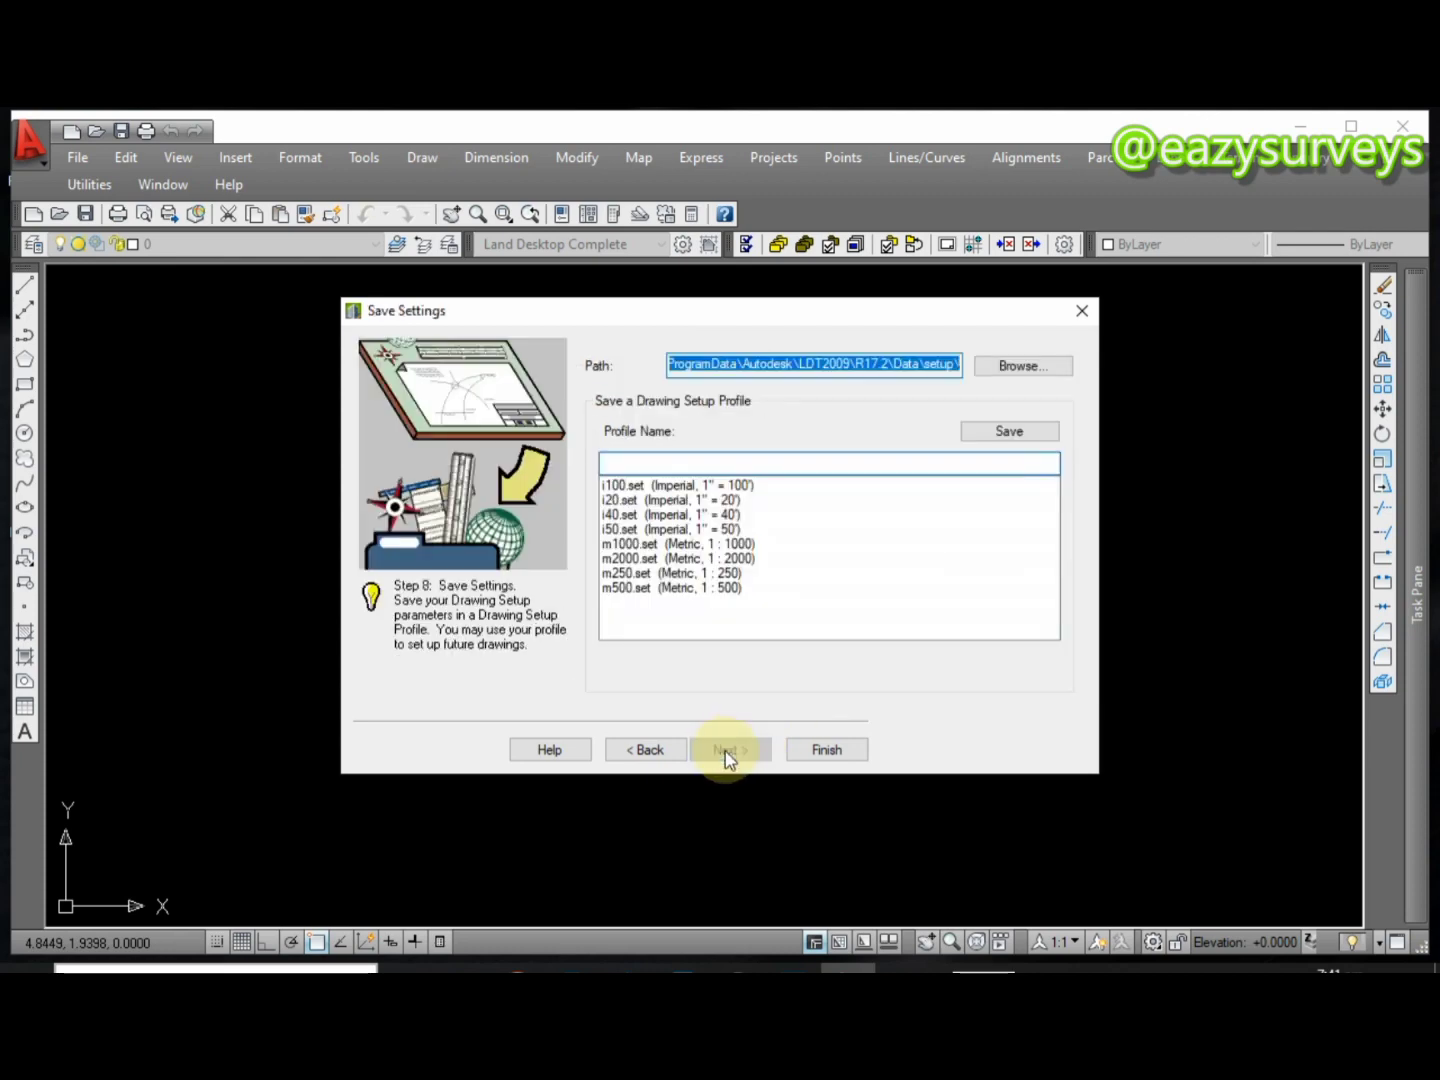
{"action": "left_click", "coordinate": [703, 589]}
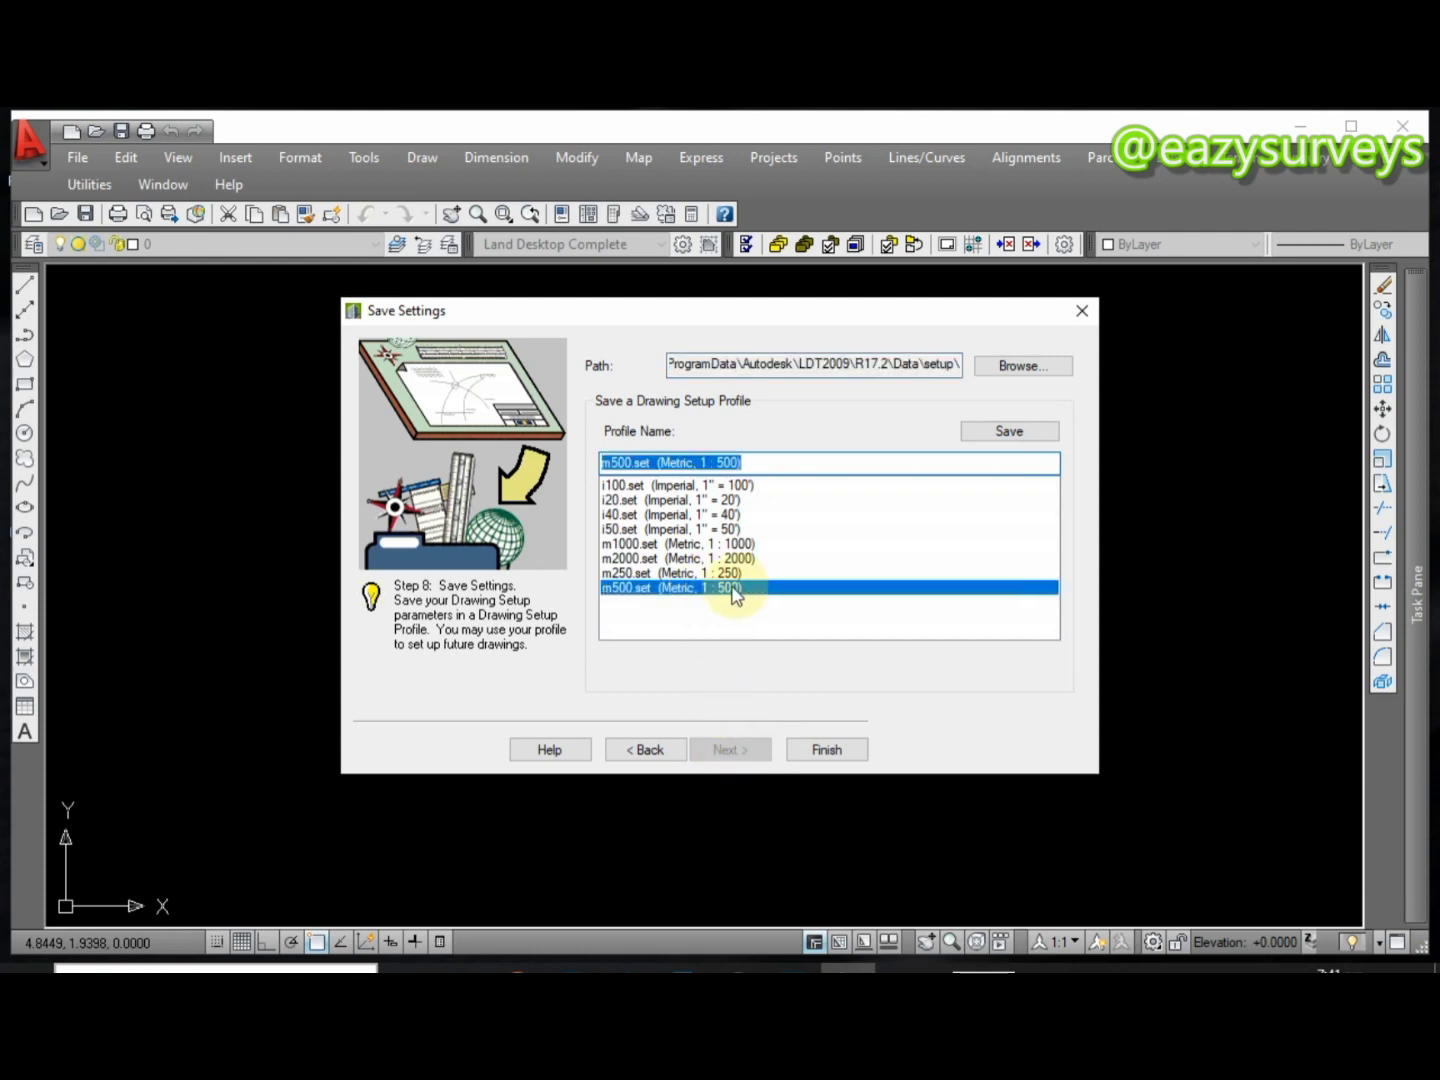
{"action": "left_click", "coordinate": [830, 755]}
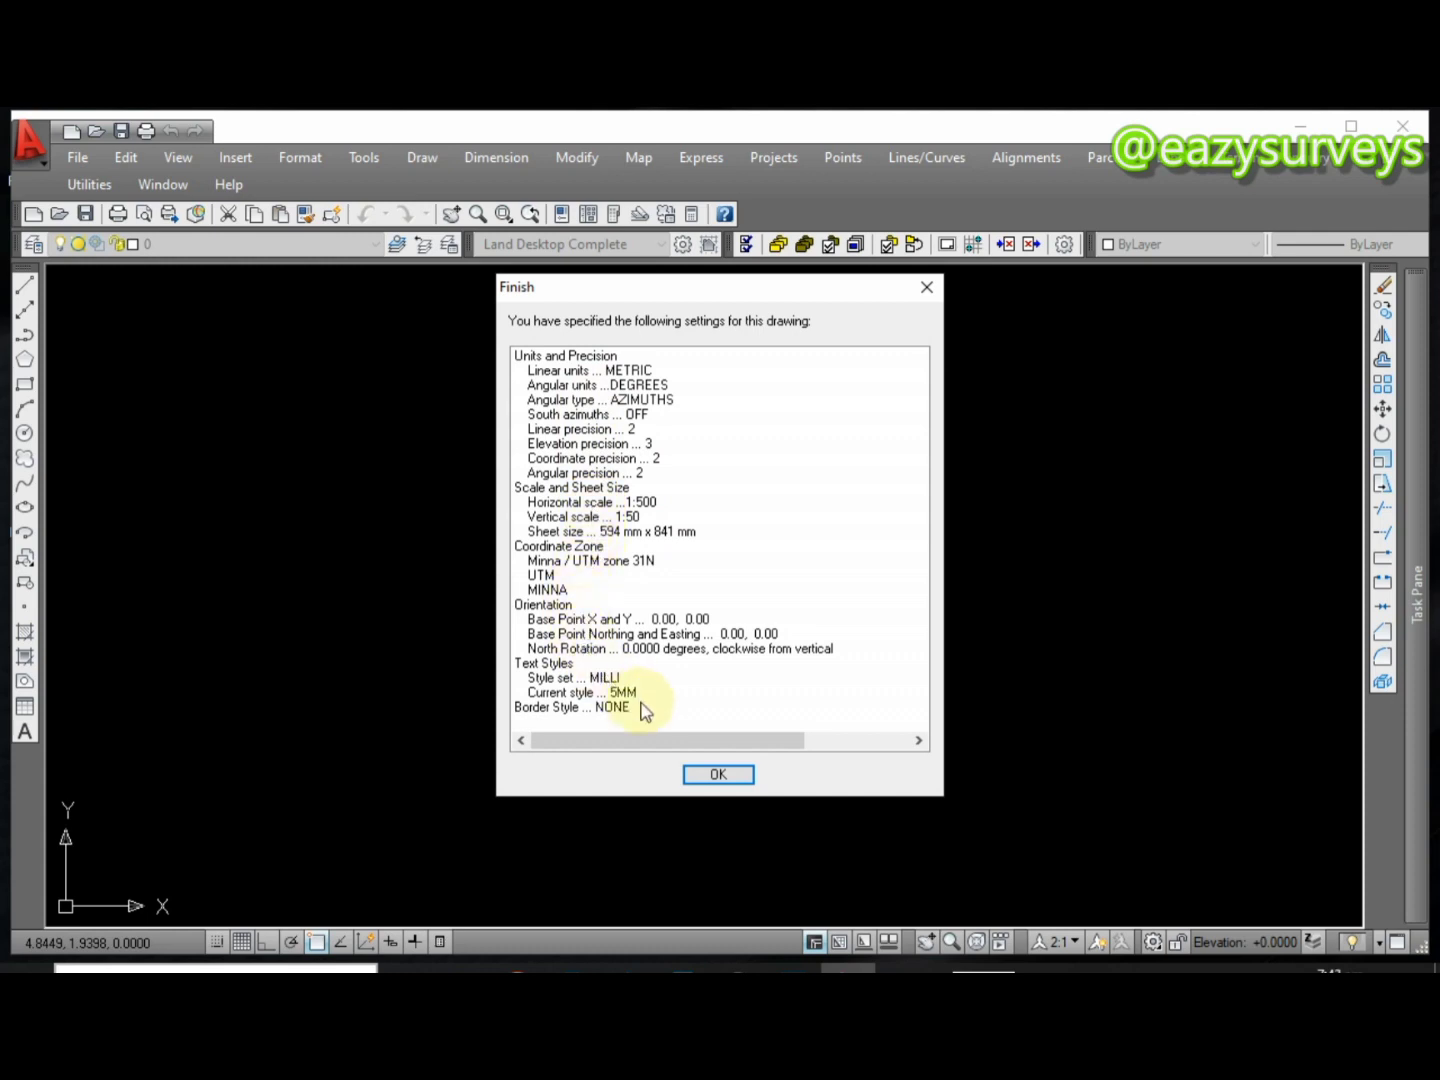
{"action": "left_click", "coordinate": [717, 774]}
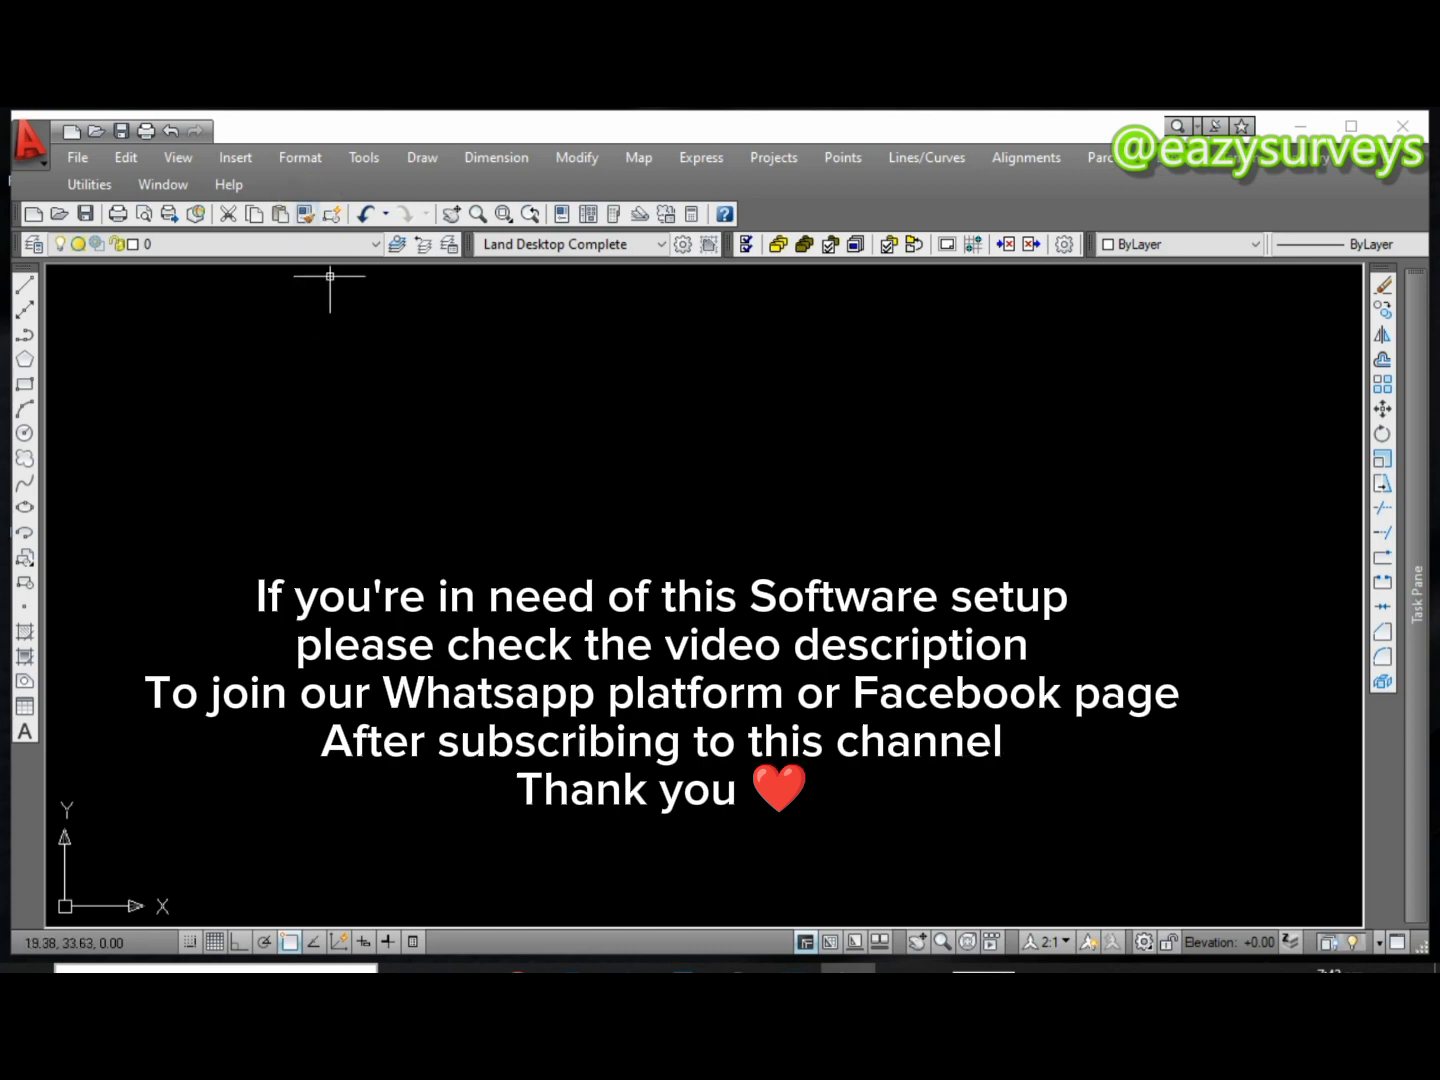
Run the YOUTUBE script file to plot the survey points and their labels in the drawing
{"action": "left_click", "coordinate": [413, 159]}
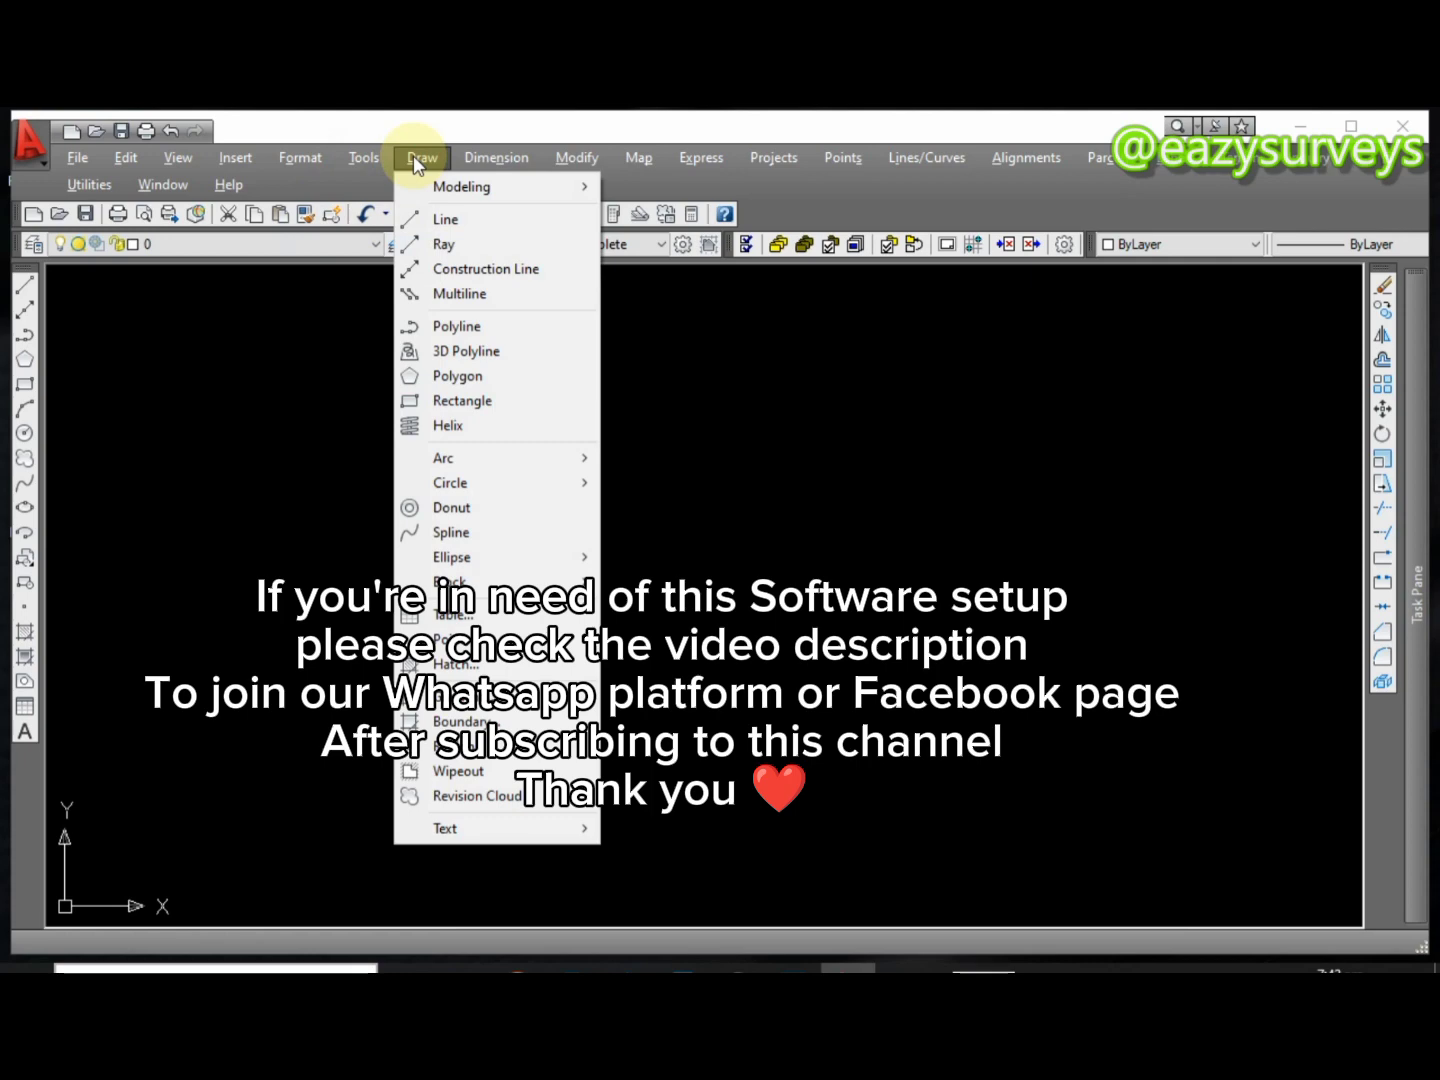
{"action": "mouse_move", "coordinate": [370, 156]}
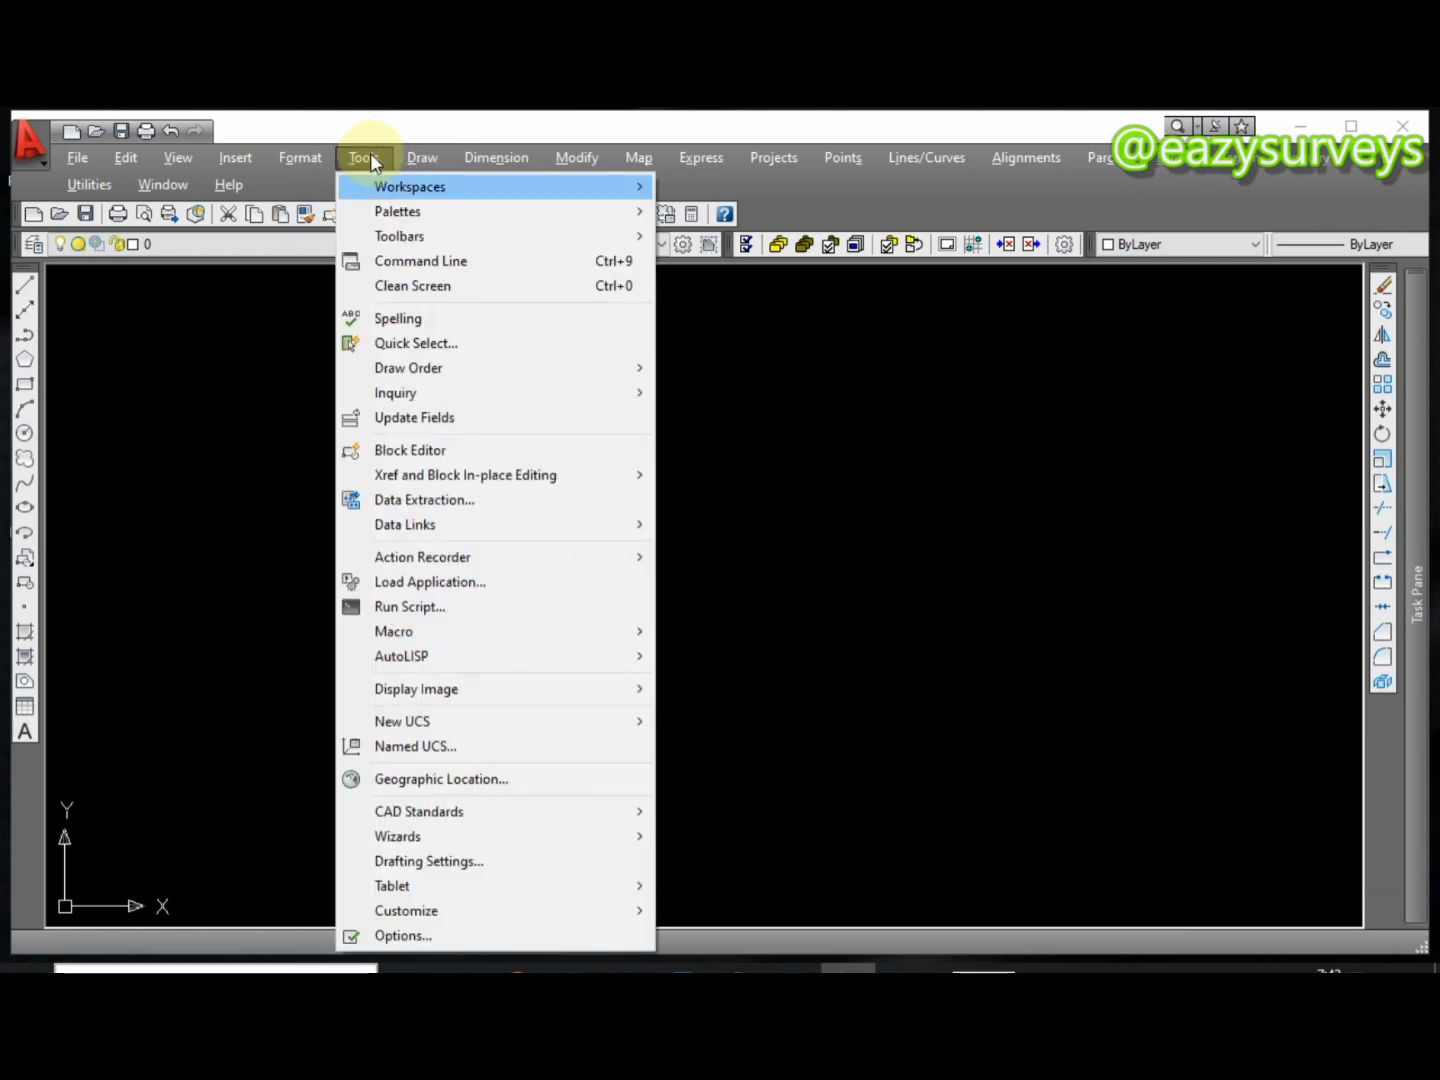
{"action": "left_click", "coordinate": [428, 608]}
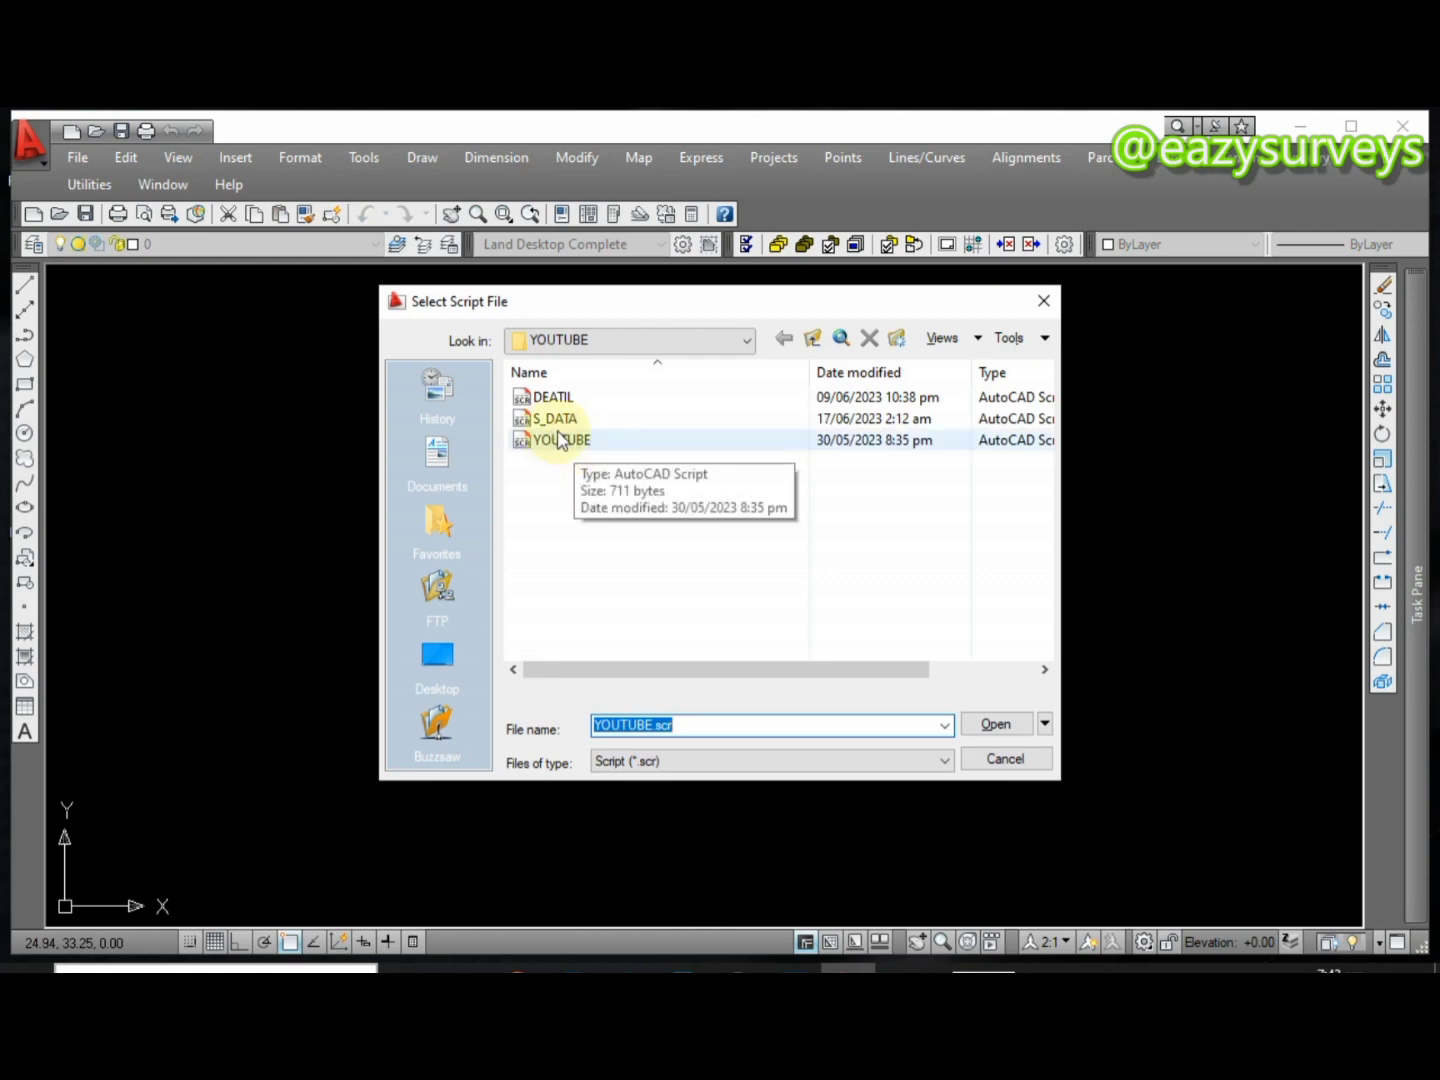
{"action": "left_click", "coordinate": [576, 446]}
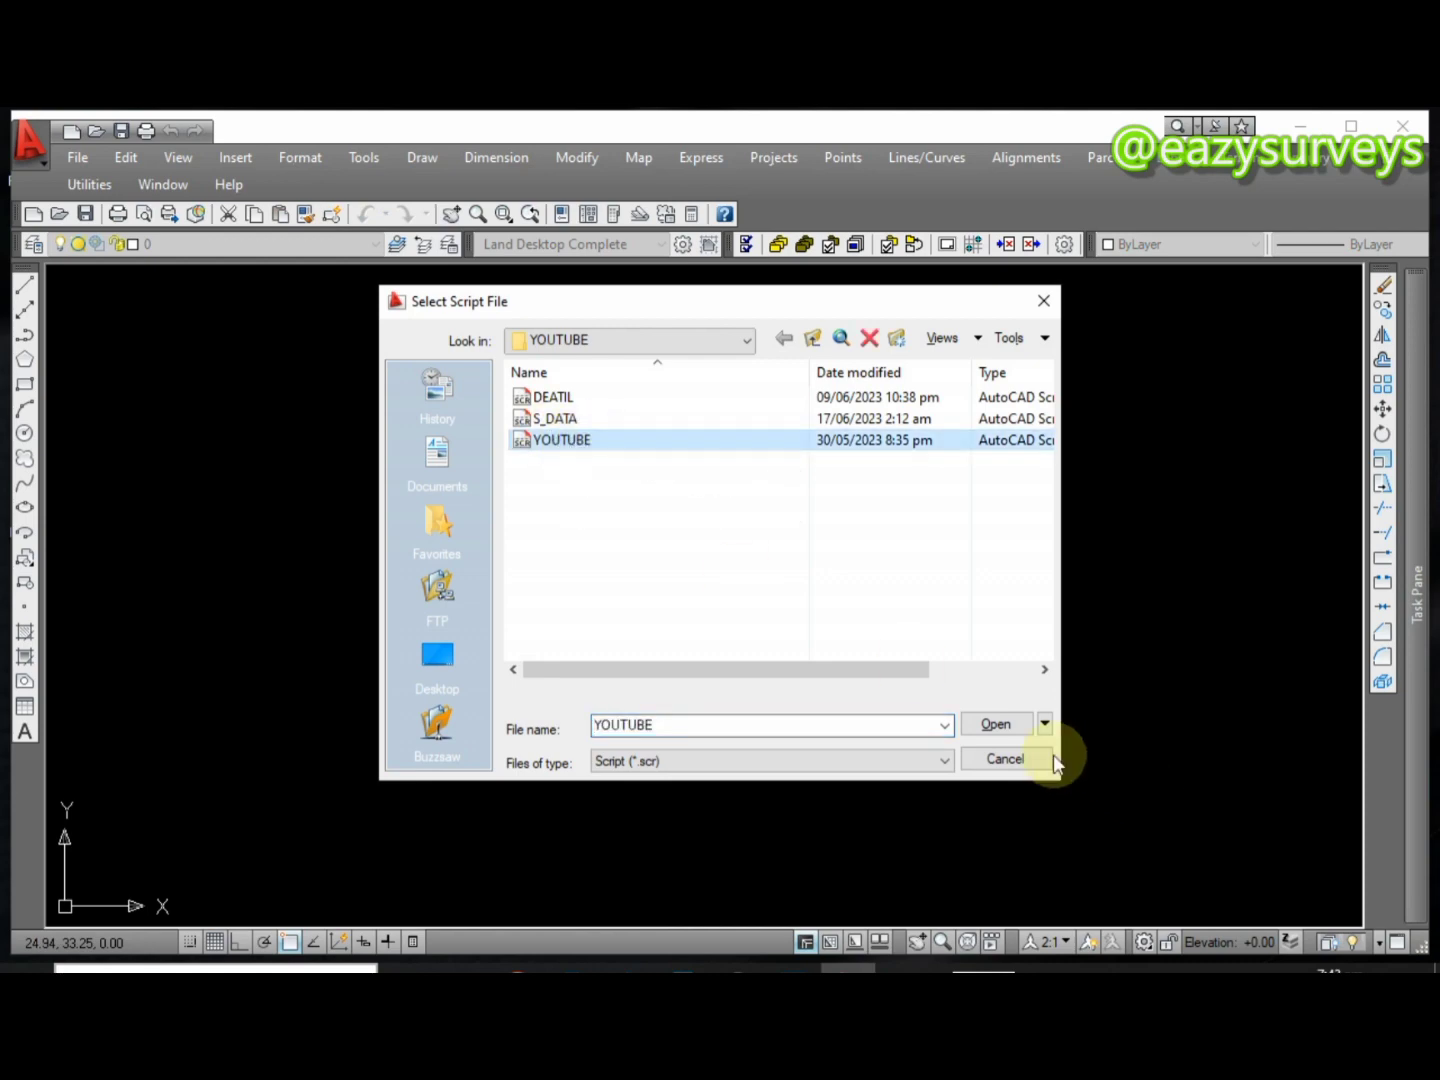
{"action": "left_click", "coordinate": [994, 725]}
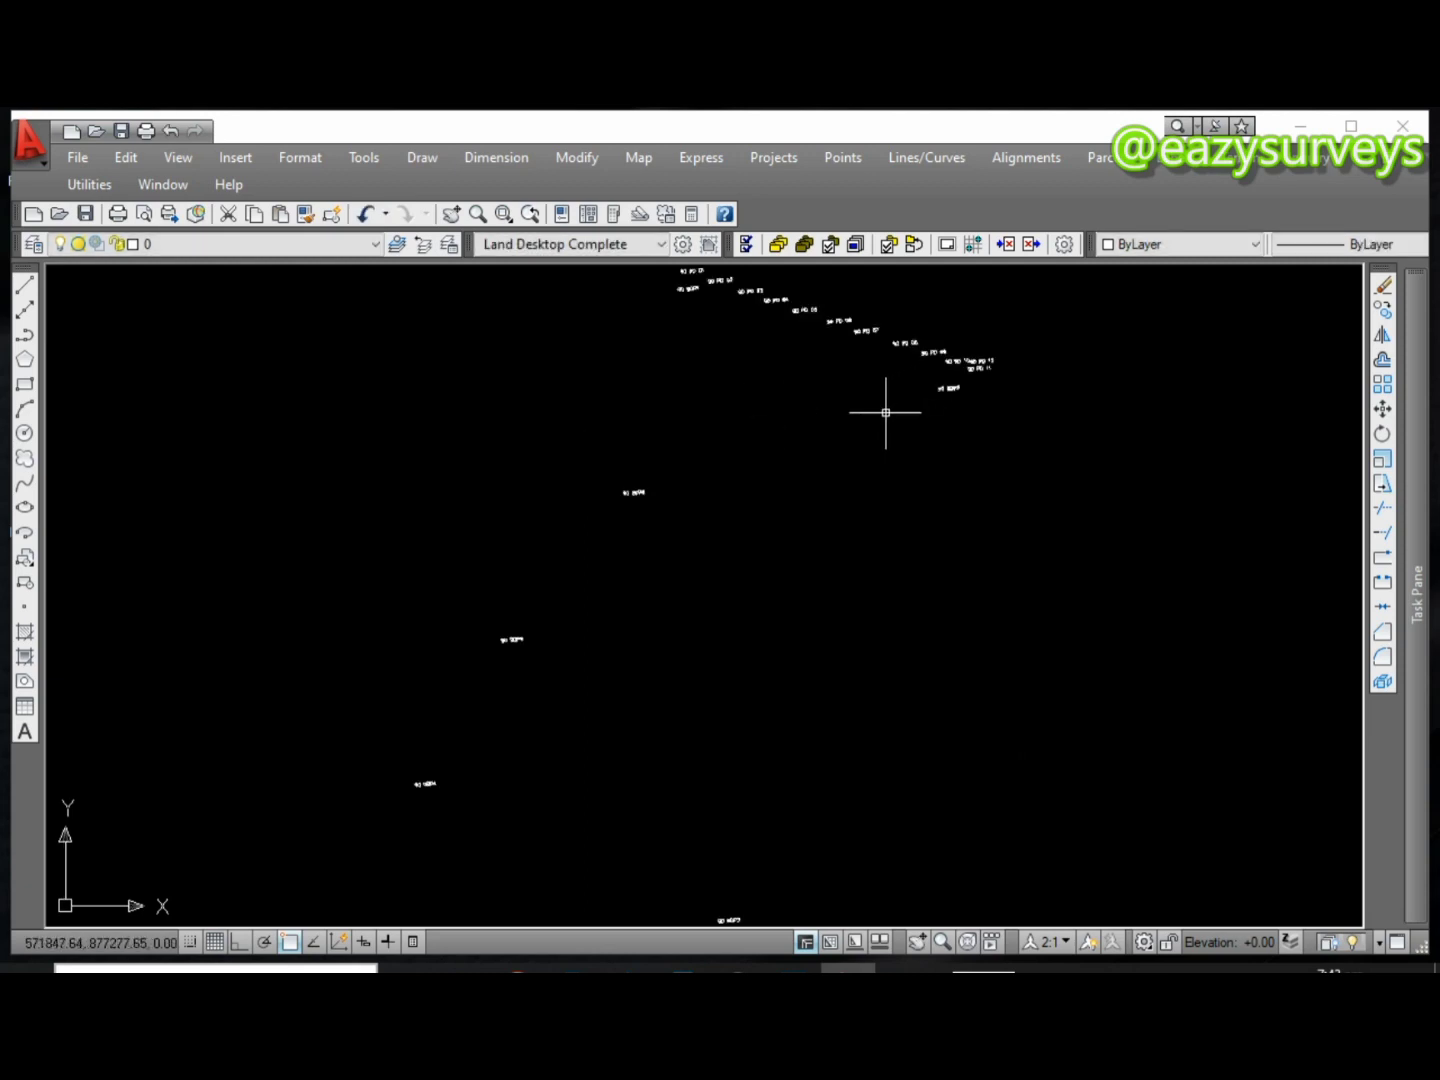
Start a polyline with object snap on and draw the first boundary segment from BDP1 to BDP2
{"action": "scroll", "coordinate": [816, 410], "scroll_direction": "down", "scroll_amount": 1}
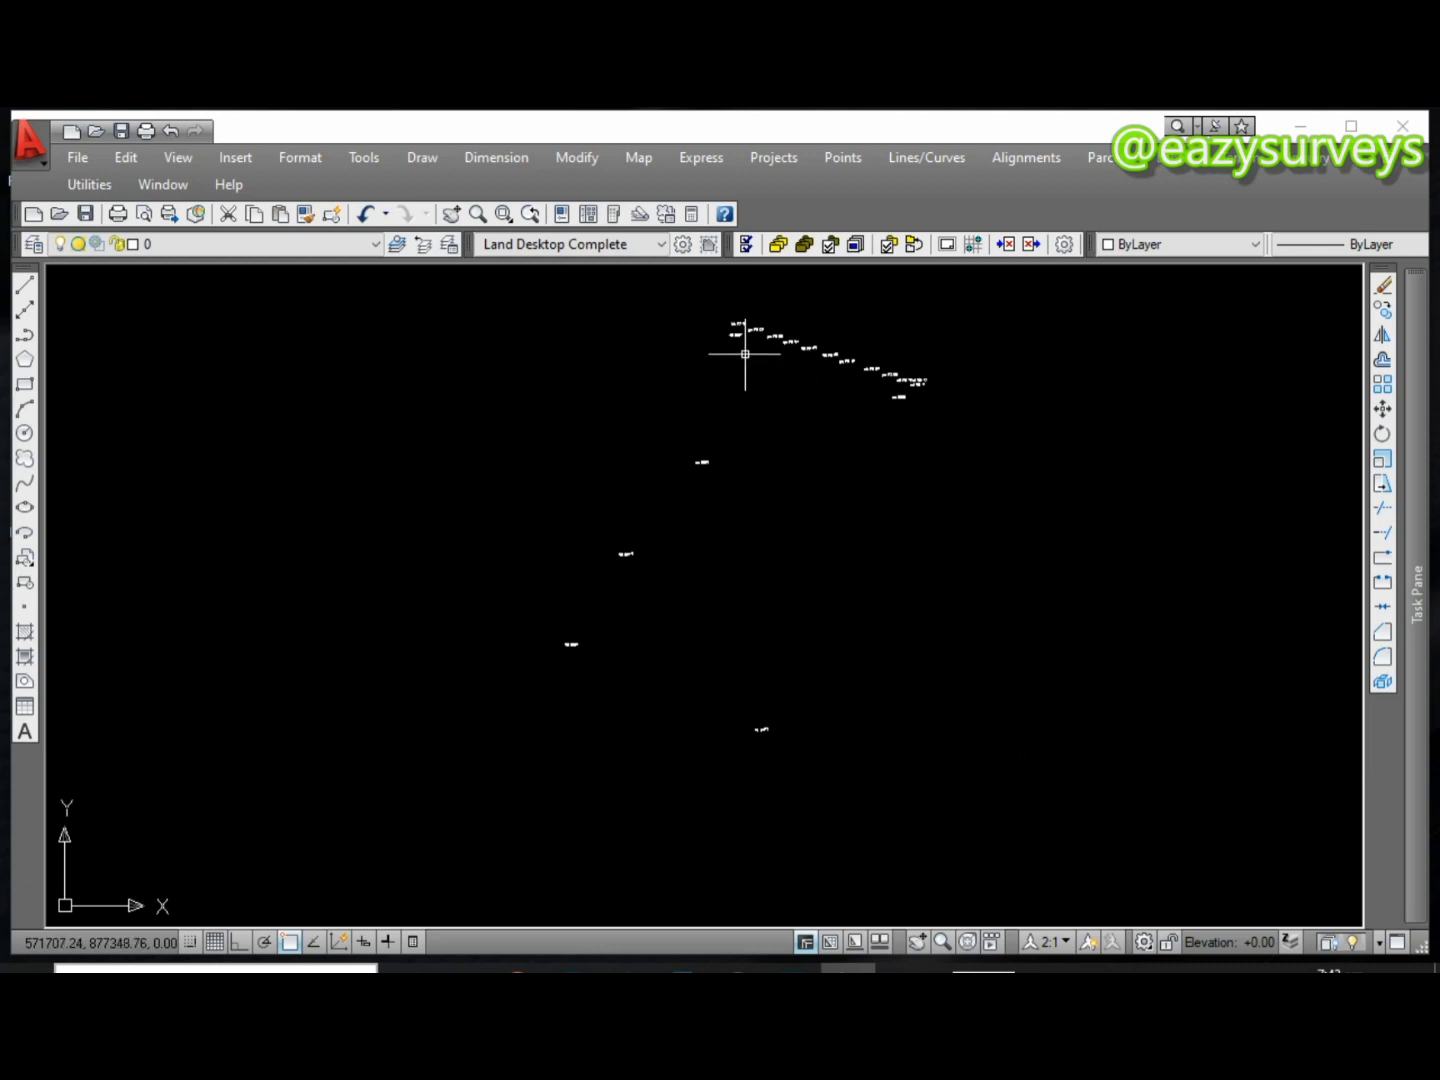
{"action": "scroll", "coordinate": [741, 334], "scroll_direction": "up", "scroll_amount": 8}
{"action": "scroll", "coordinate": [738, 334], "scroll_direction": "down", "scroll_amount": 8}
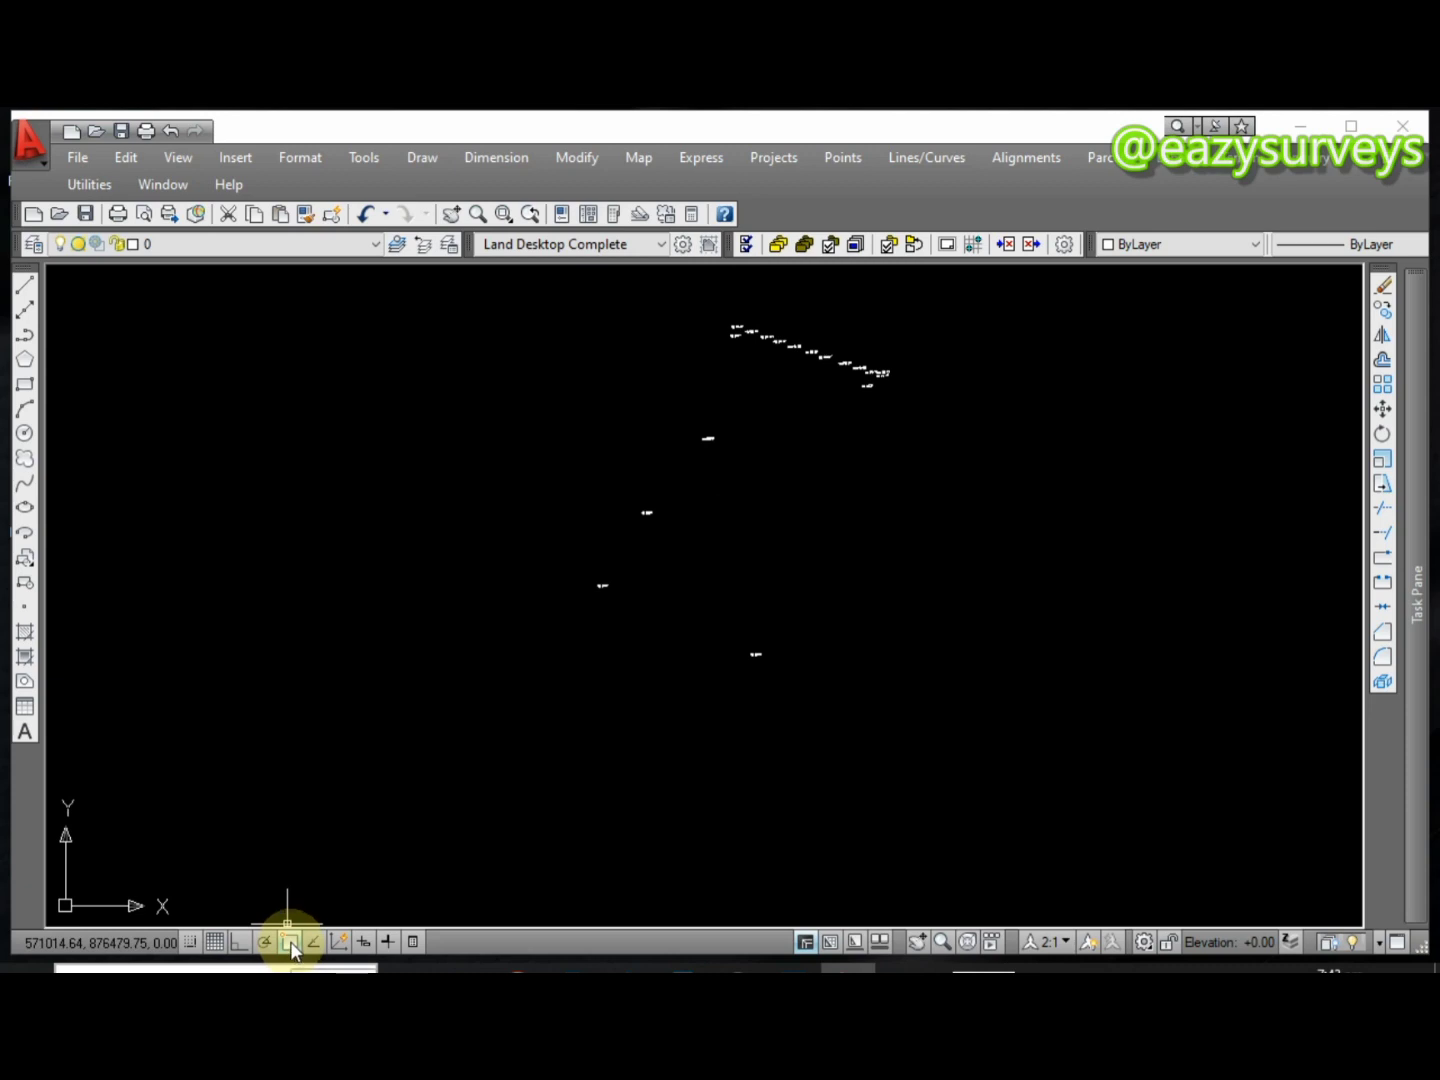
{"action": "left_click", "coordinate": [289, 940]}
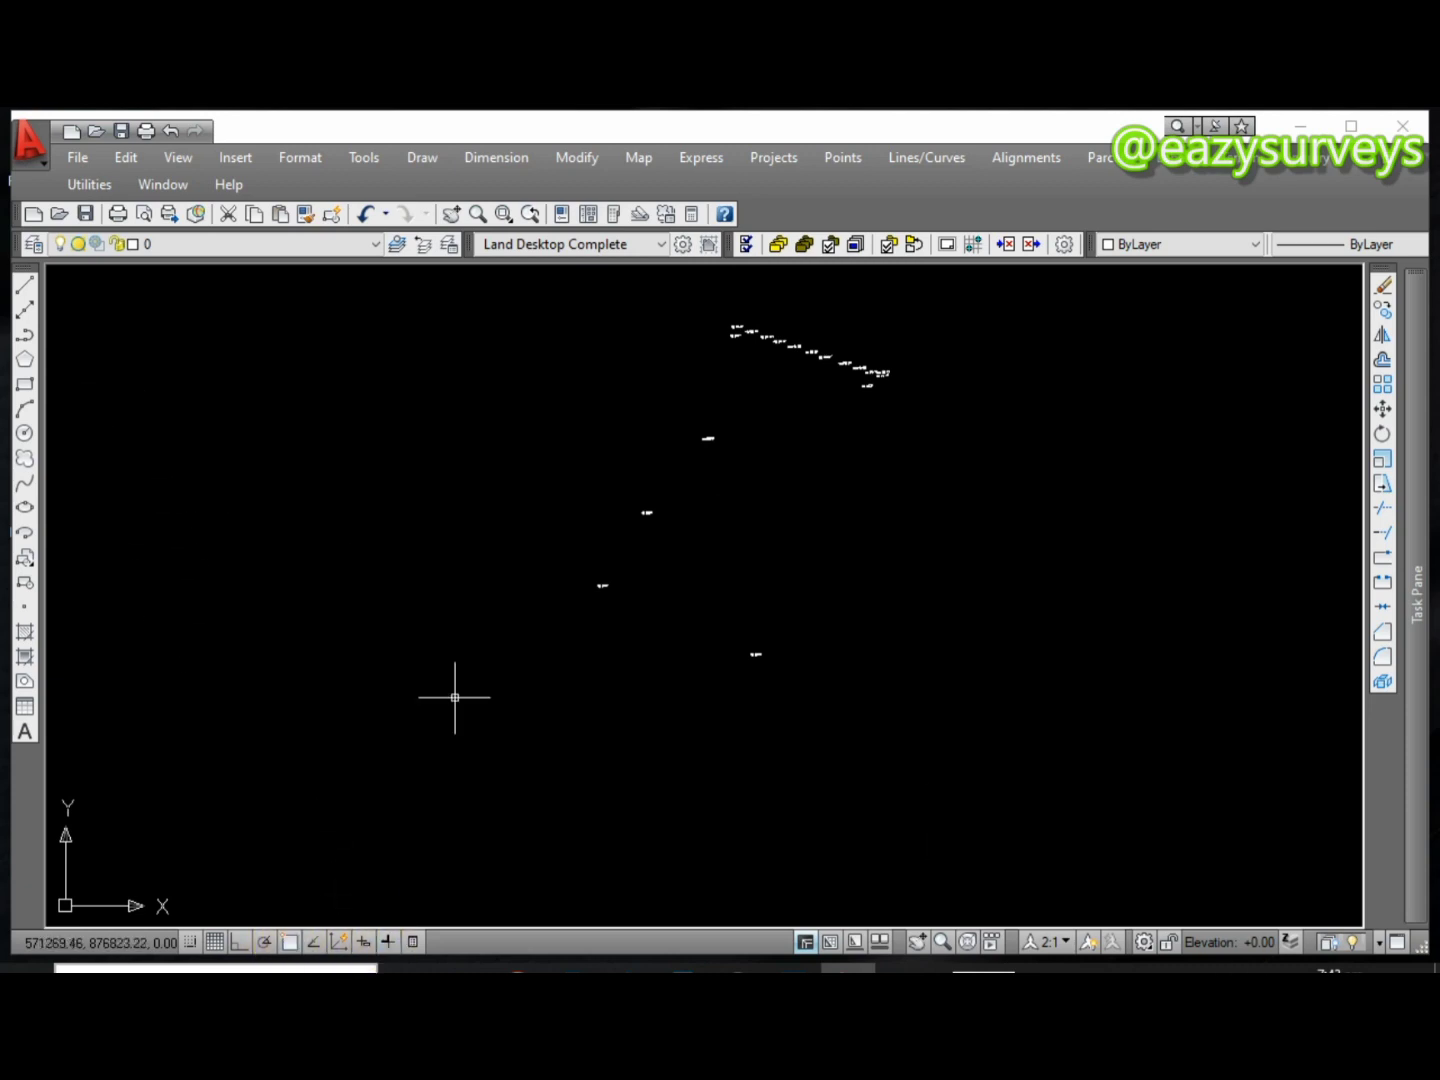
{"action": "left_click", "coordinate": [25, 338]}
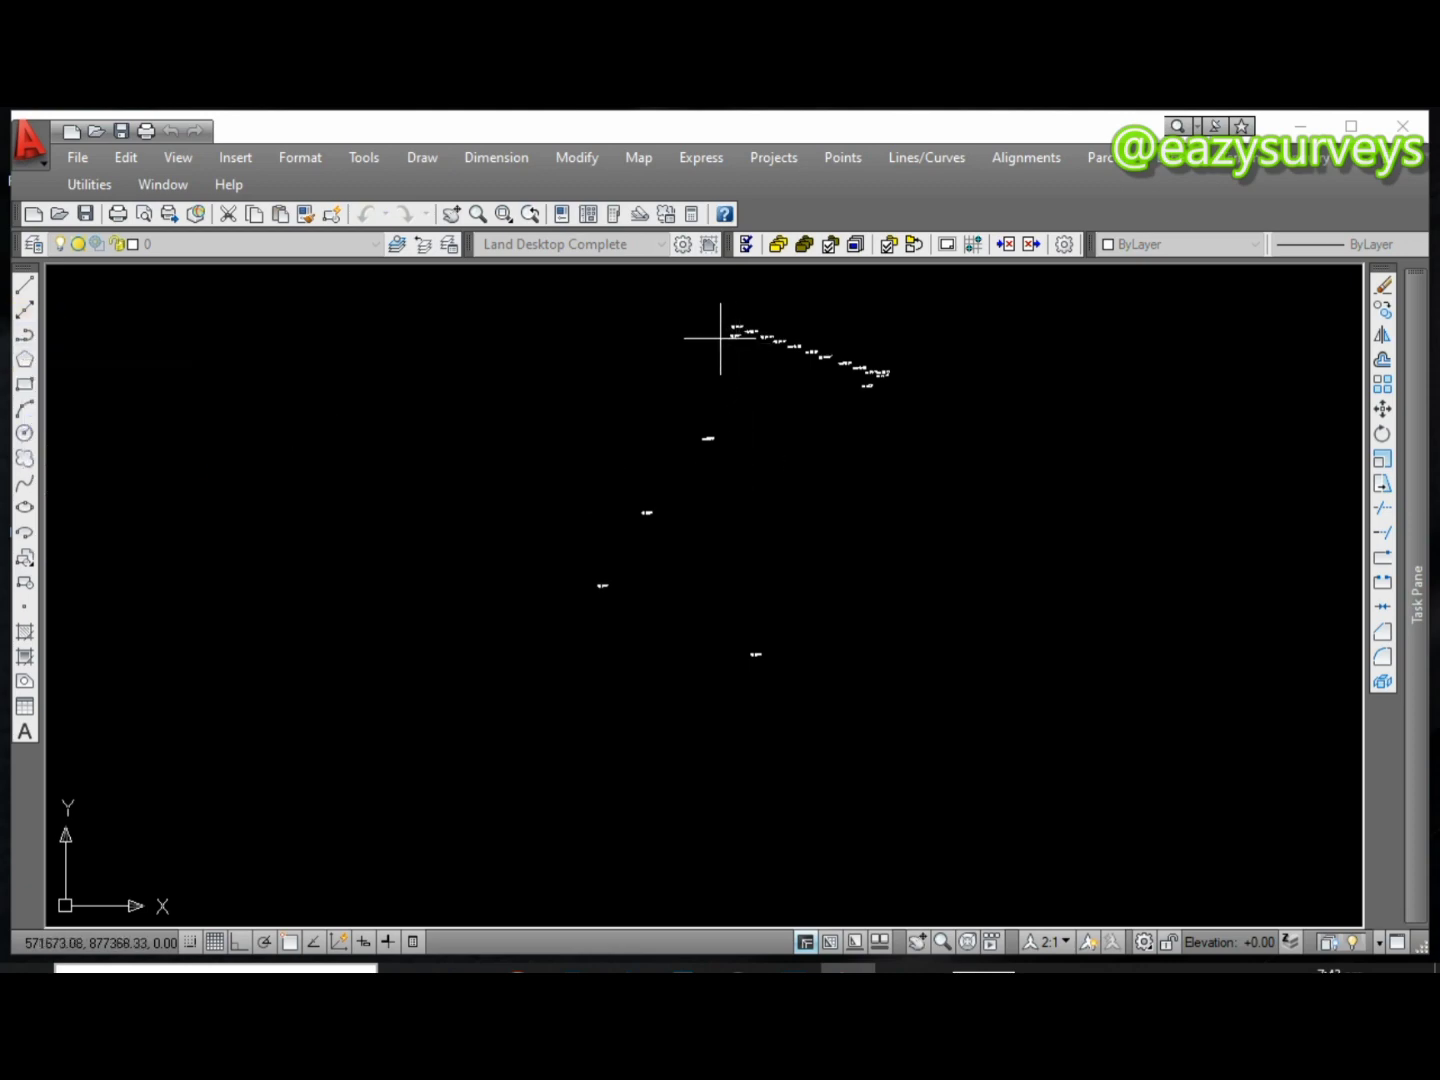
{"action": "scroll", "coordinate": [729, 338], "scroll_direction": "up", "scroll_amount": 5}
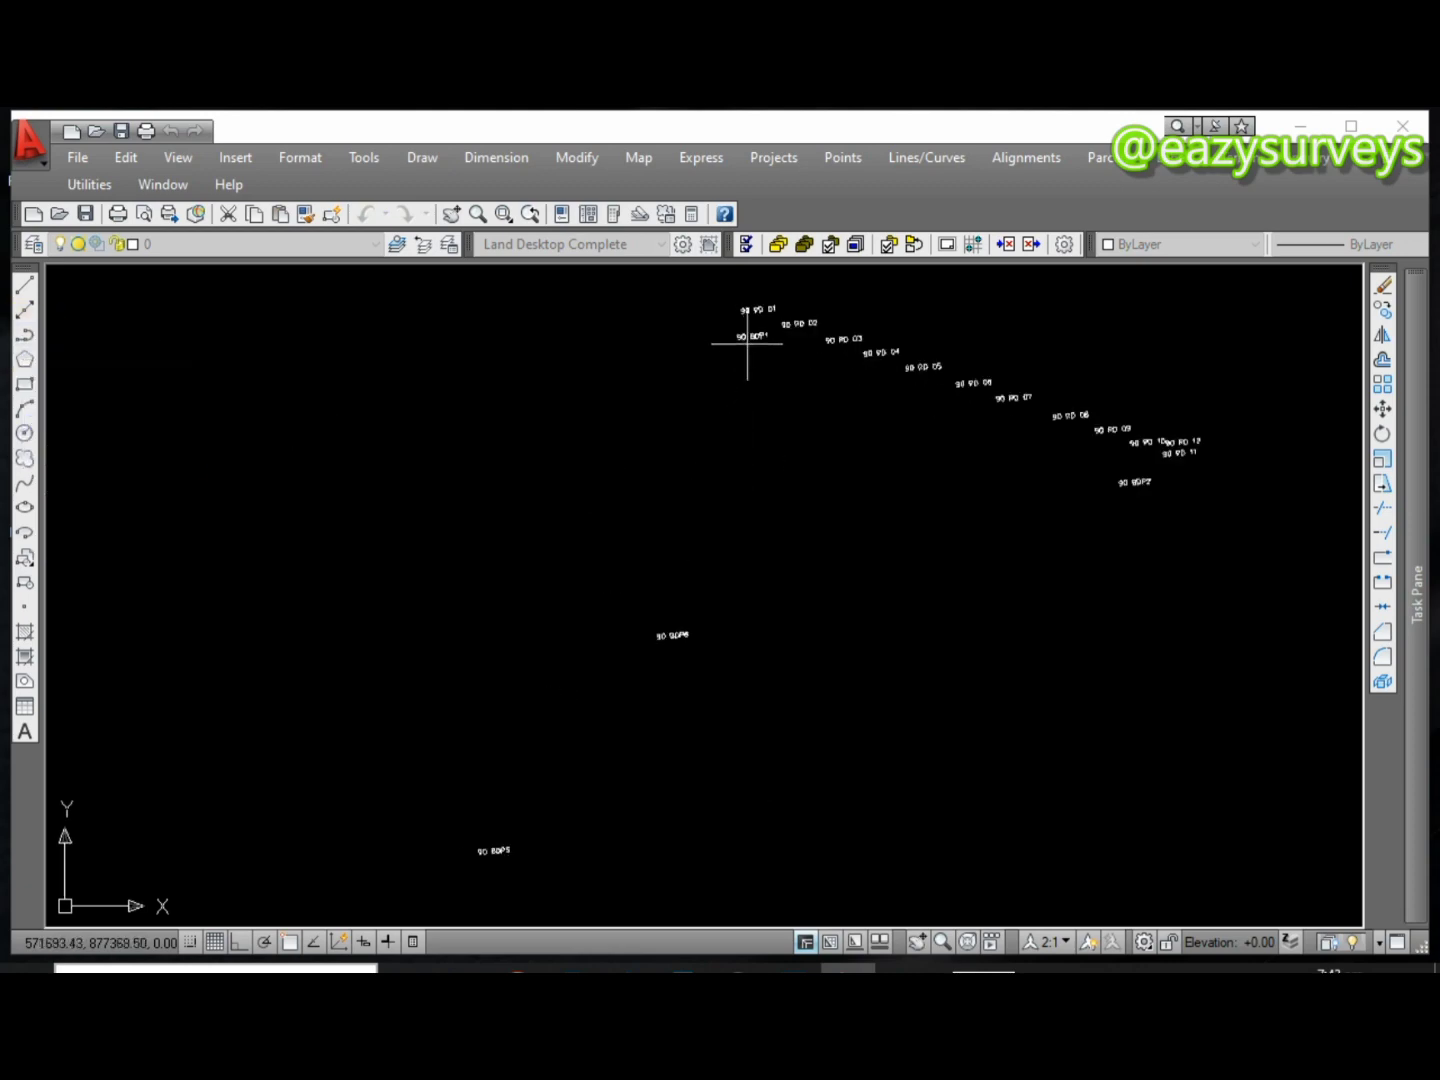
{"action": "left_click", "coordinate": [289, 940]}
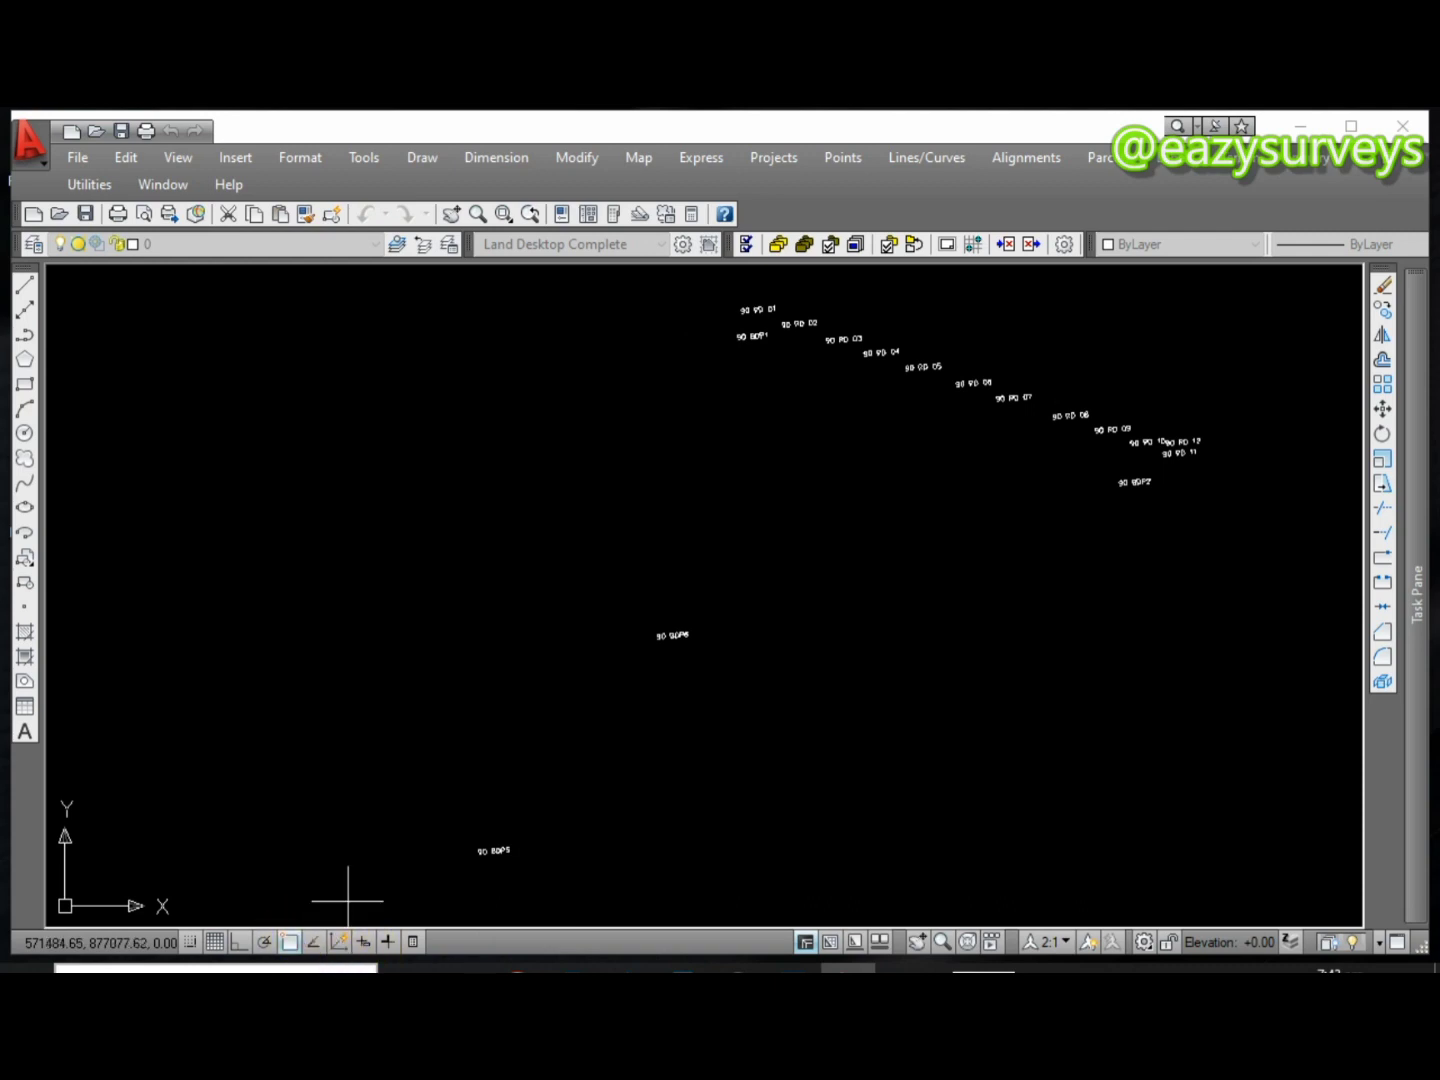
{"action": "left_click", "coordinate": [739, 337]}
{"action": "left_click", "coordinate": [1121, 483]}
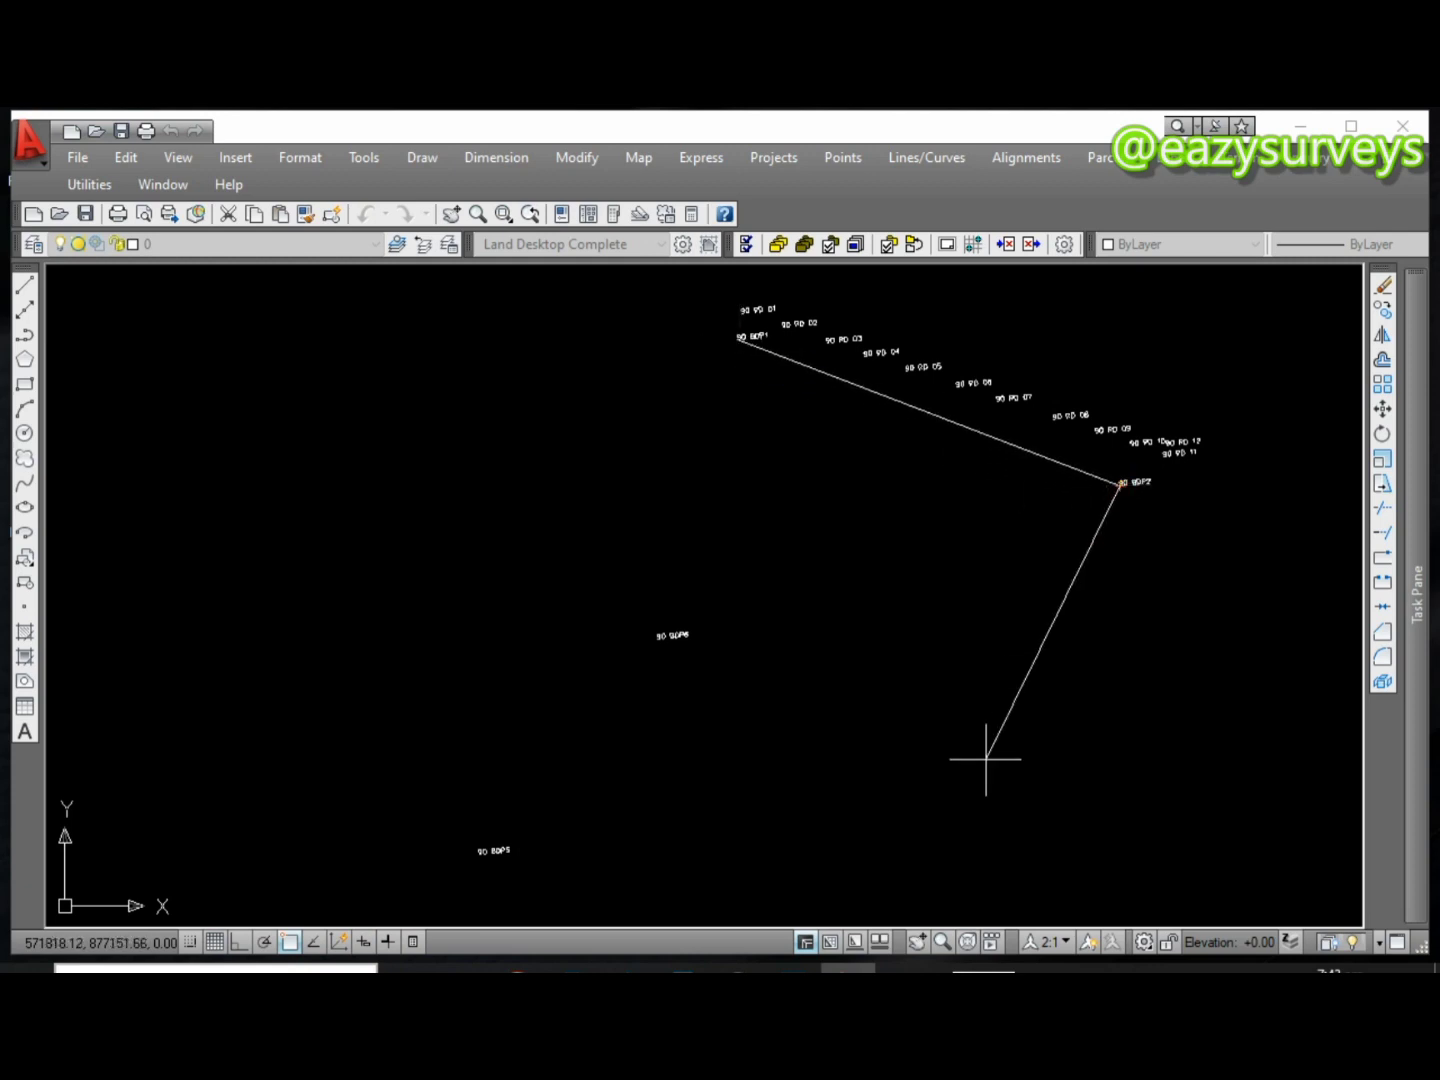
Continue the boundary polyline from BDP2 through BDP3 to BDP4
{"action": "scroll", "coordinate": [980, 755], "scroll_direction": "down", "scroll_amount": 5}
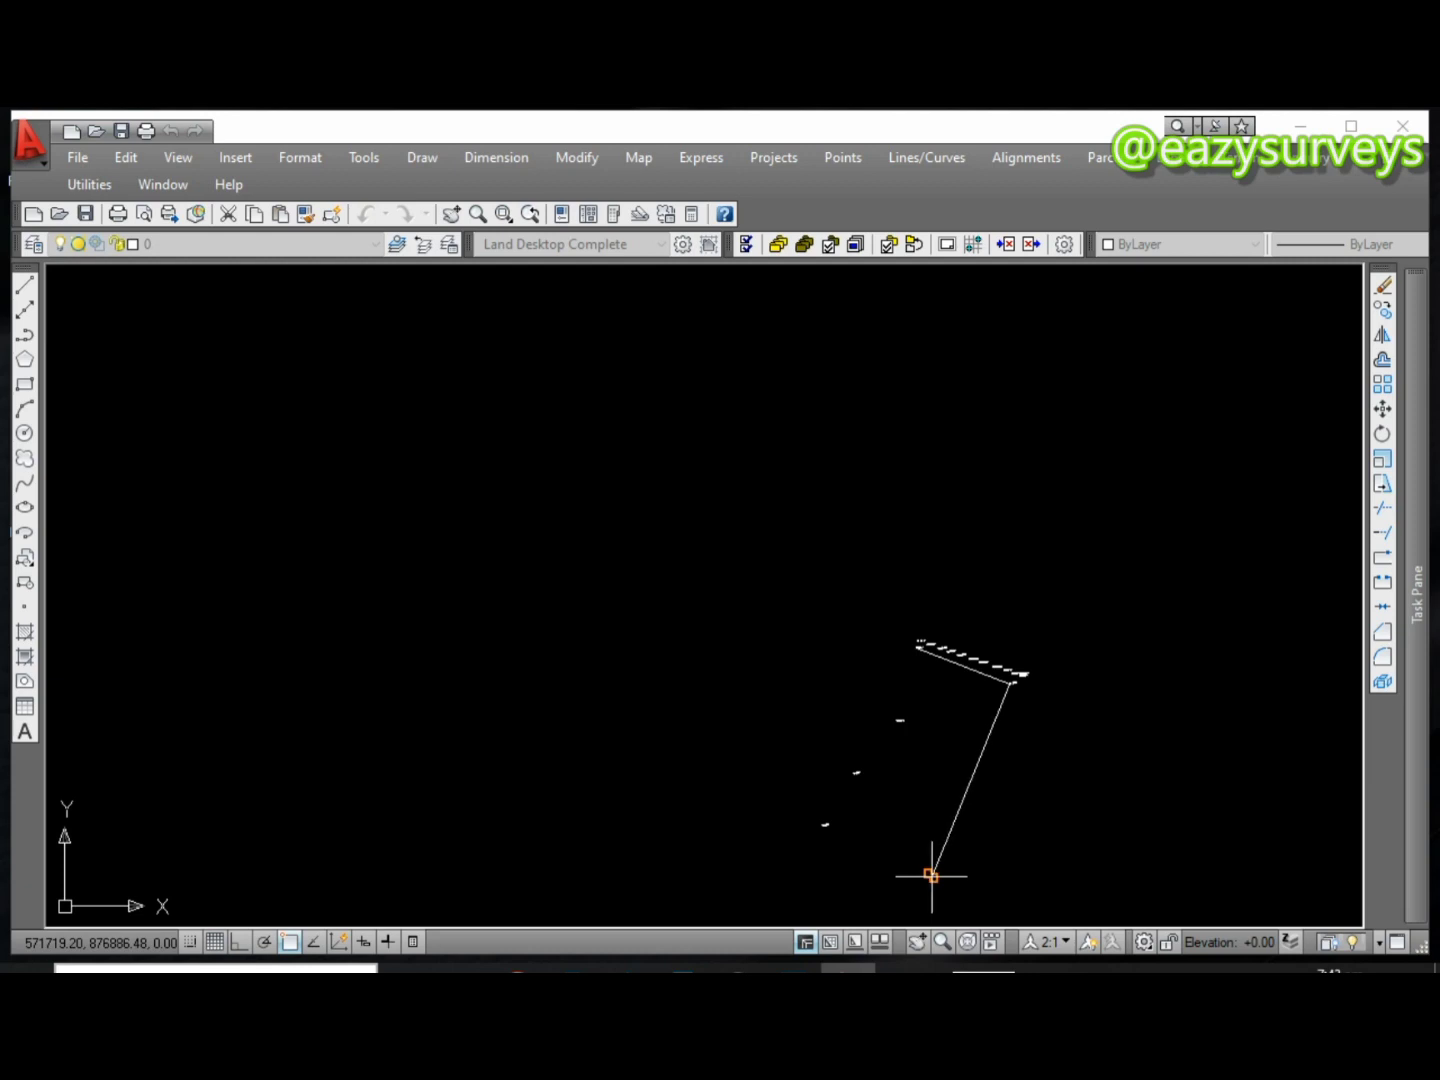
{"action": "scroll", "coordinate": [930, 878], "scroll_direction": "up", "scroll_amount": 5}
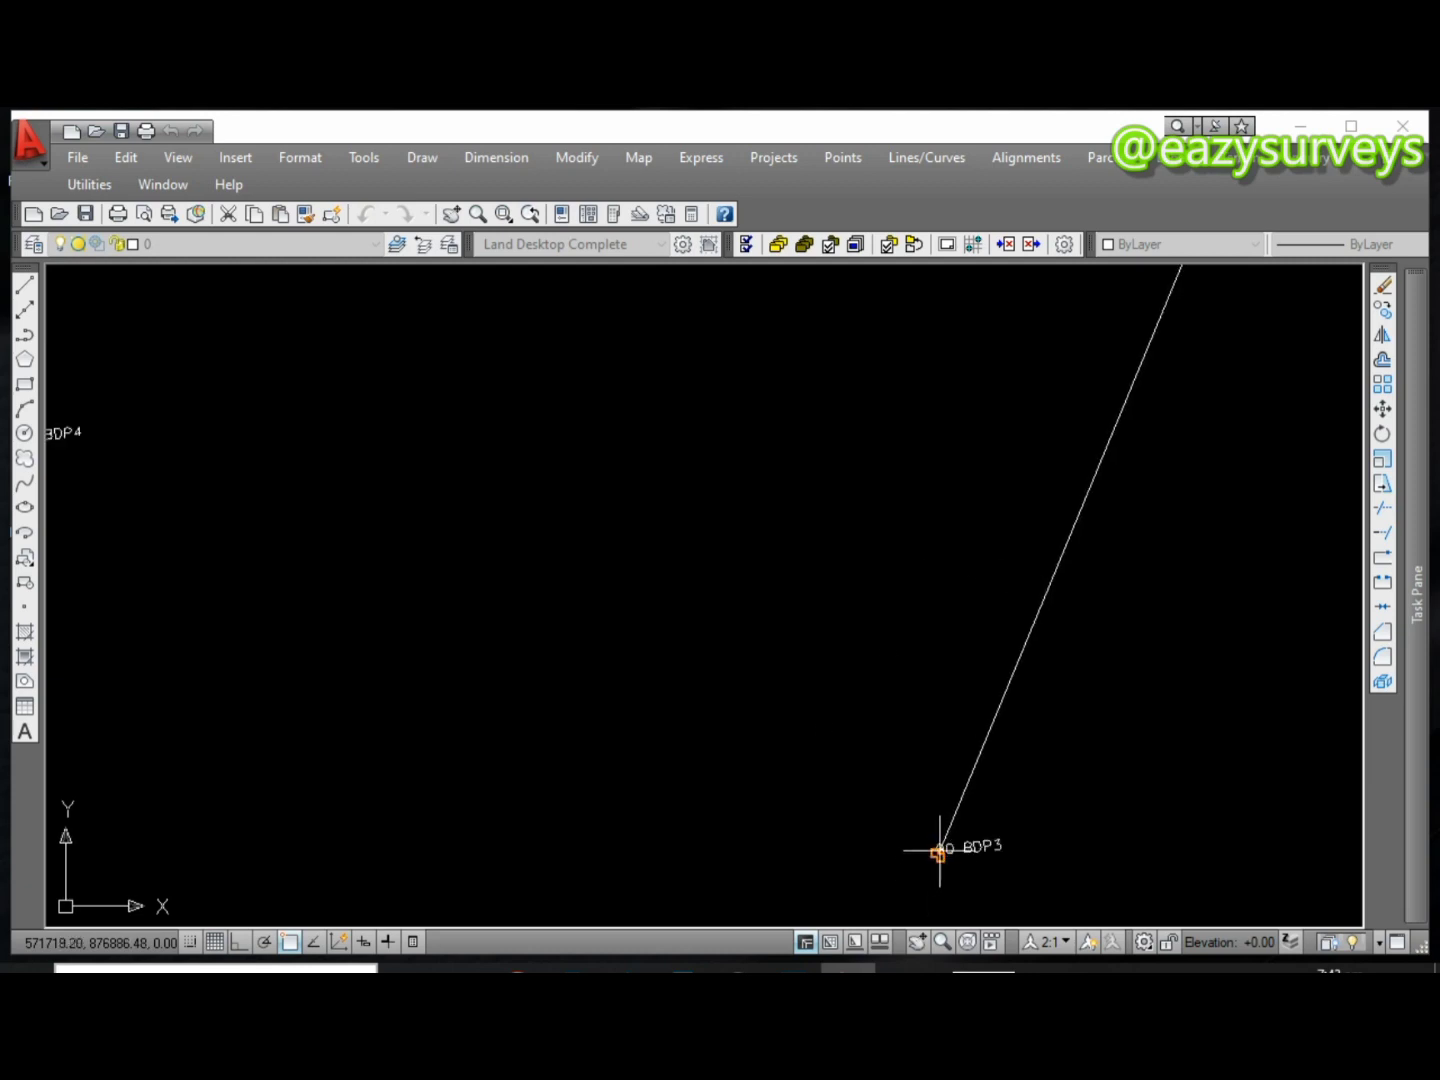
{"action": "left_click", "coordinate": [938, 854]}
{"action": "scroll", "coordinate": [939, 854], "scroll_direction": "down", "scroll_amount": 4}
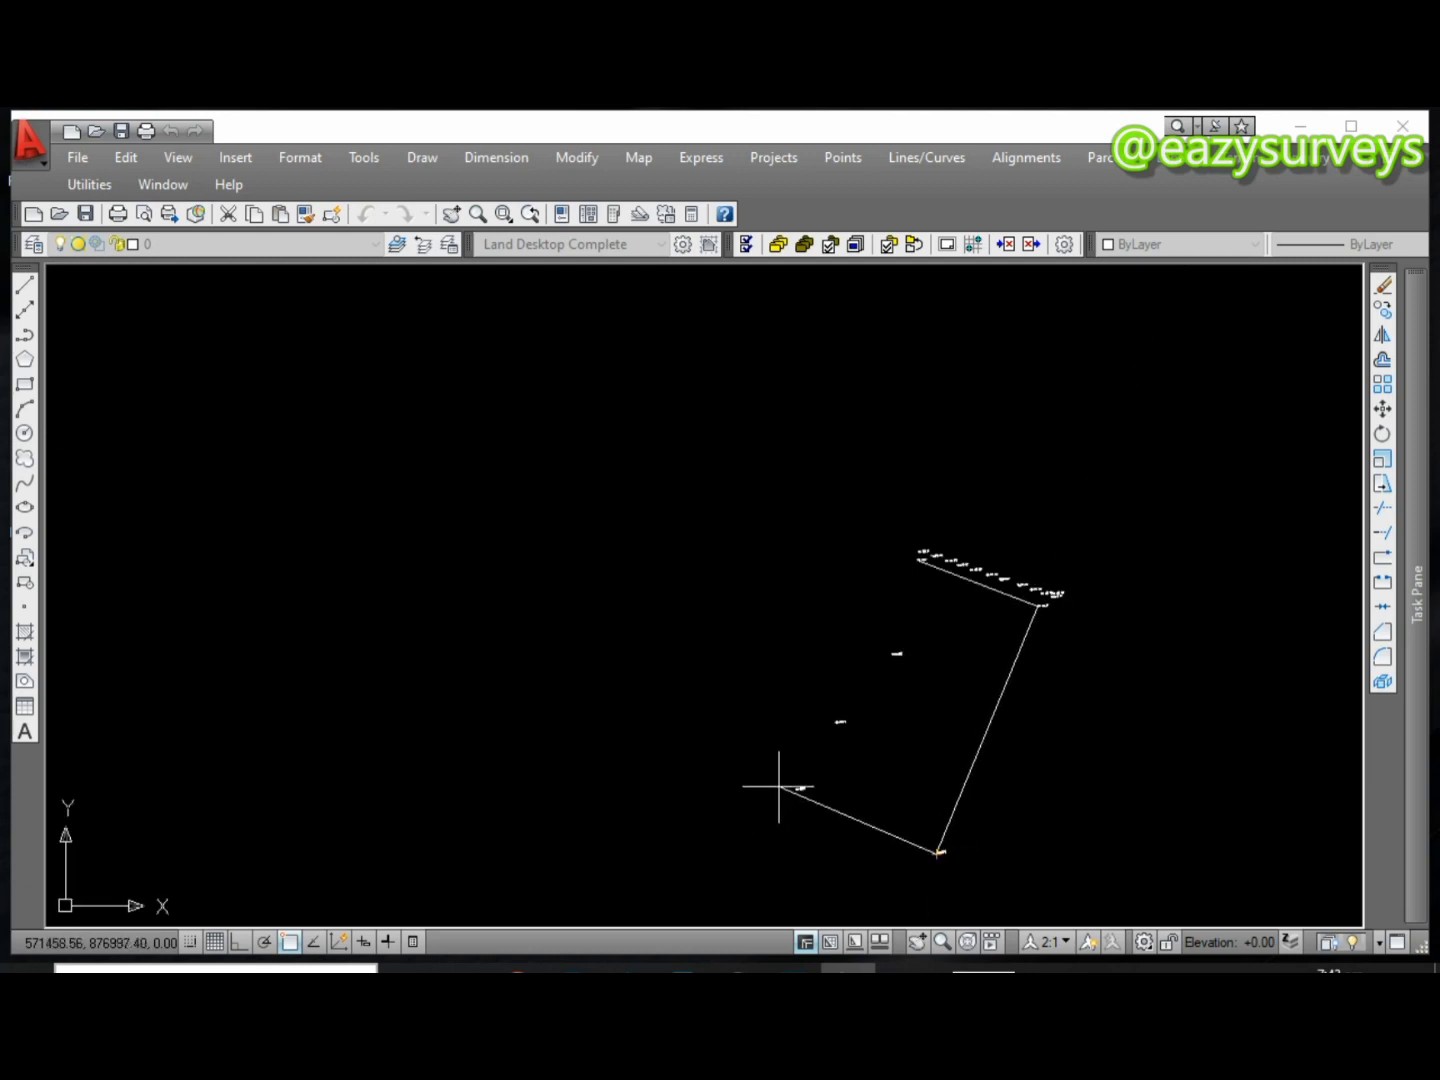
{"action": "scroll", "coordinate": [786, 797], "scroll_direction": "down", "scroll_amount": 3}
{"action": "scroll", "coordinate": [789, 797], "scroll_direction": "up", "scroll_amount": 8}
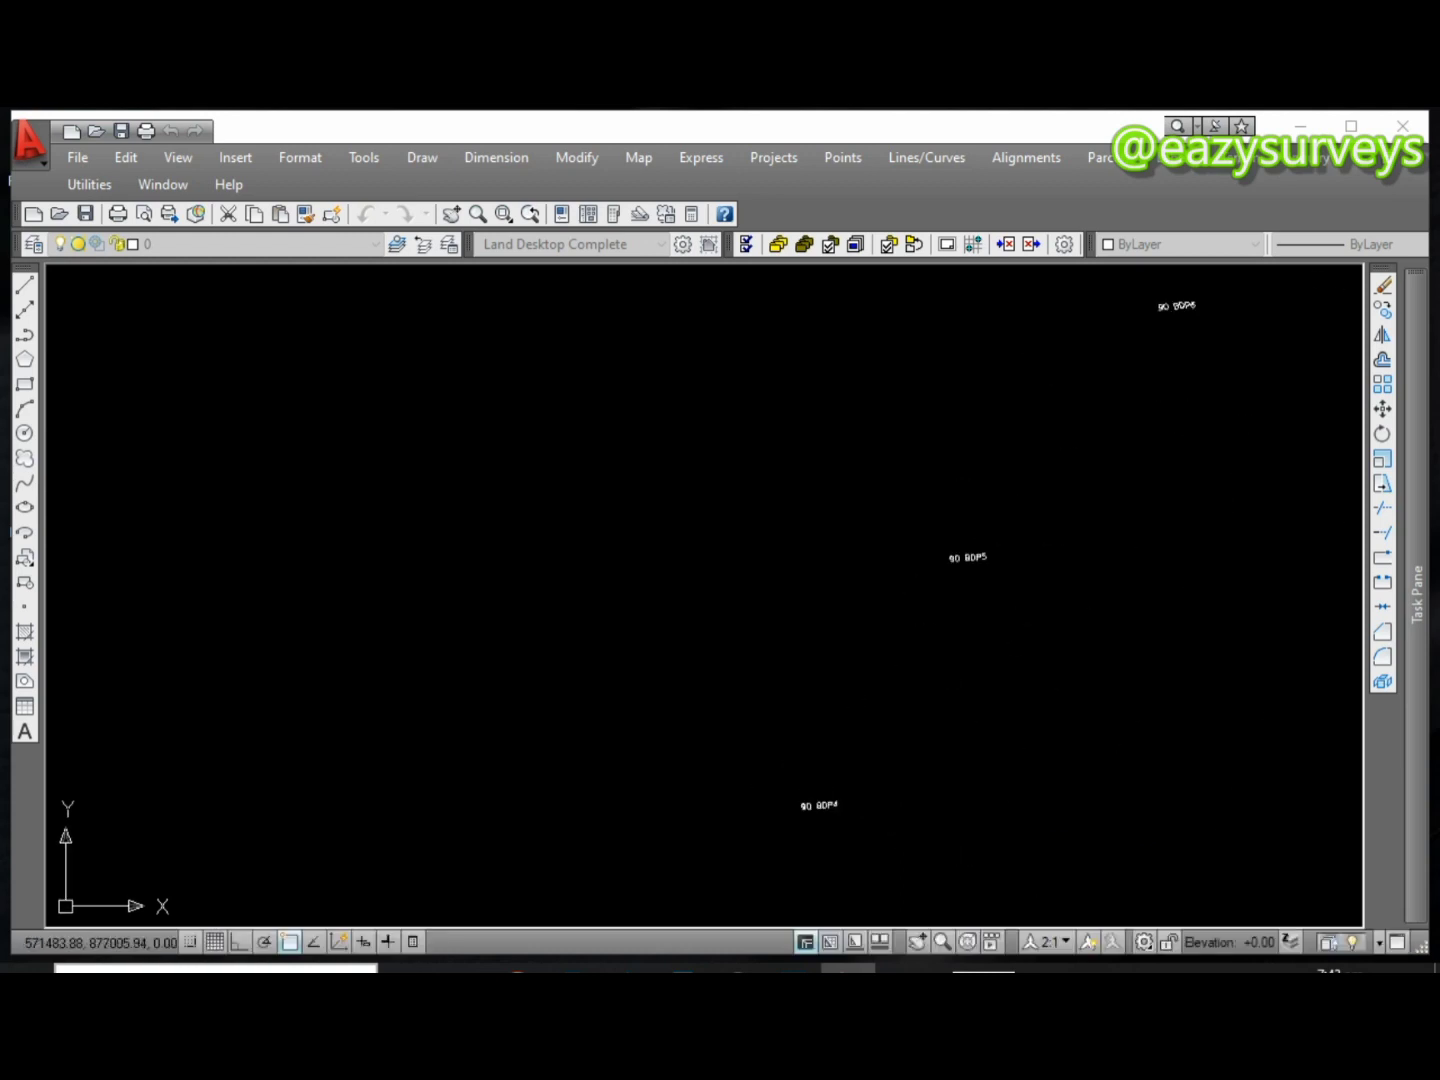
{"action": "left_click", "coordinate": [798, 855]}
Extend the boundary polyline from BDP4 through BDP5 to BDP6
{"action": "scroll", "coordinate": [1070, 401], "scroll_direction": "down", "scroll_amount": 6}
{"action": "scroll", "coordinate": [1068, 400], "scroll_direction": "down", "scroll_amount": 2}
{"action": "scroll", "coordinate": [1090, 402], "scroll_direction": "up", "scroll_amount": 10}
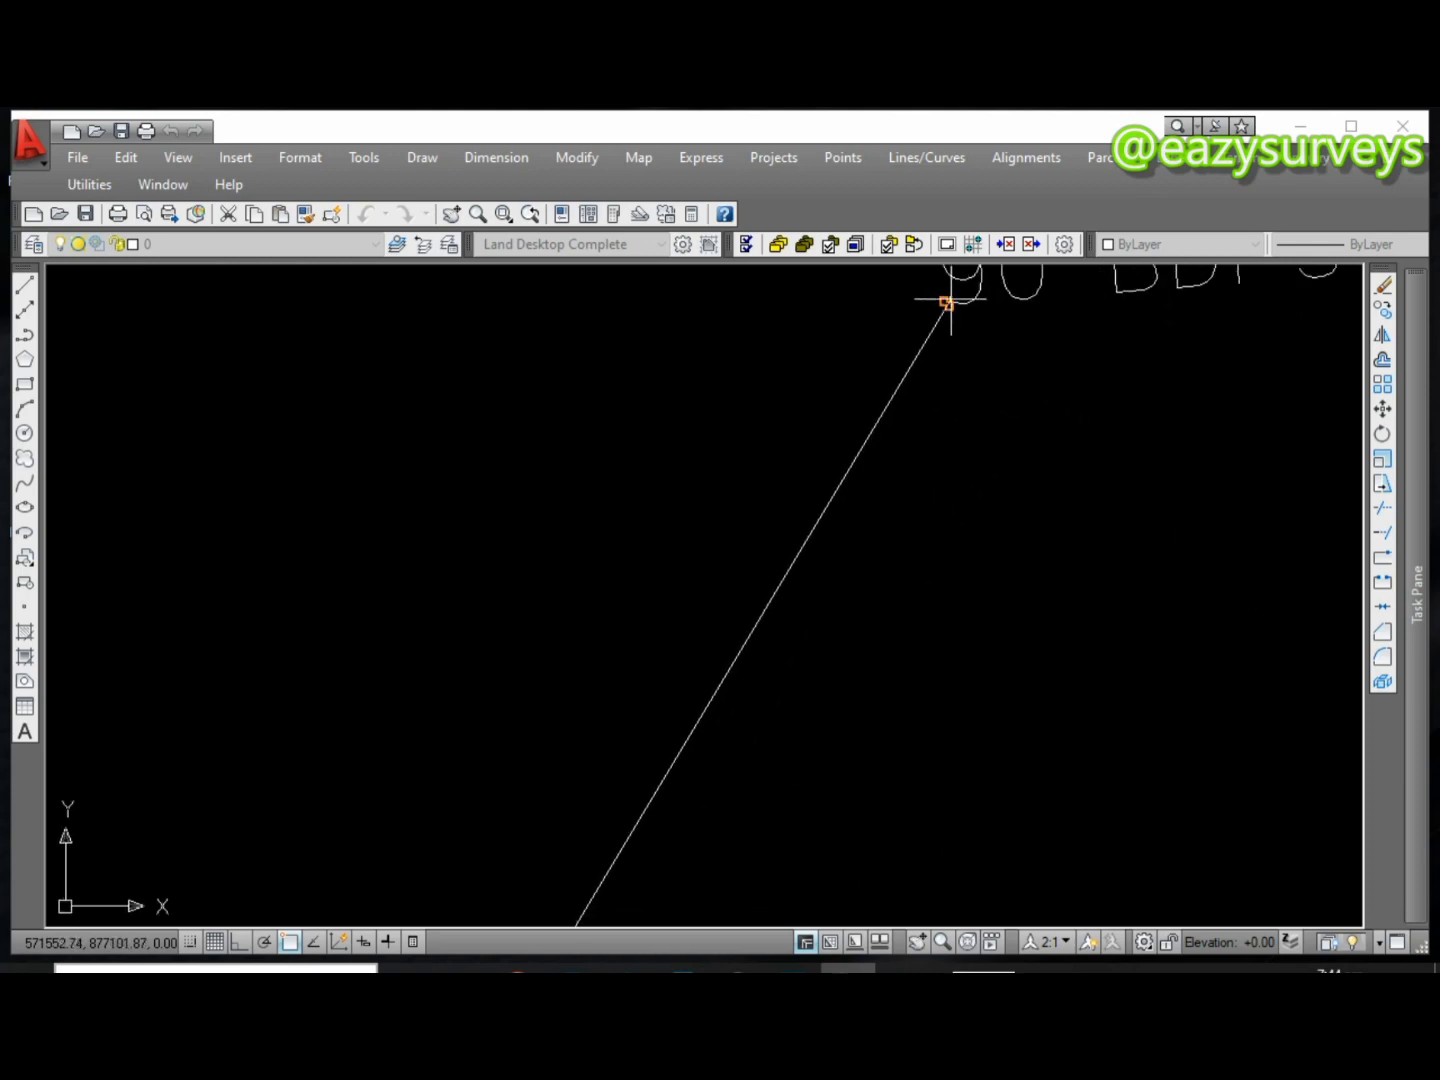
{"action": "left_click", "coordinate": [946, 304]}
{"action": "scroll", "coordinate": [948, 303], "scroll_direction": "down", "scroll_amount": 10}
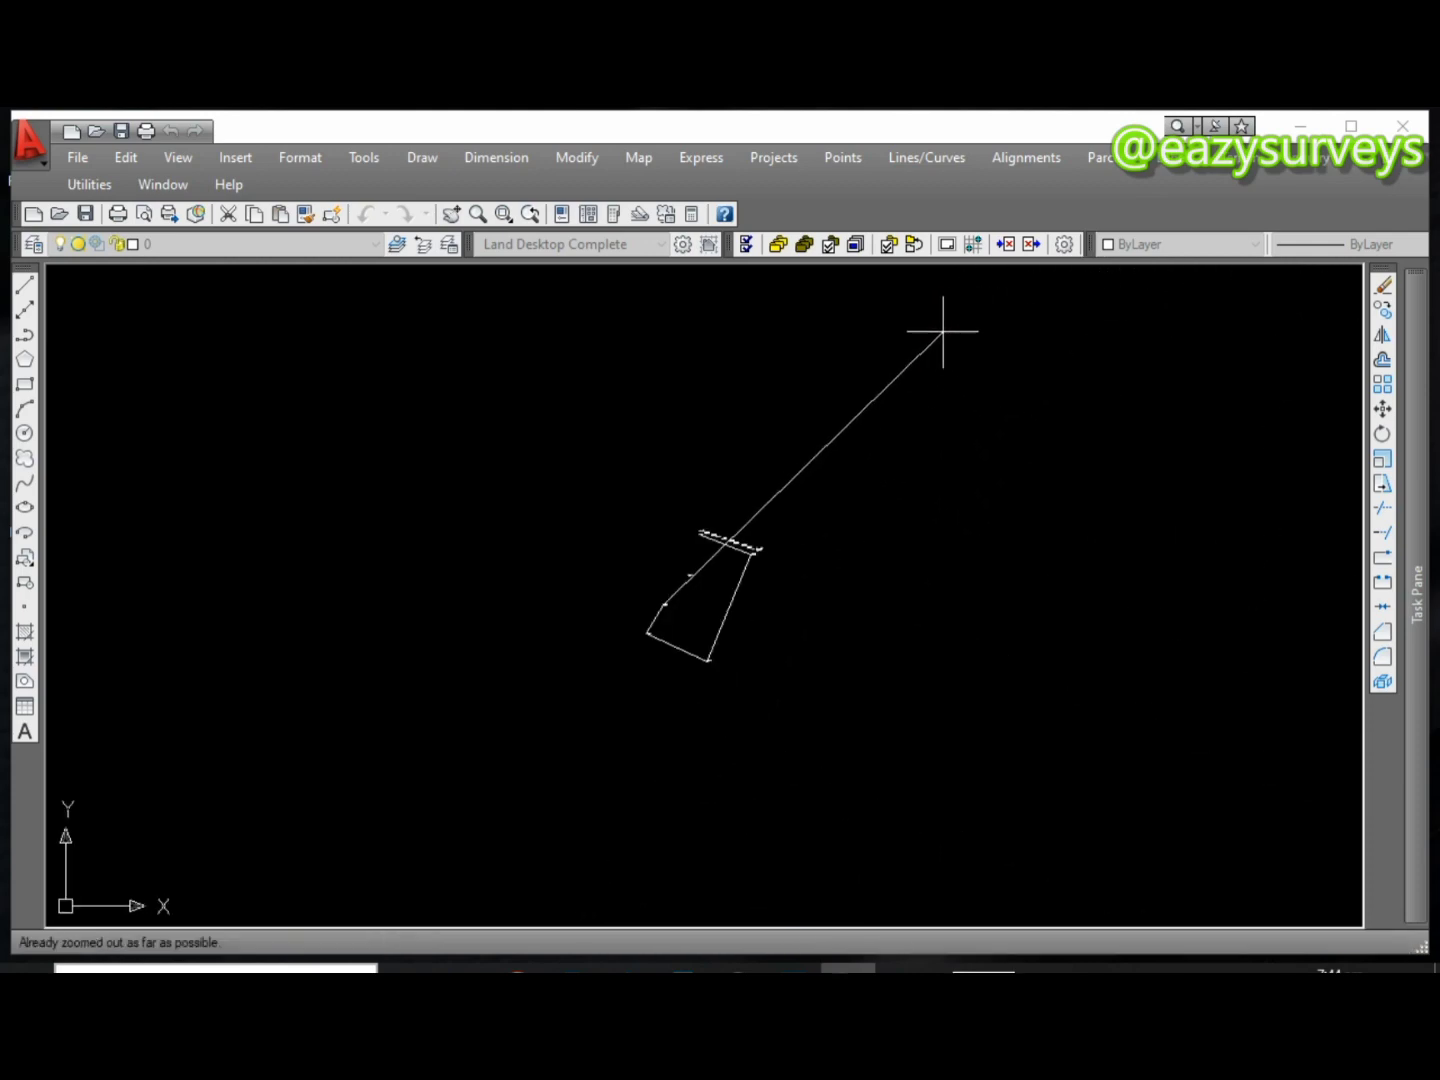
{"action": "scroll", "coordinate": [690, 573], "scroll_direction": "up", "scroll_amount": 3}
{"action": "scroll", "coordinate": [659, 561], "scroll_direction": "up", "scroll_amount": 4}
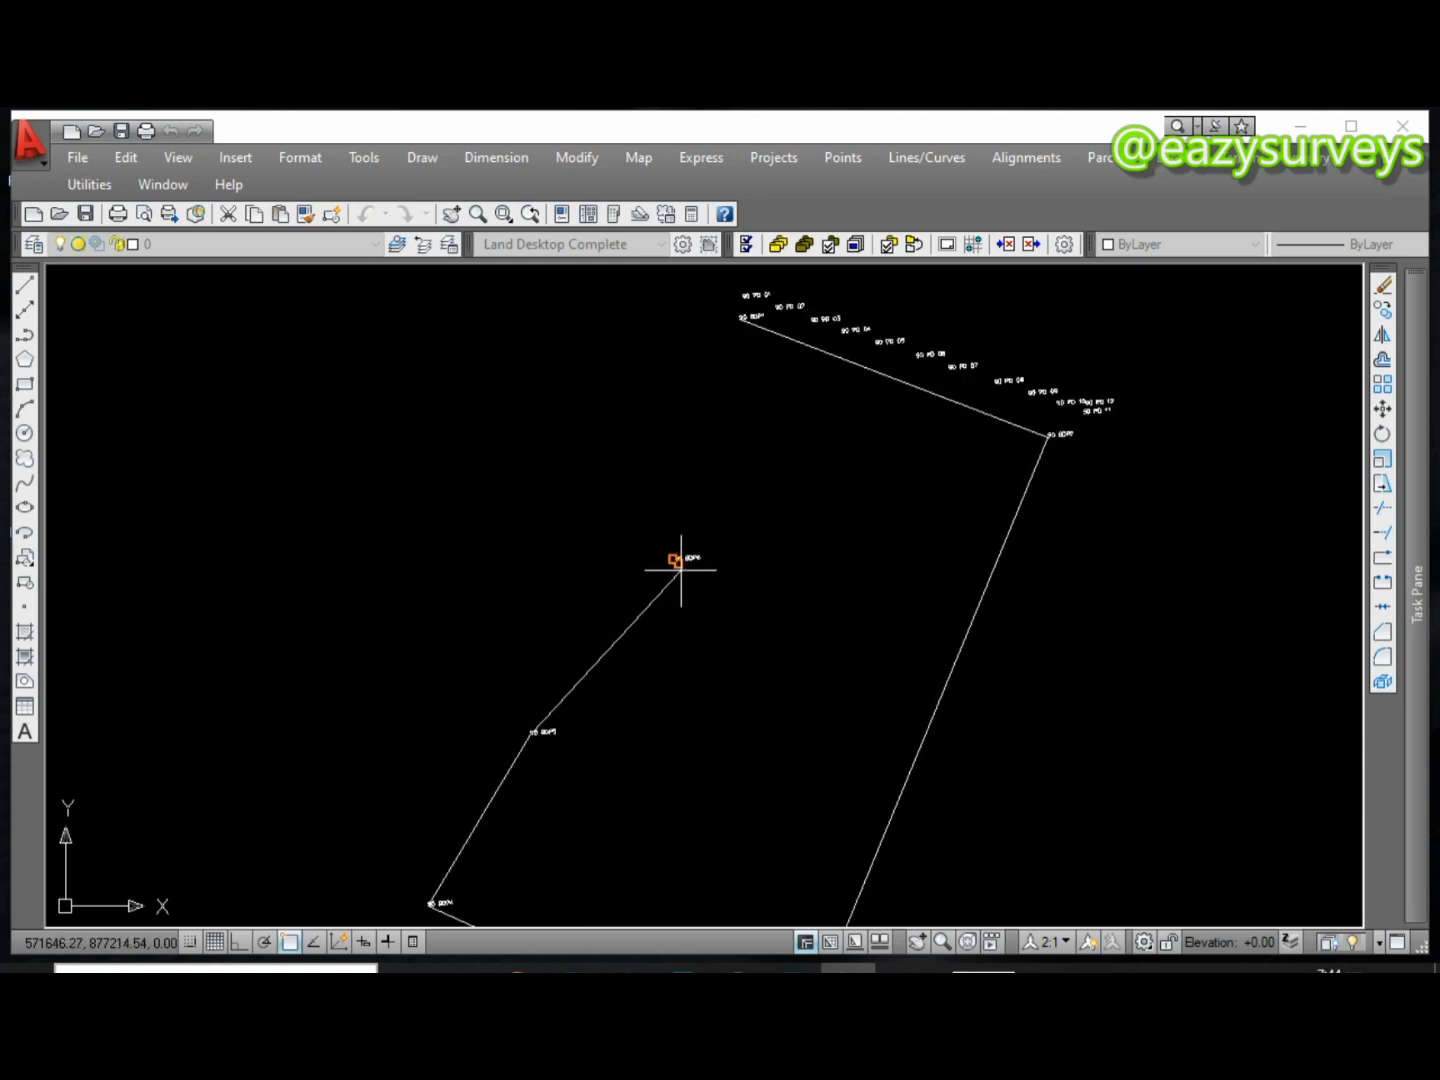
{"action": "left_click", "coordinate": [673, 557]}
Close the boundary polyline from BDP6 back to the endpoint at BDP1 and end it
{"action": "scroll", "coordinate": [733, 482], "scroll_direction": "down", "scroll_amount": 5}
{"action": "scroll", "coordinate": [756, 399], "scroll_direction": "up", "scroll_amount": 3}
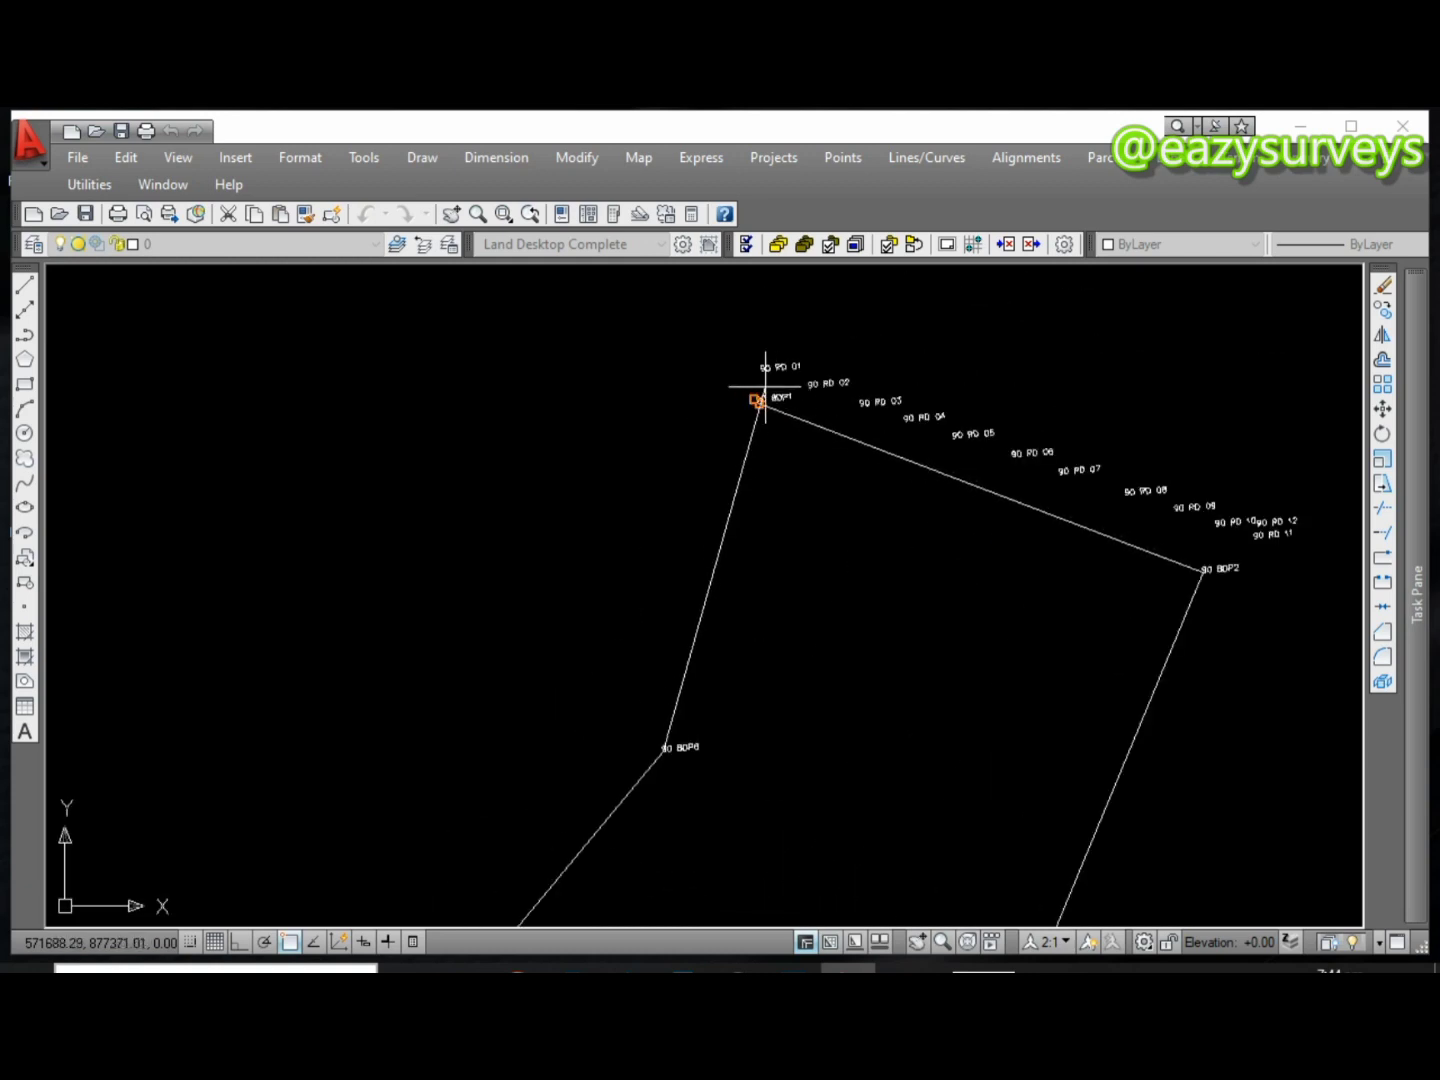
{"action": "scroll", "coordinate": [741, 405], "scroll_direction": "up", "scroll_amount": 3}
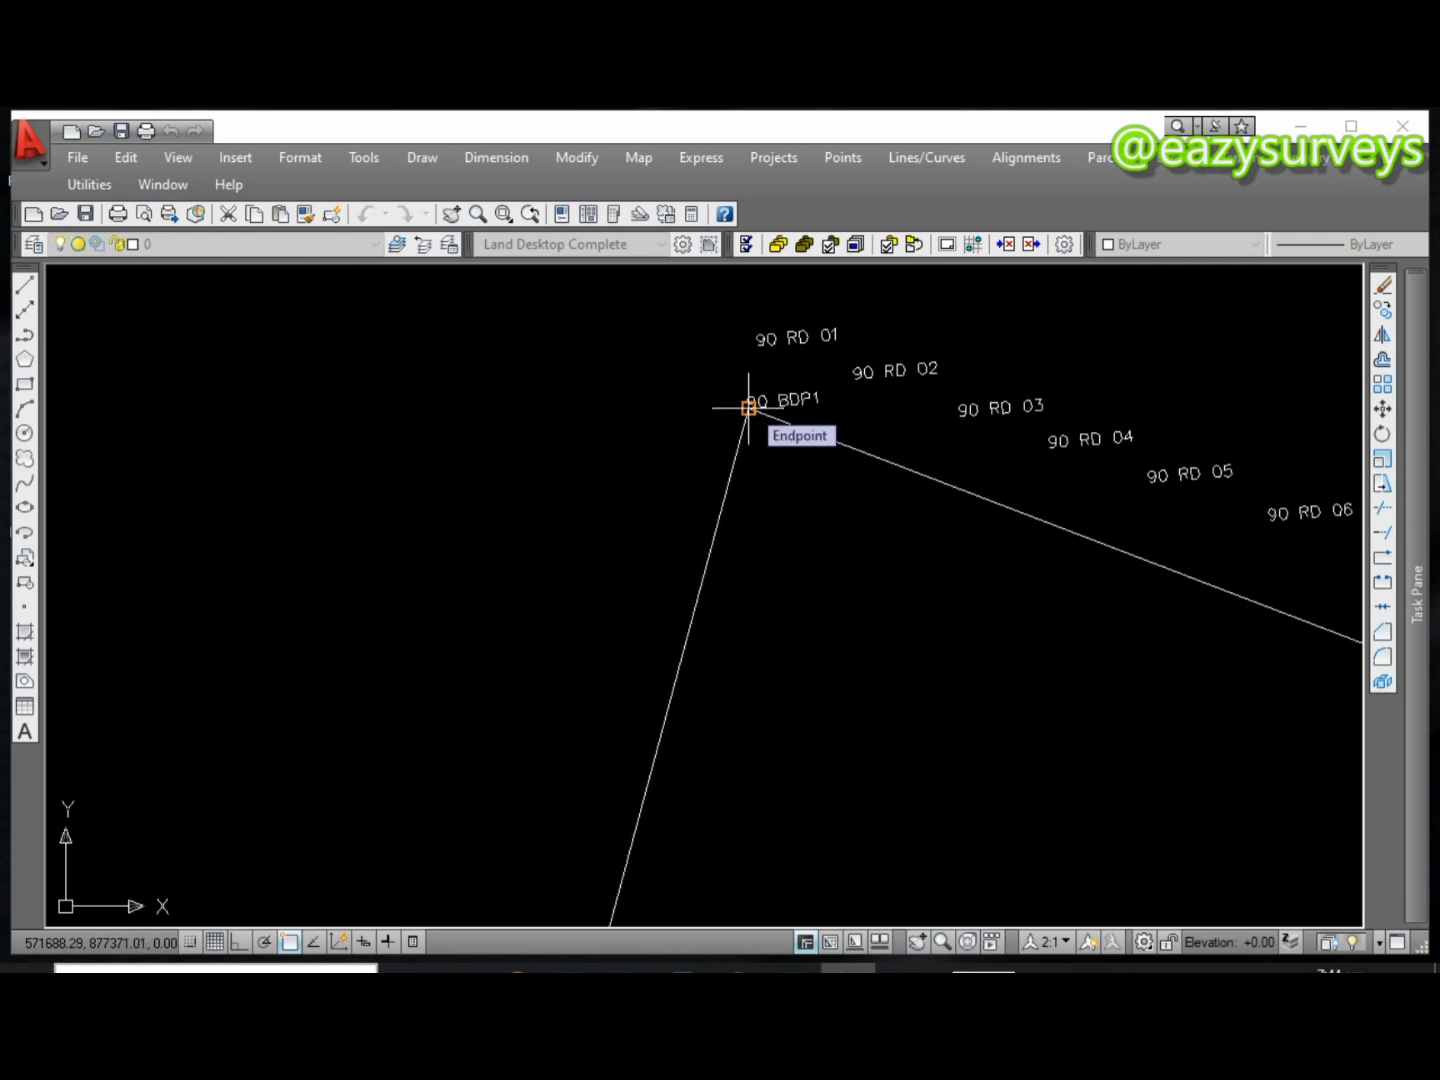
{"action": "left_click", "coordinate": [749, 408]}
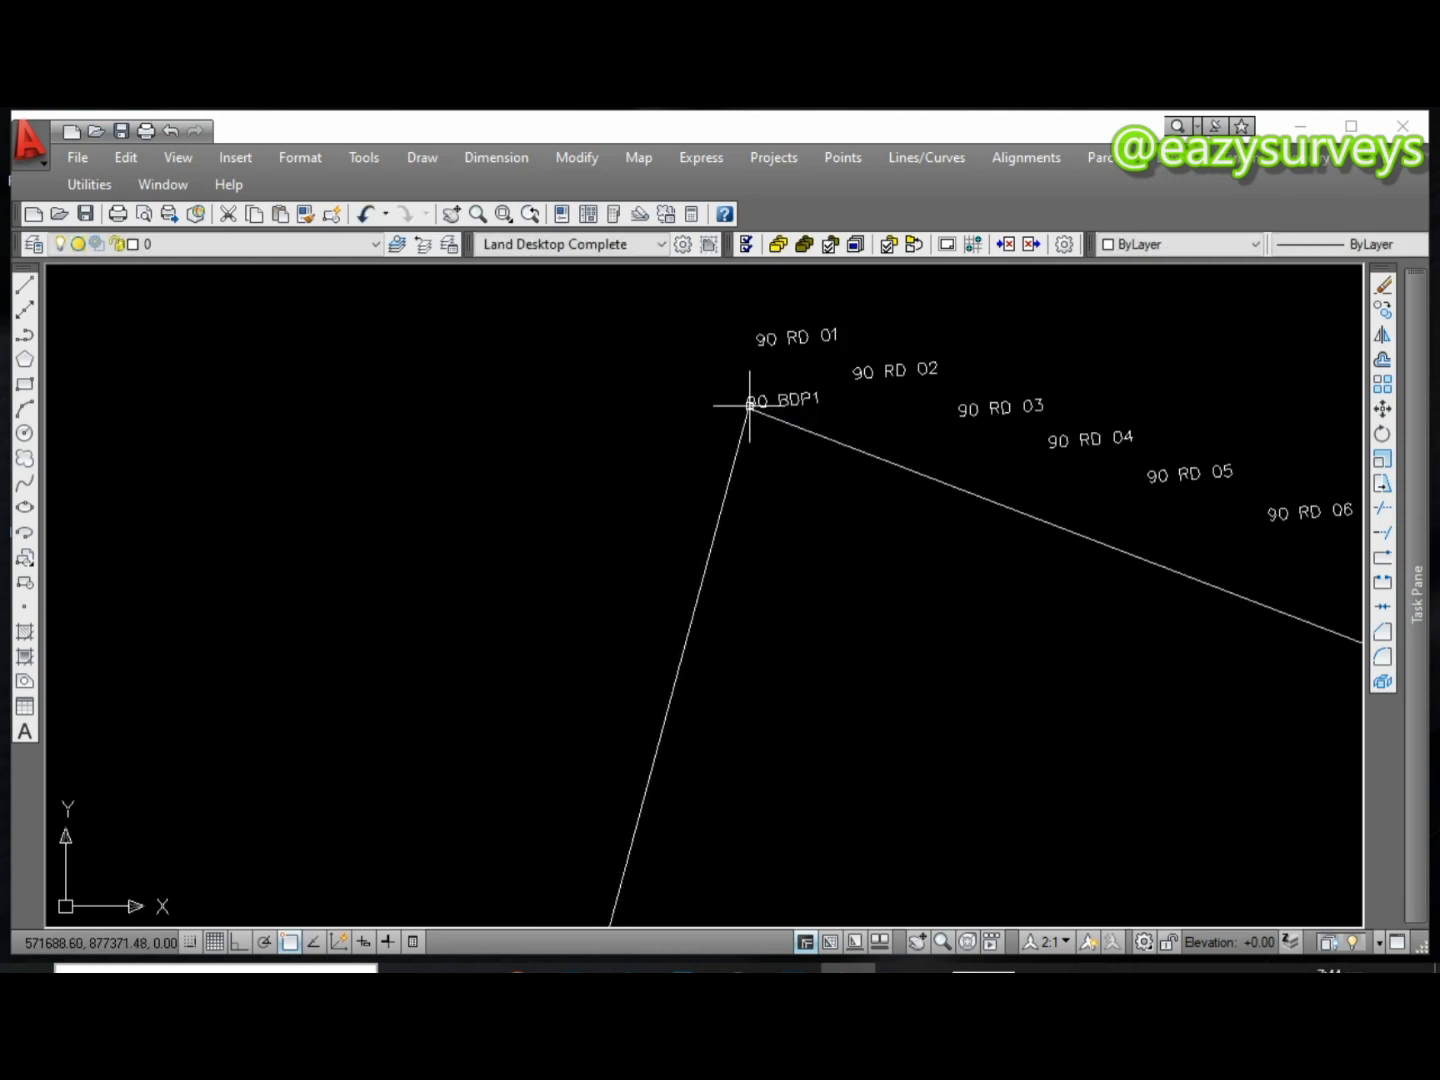
Delete the road point labels RD 01 to RD 12 above the BDP1–BDP2 line, keeping the boundary and its labels
{"action": "scroll", "coordinate": [749, 407], "scroll_direction": "down", "scroll_amount": 5}
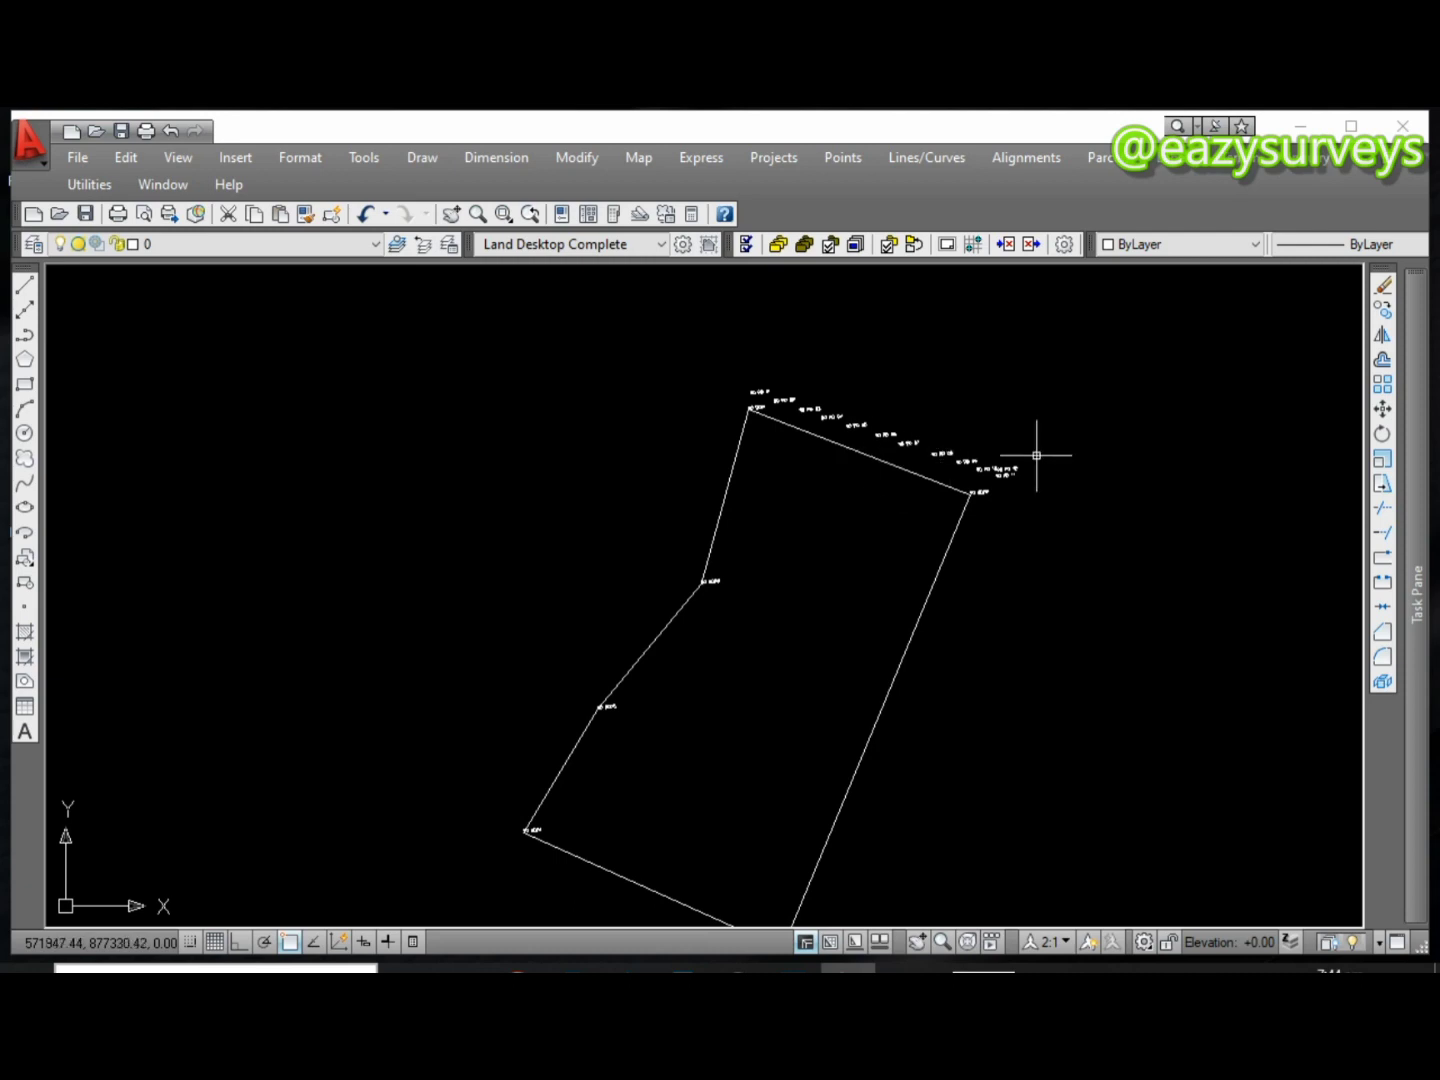
{"action": "left_click", "coordinate": [1051, 481]}
{"action": "left_click", "coordinate": [966, 402]}
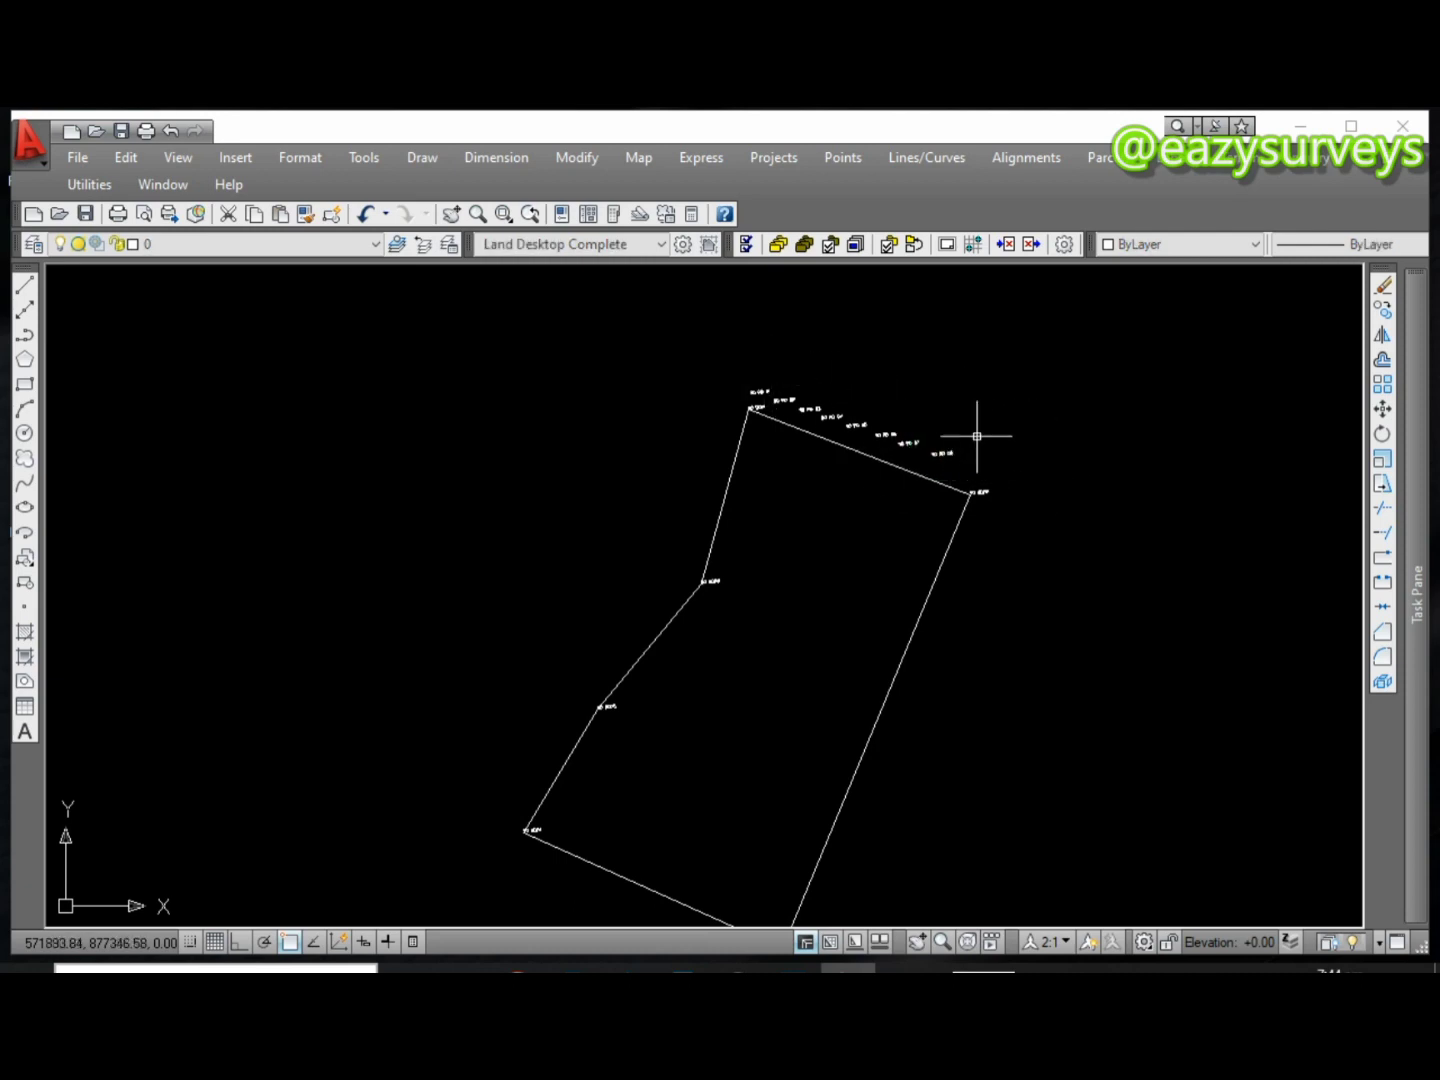
{"action": "left_click", "coordinate": [968, 469]}
{"action": "left_click", "coordinate": [880, 406]}
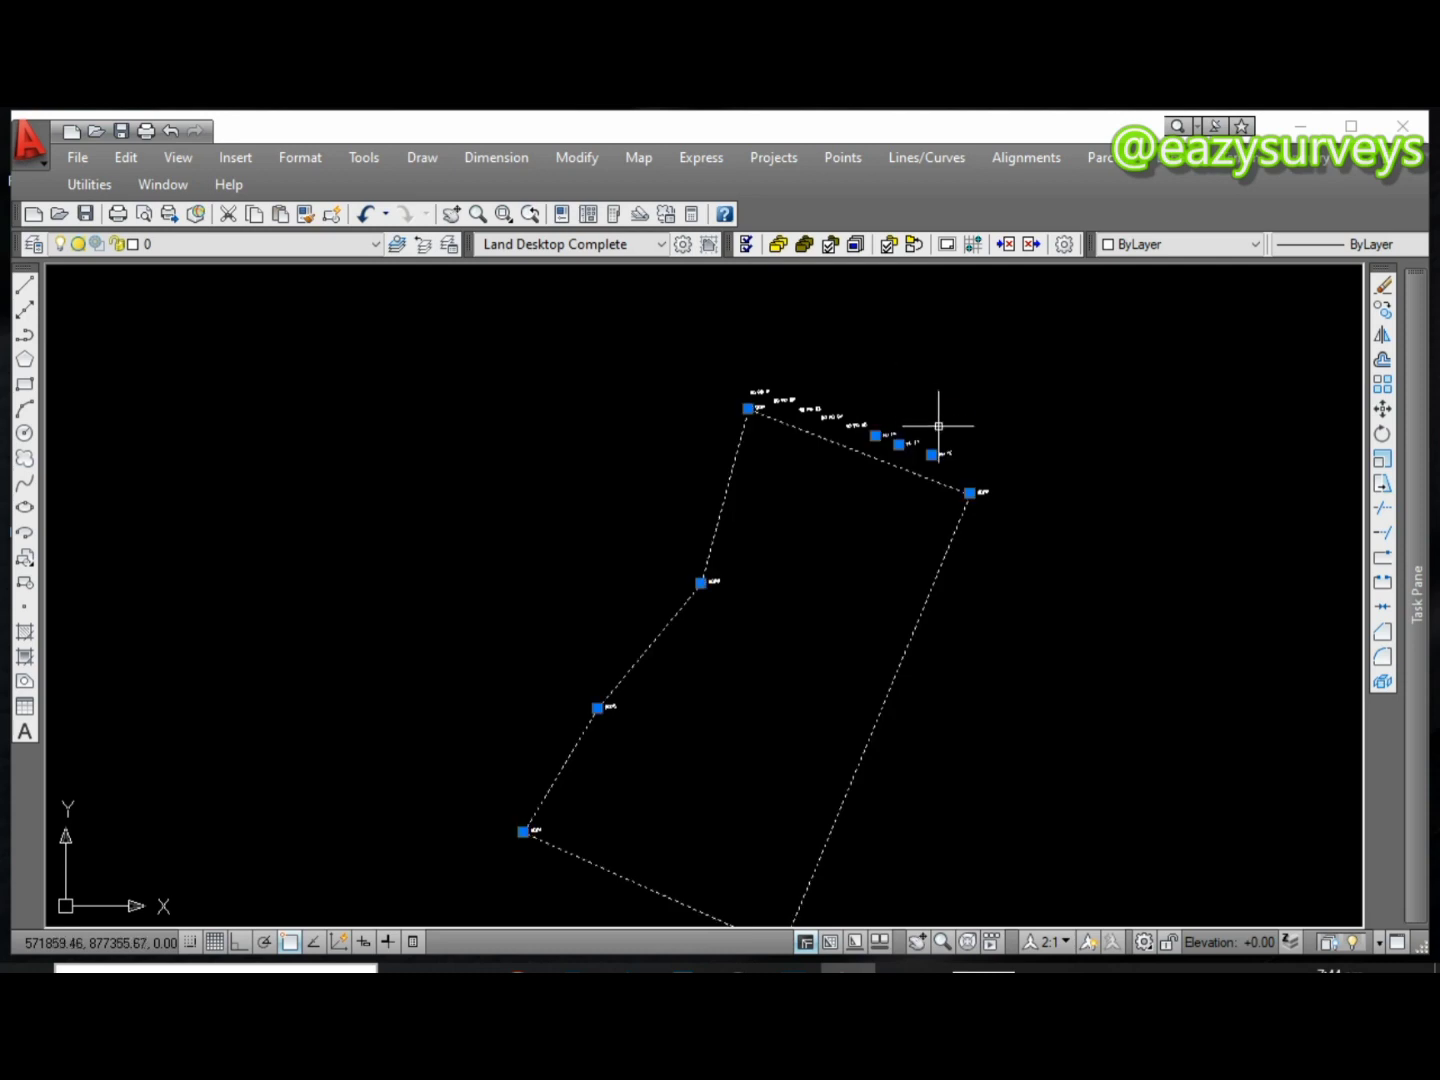
{"action": "key", "text": "Escape"}
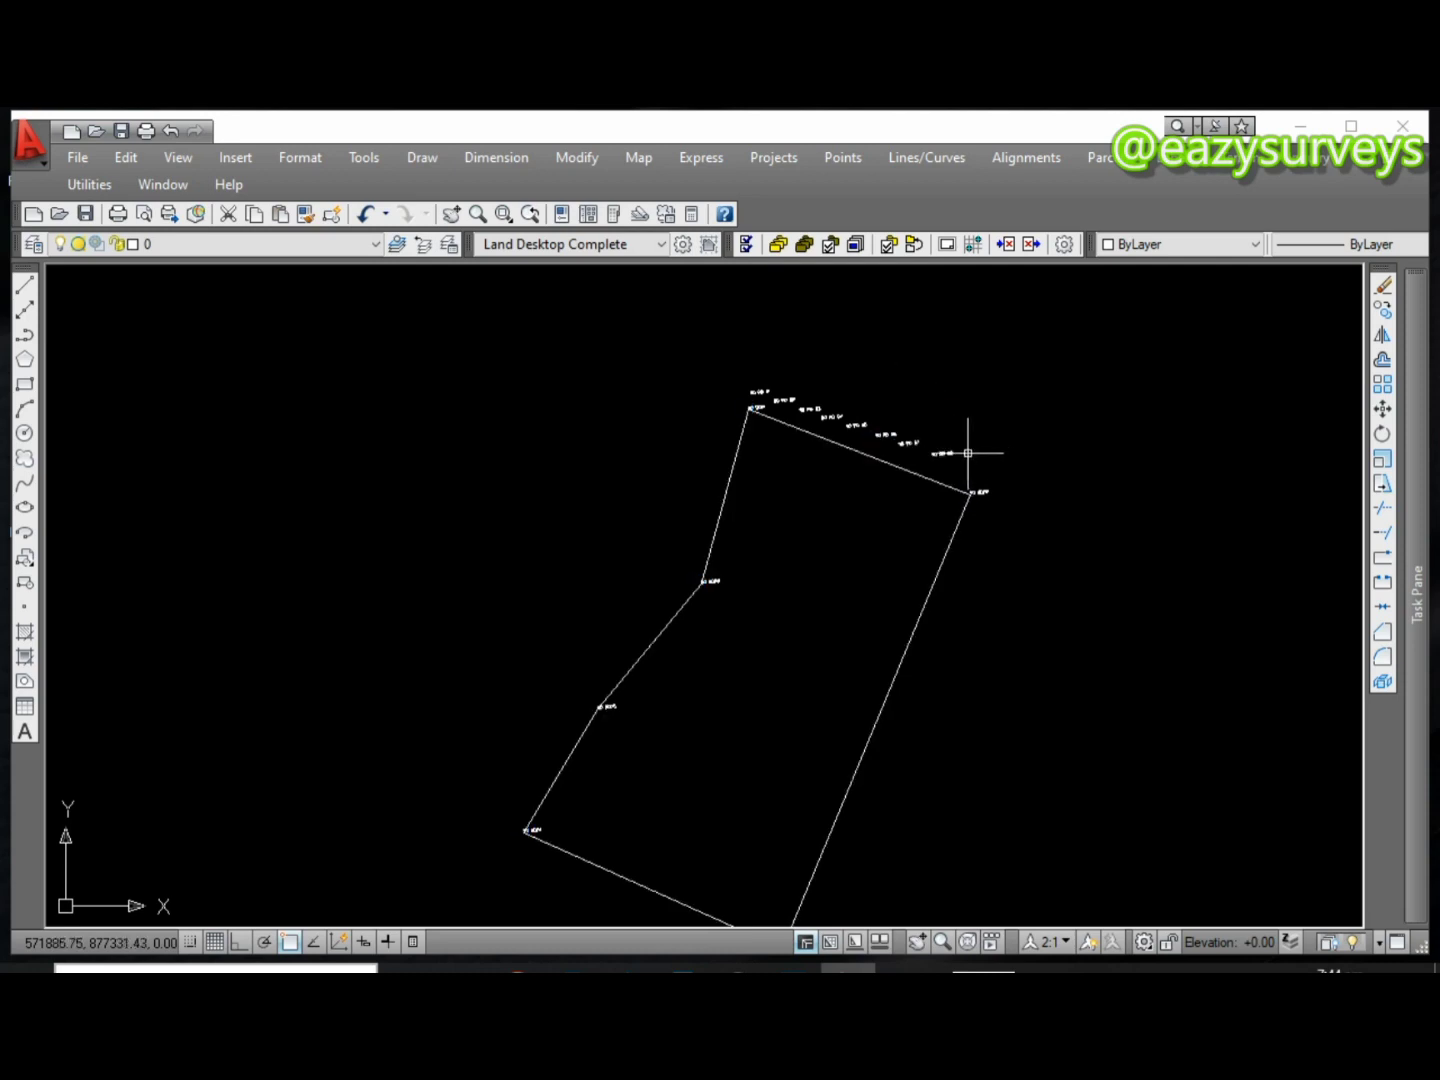
{"action": "middle_click", "coordinate": [752, 491]}
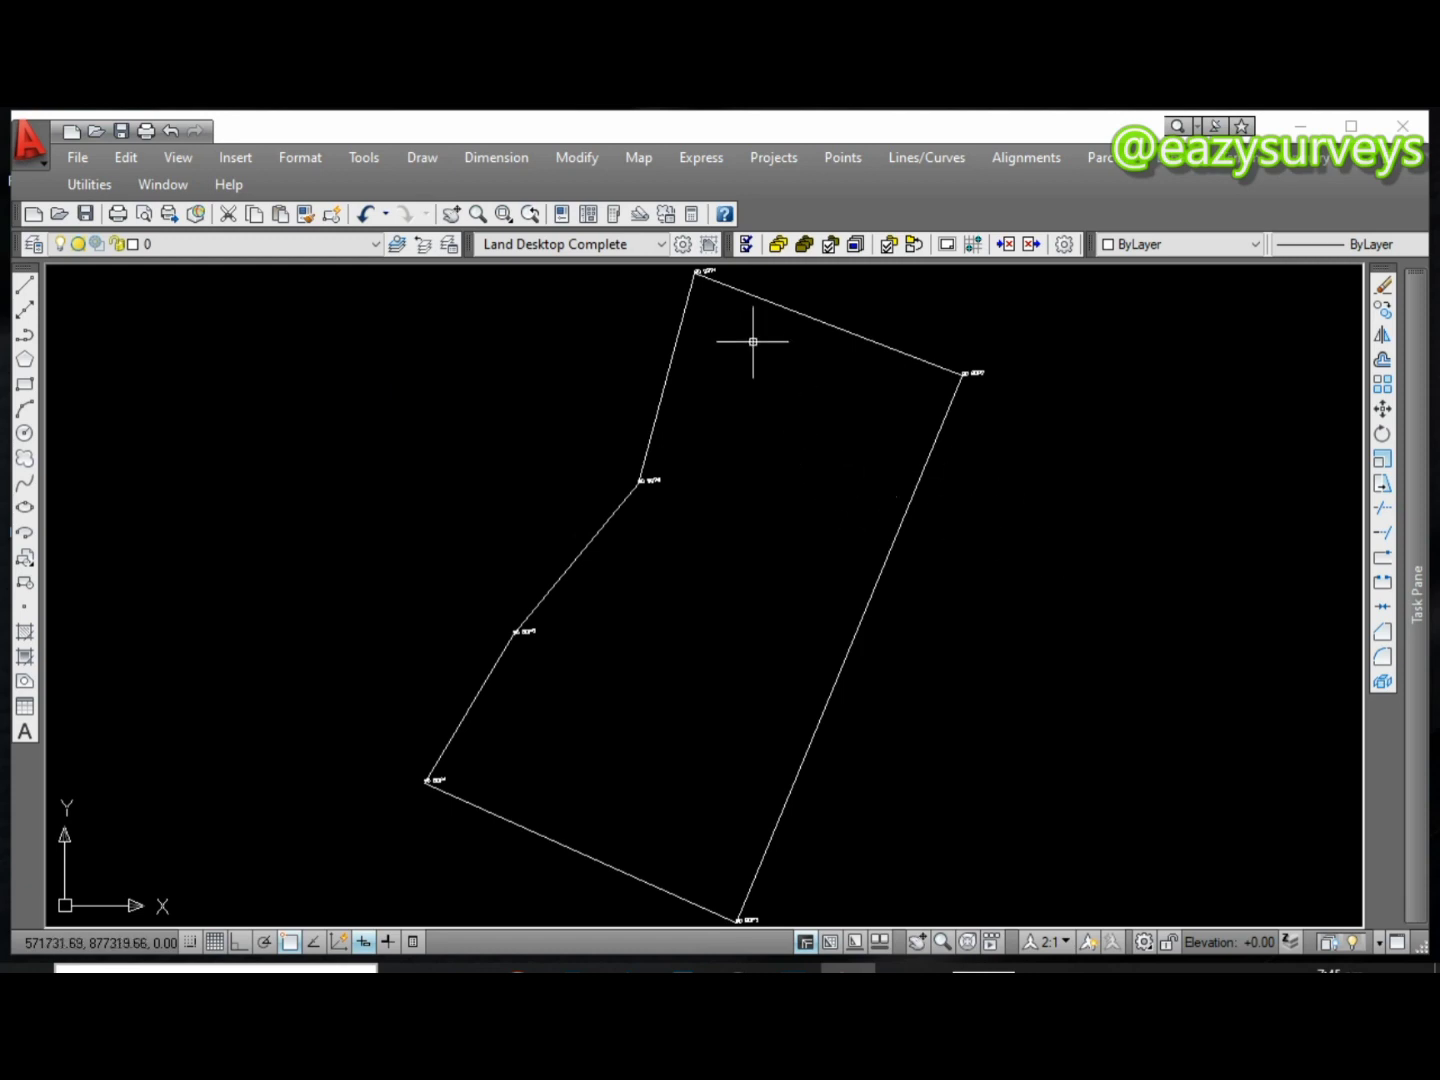
Open the label styles for editing and choose the line label style "direction above, distance below"
{"action": "middle_click_drag", "start_coordinate": [746, 334], "coordinate": [775, 379]}
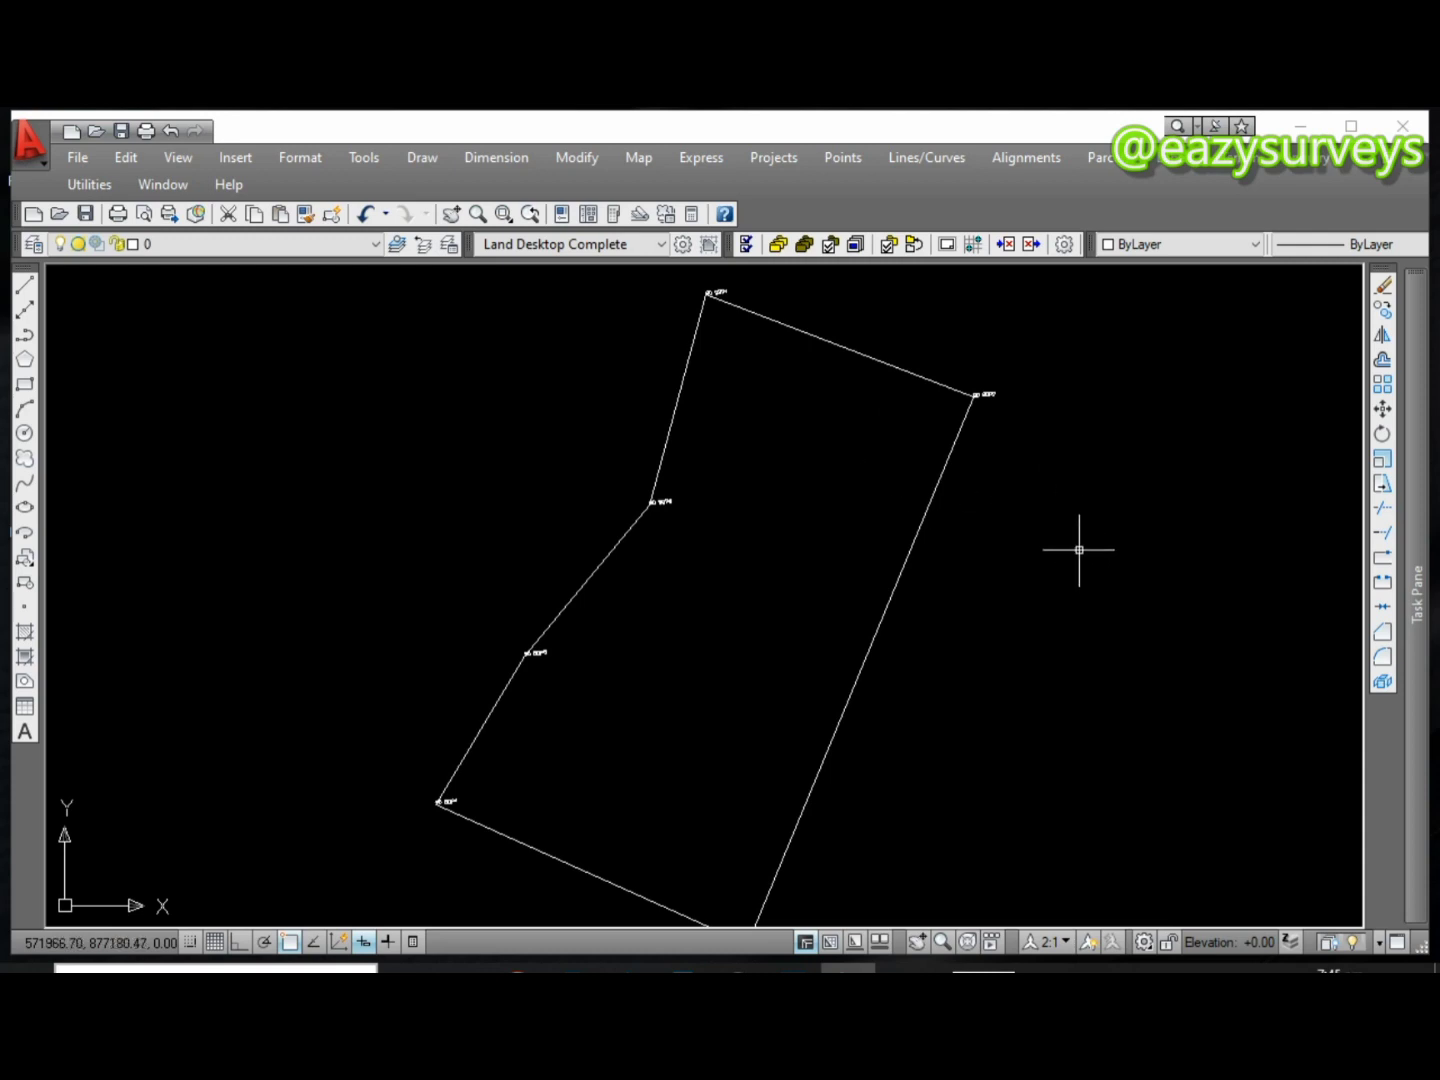
{"action": "left_click", "coordinate": [1167, 158]}
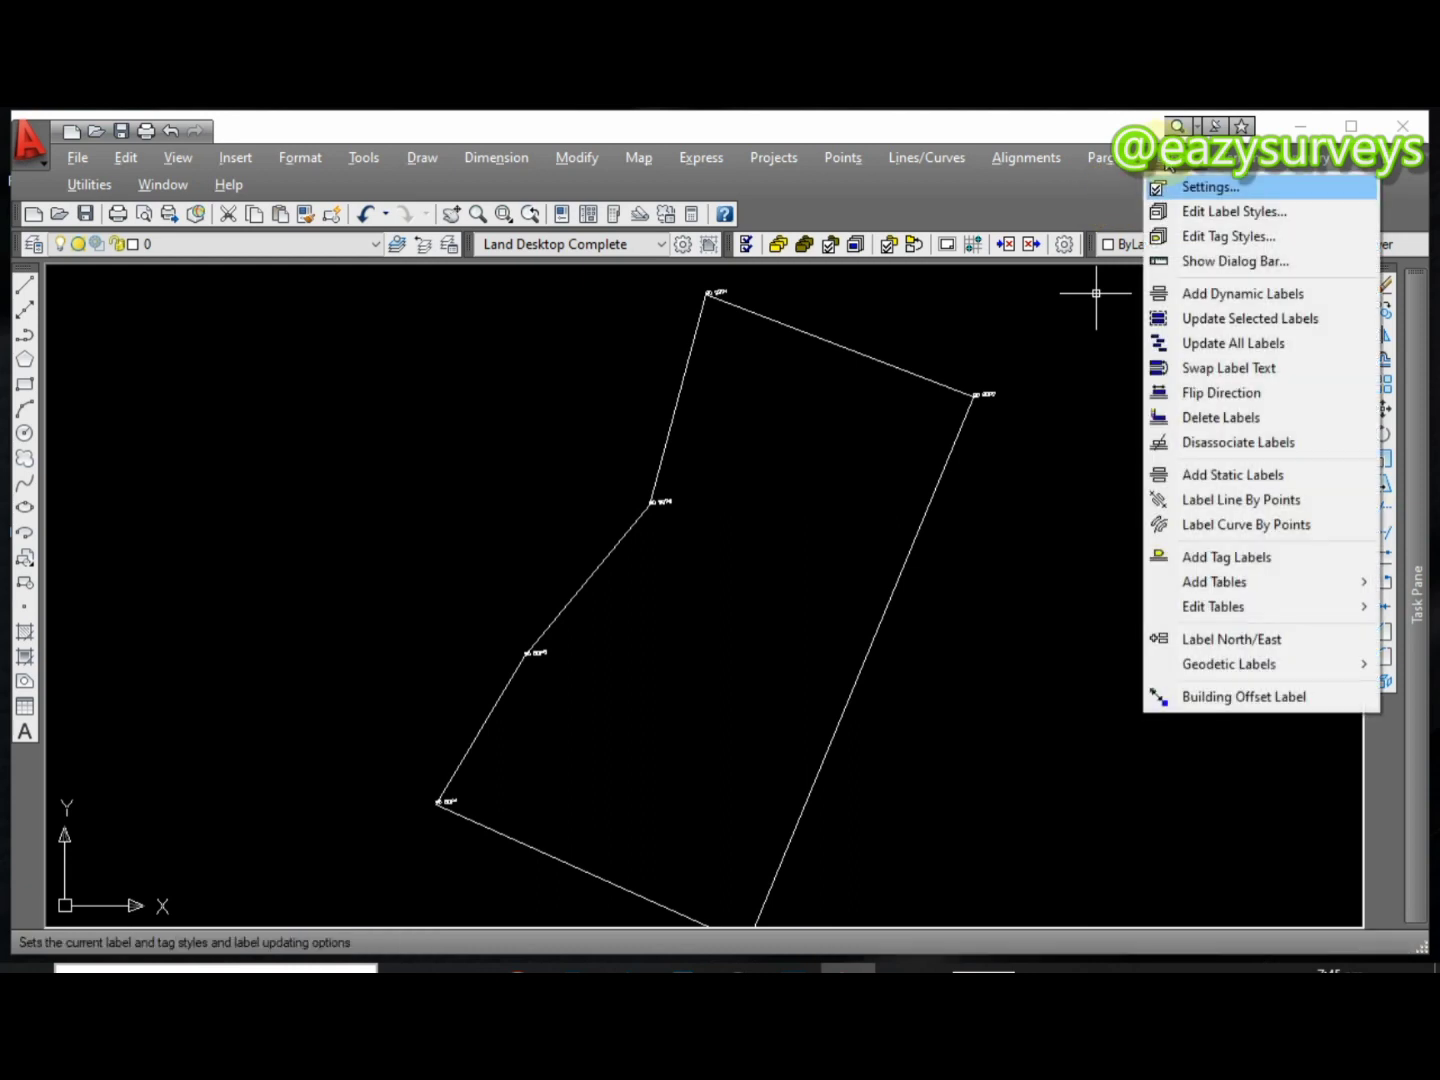
{"action": "left_click", "coordinate": [1218, 210]}
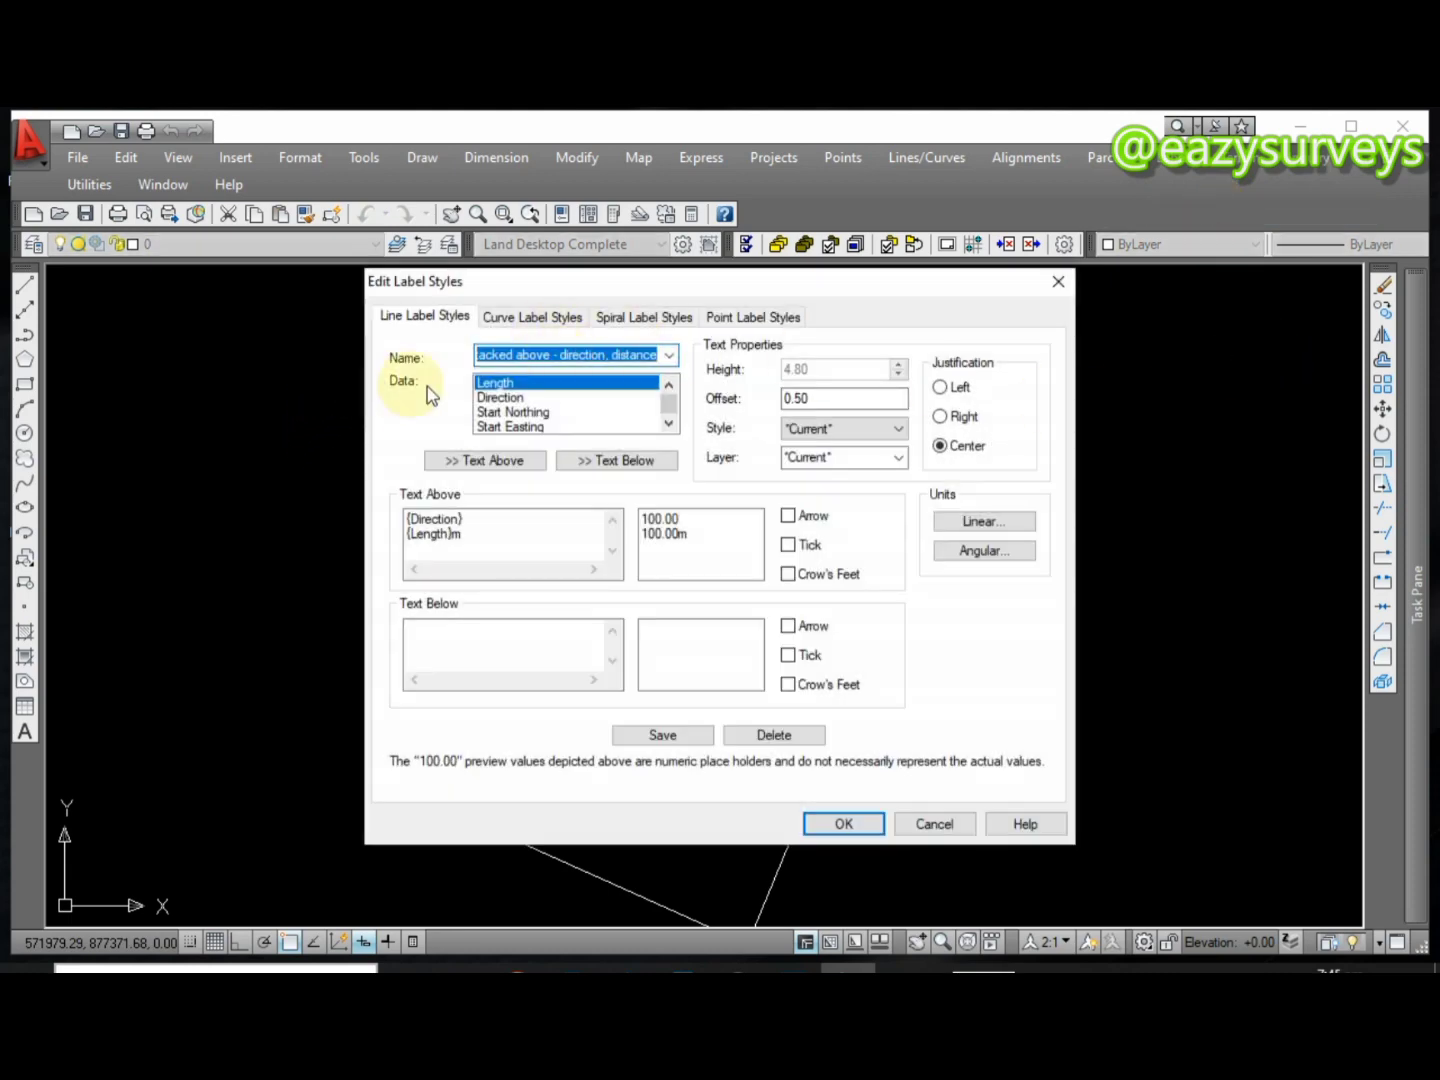
{"action": "left_click", "coordinate": [668, 356]}
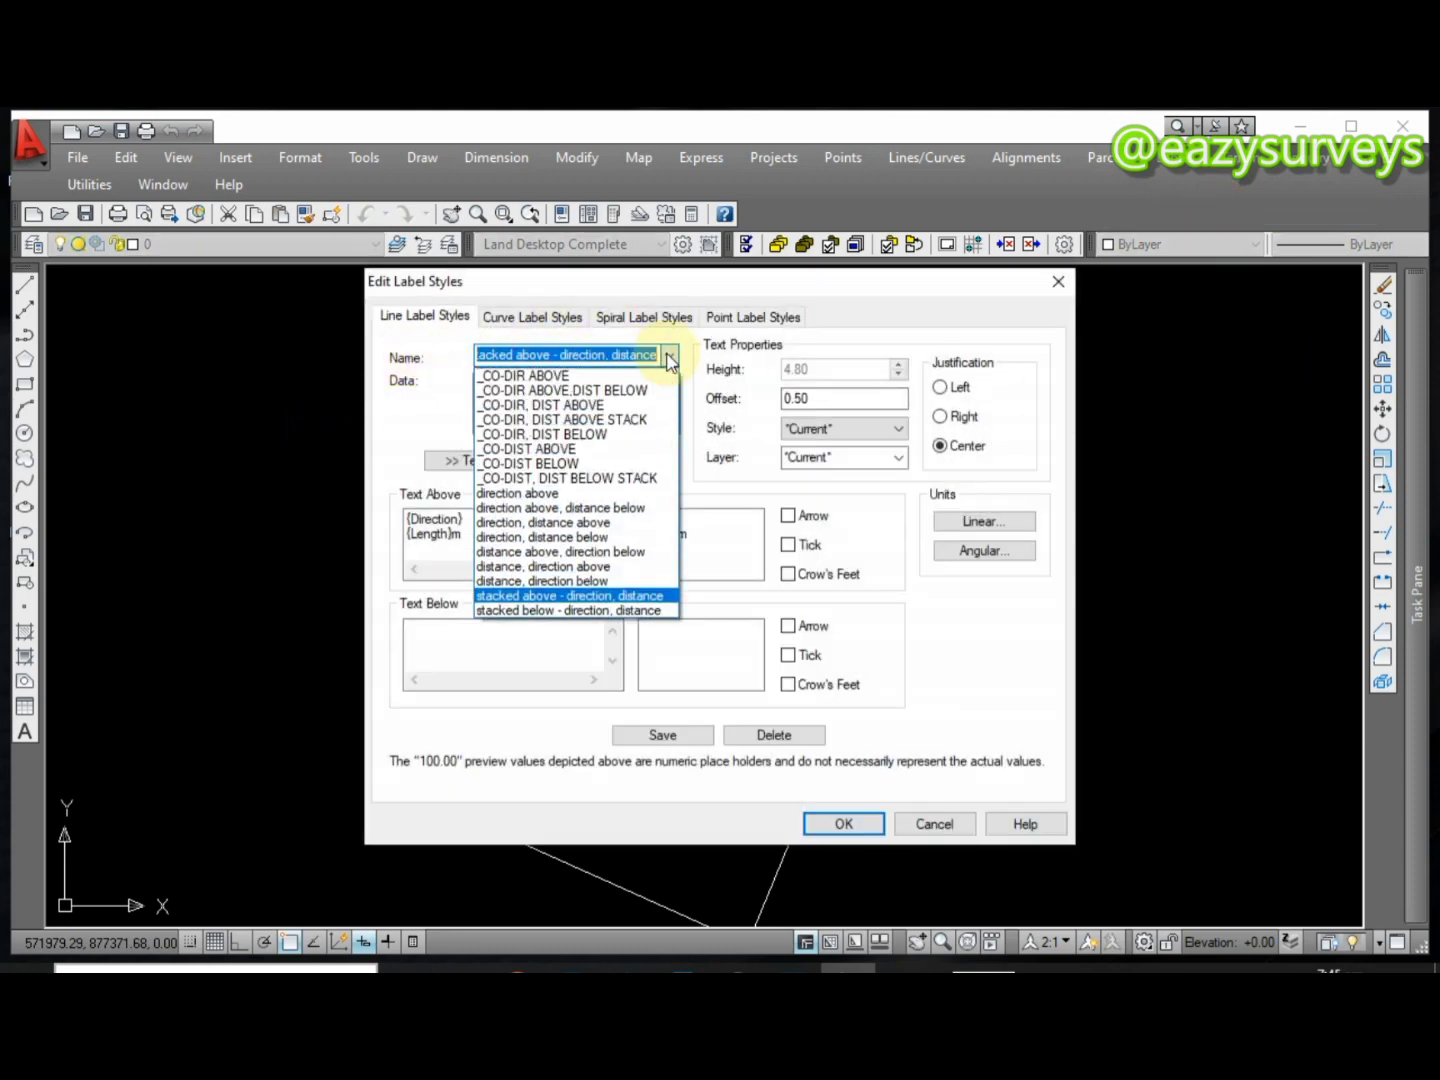
{"action": "left_click", "coordinate": [579, 508]}
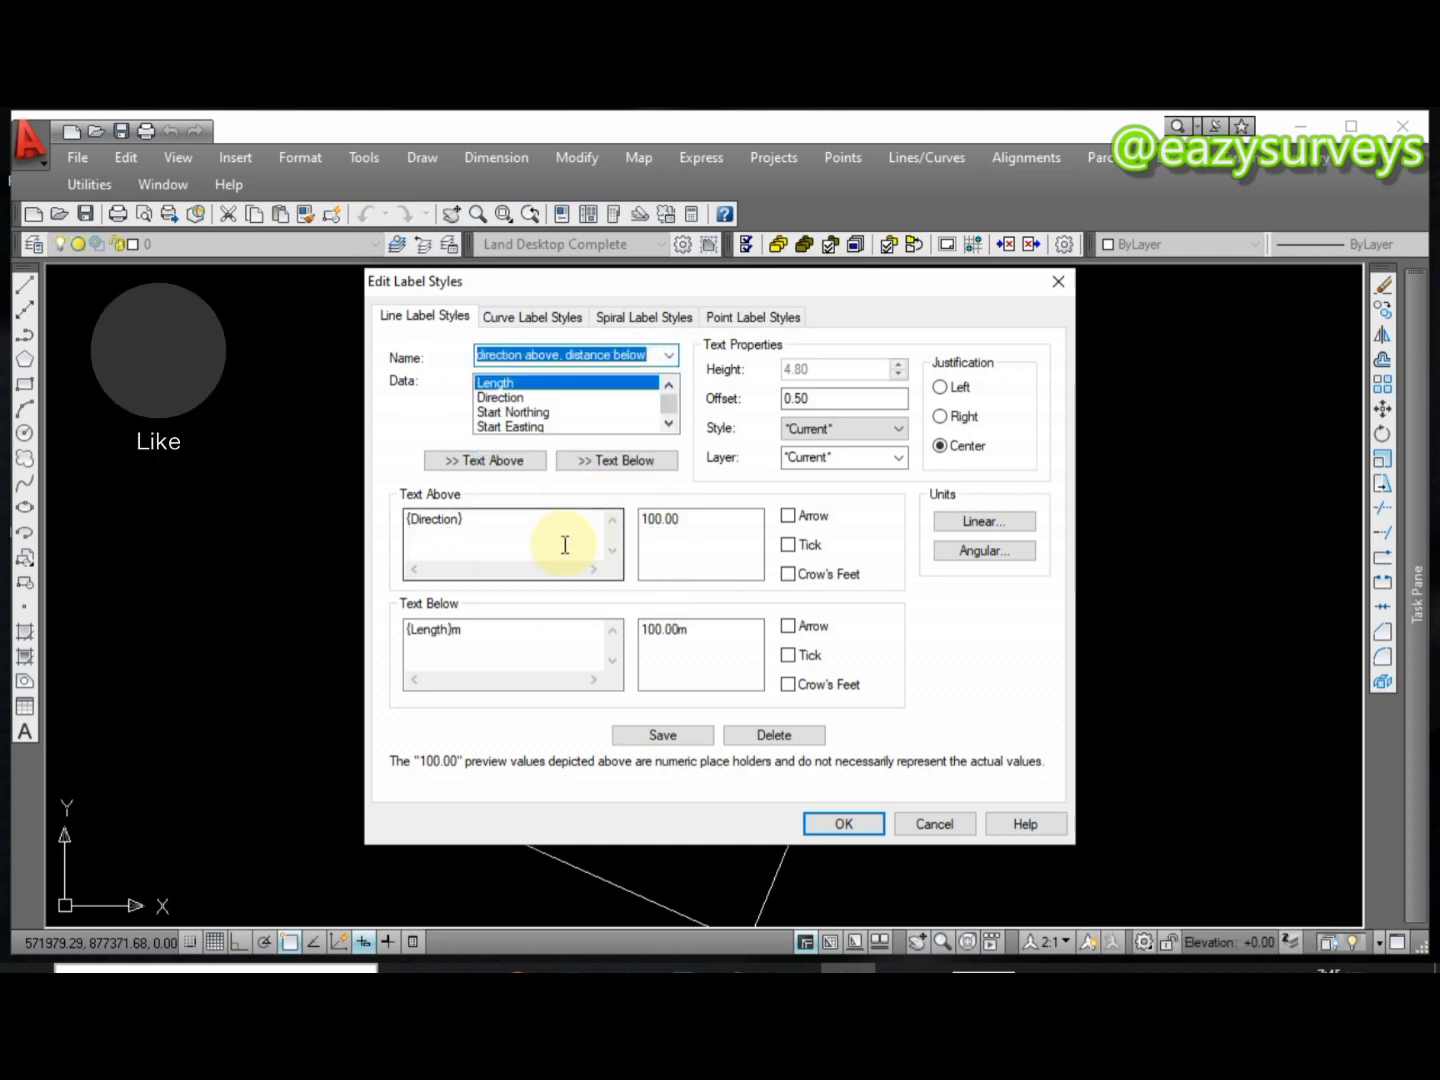
Accept a precision of 2 for both linear and angular units in the line label style and save the style
{"action": "left_click", "coordinate": [985, 520]}
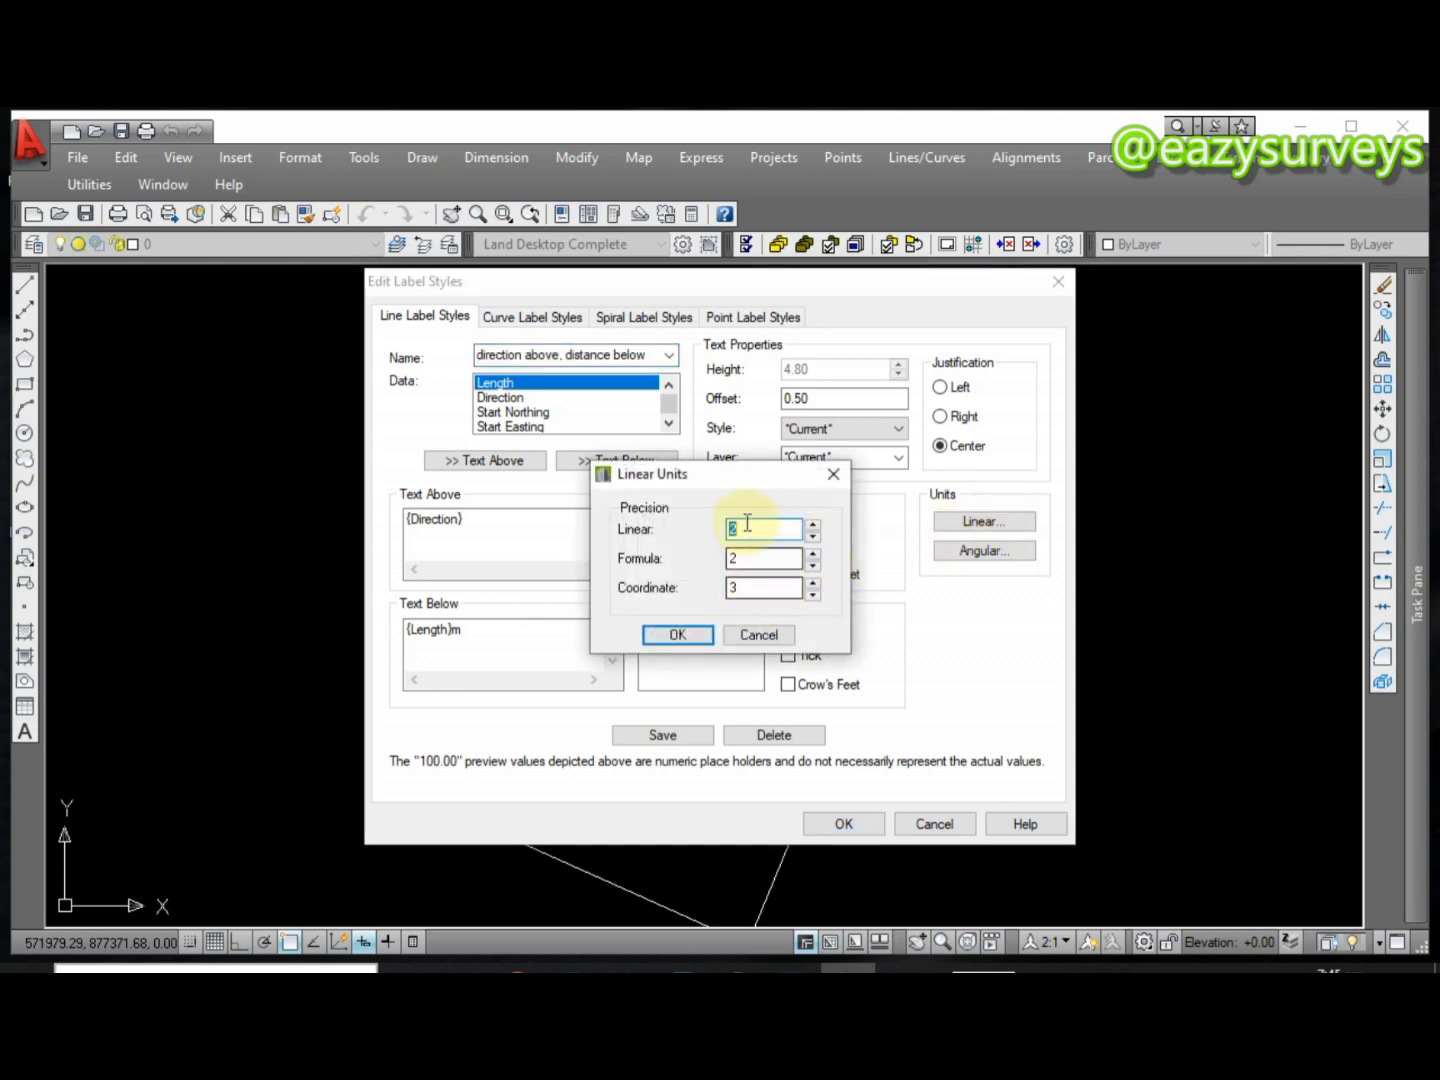
{"action": "left_click", "coordinate": [677, 634]}
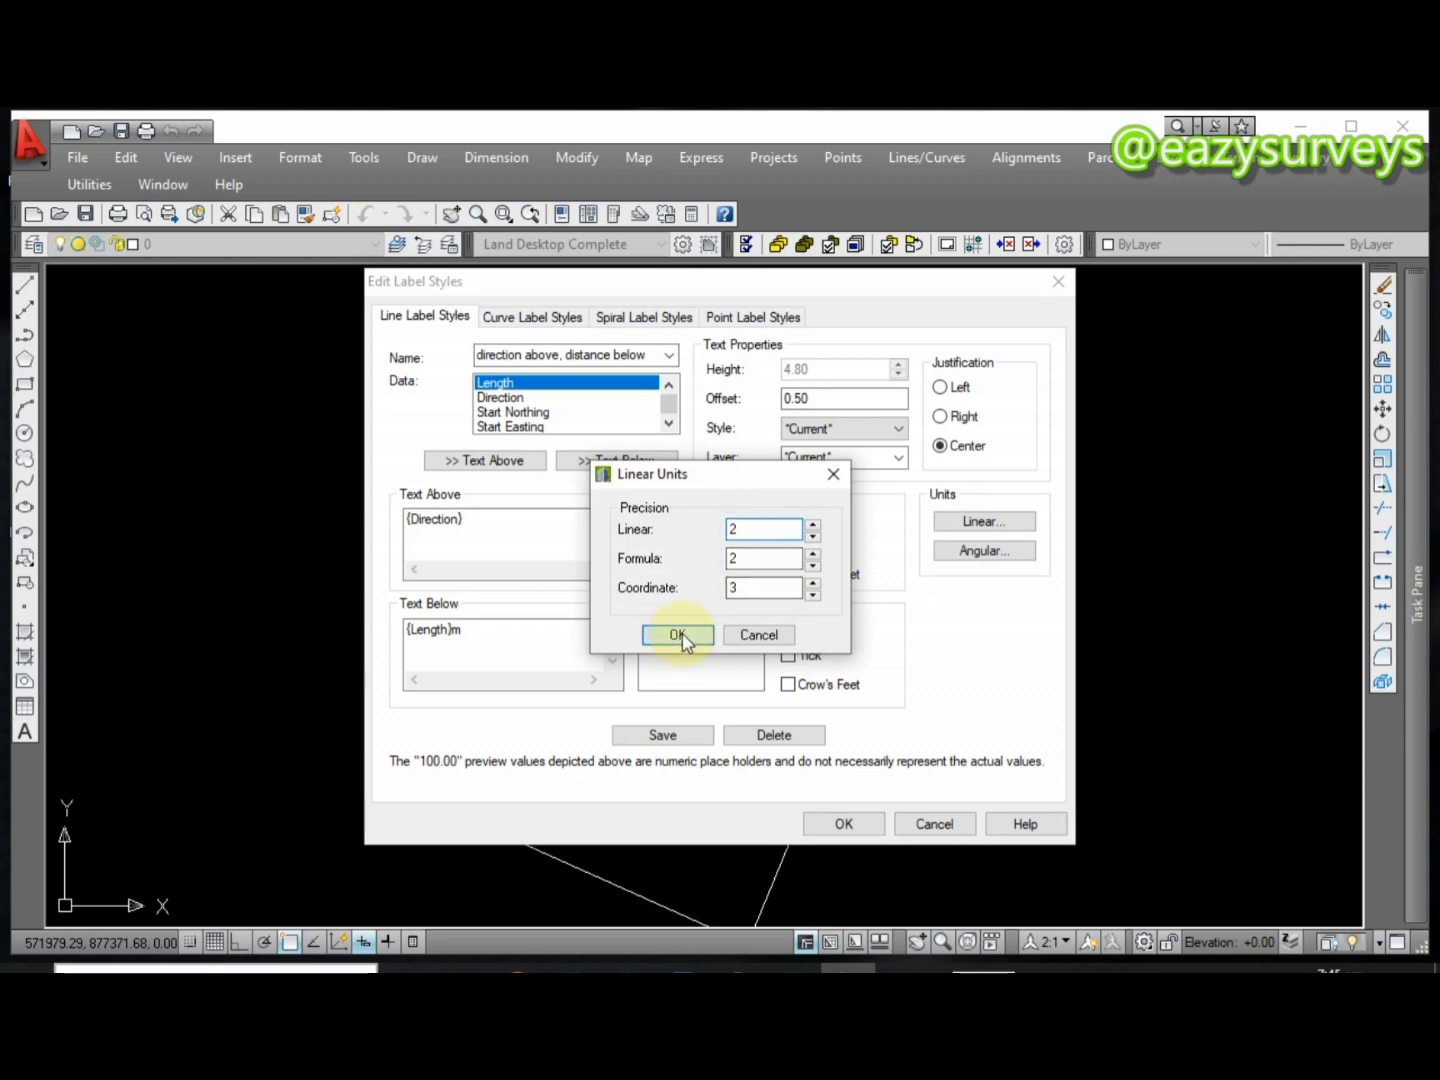
{"action": "left_click", "coordinate": [950, 553]}
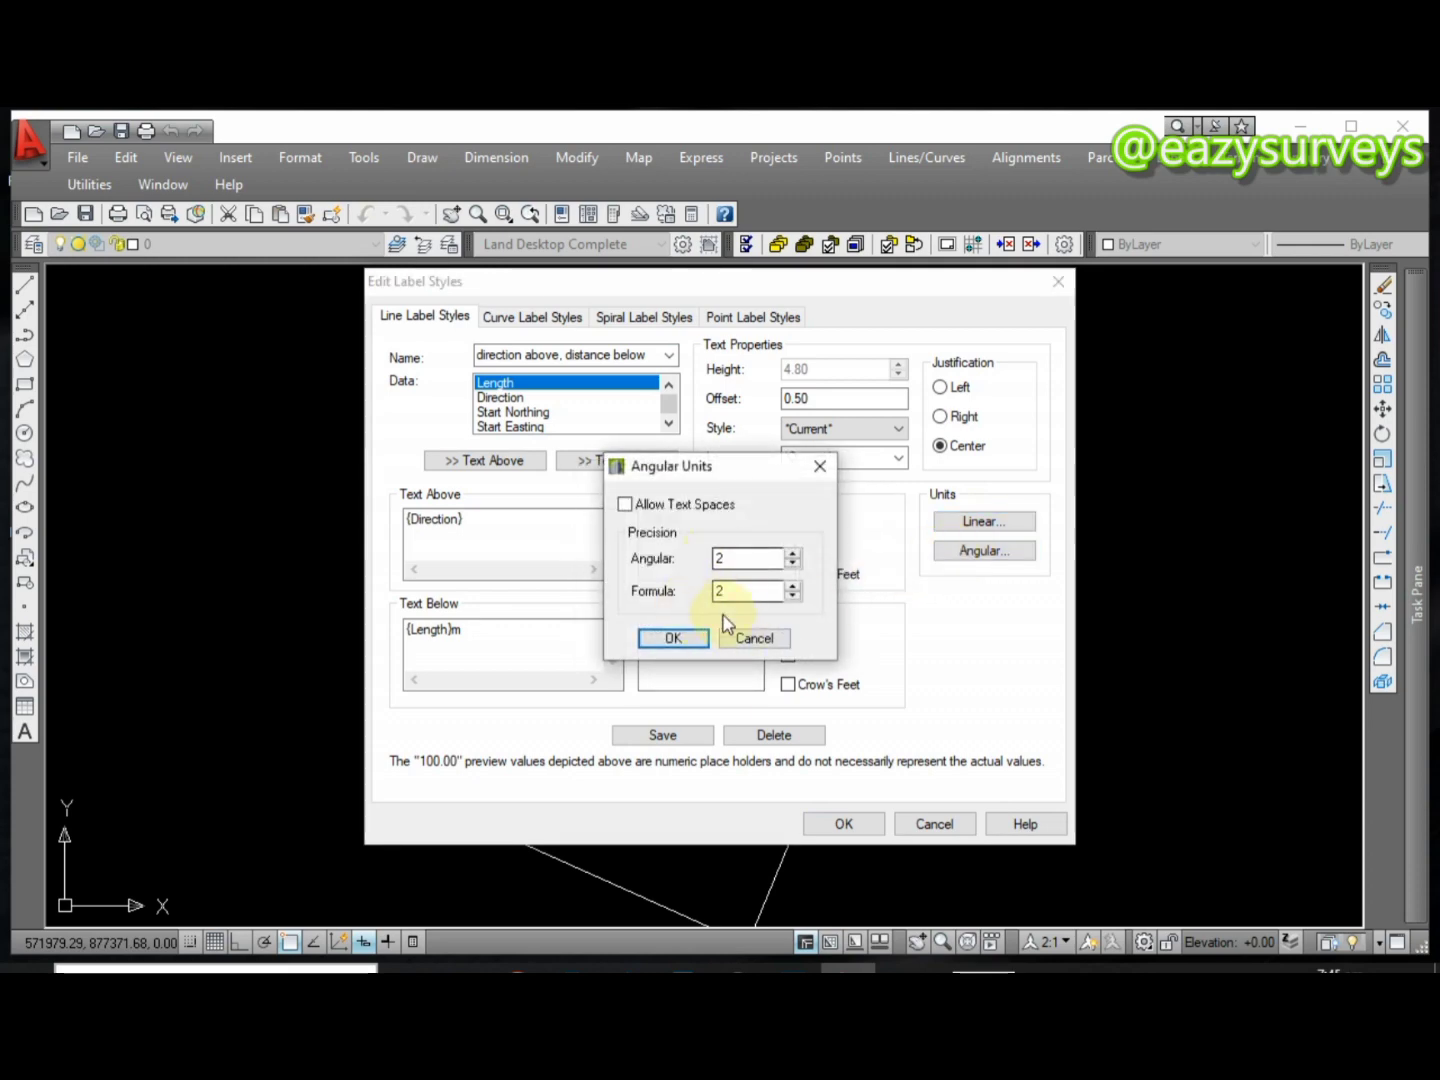
{"action": "left_click", "coordinate": [674, 641]}
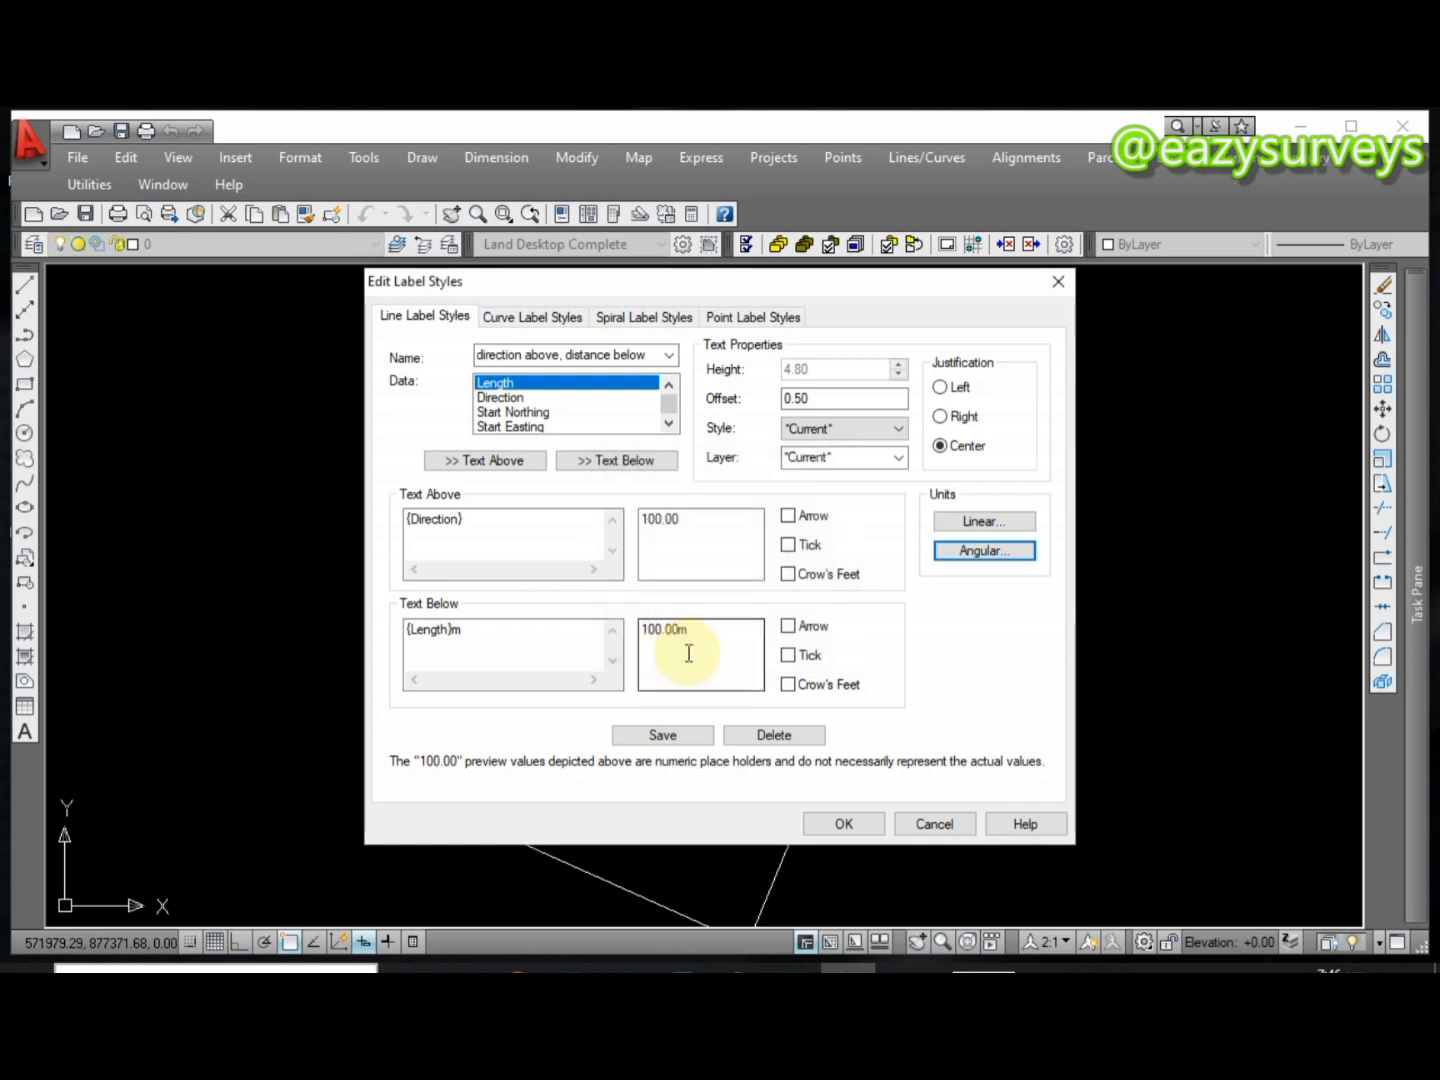
{"action": "left_click", "coordinate": [664, 737]}
{"action": "left_click", "coordinate": [845, 826]}
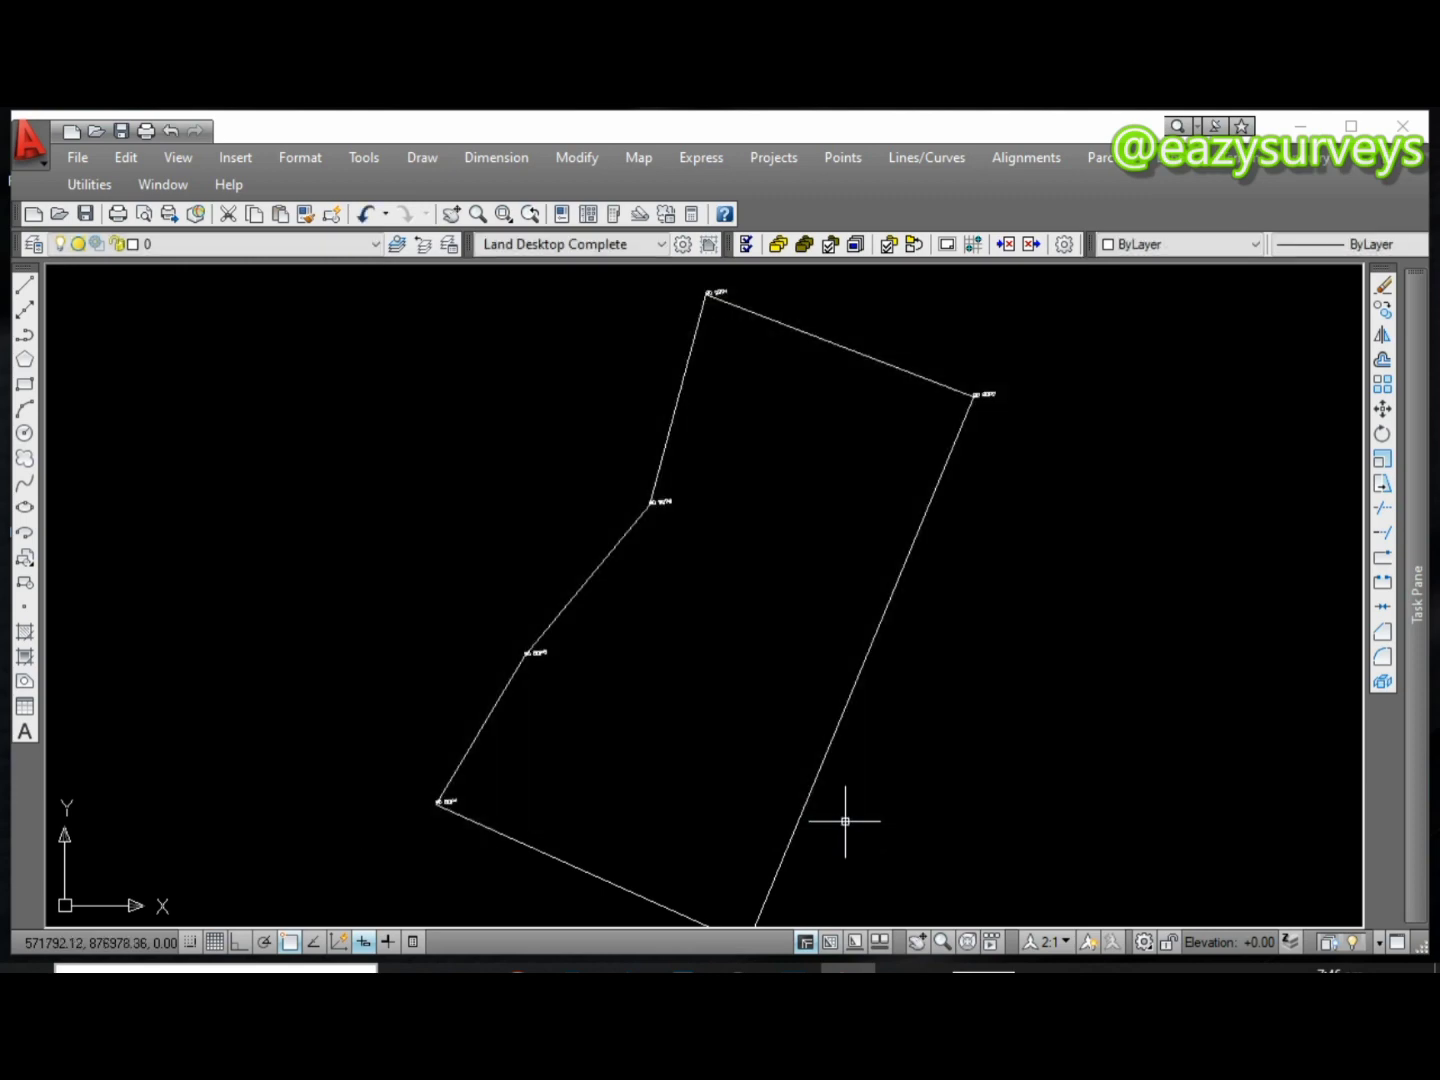
Set the color of the closed boundary polyline to Red
{"action": "left_click", "coordinate": [858, 684]}
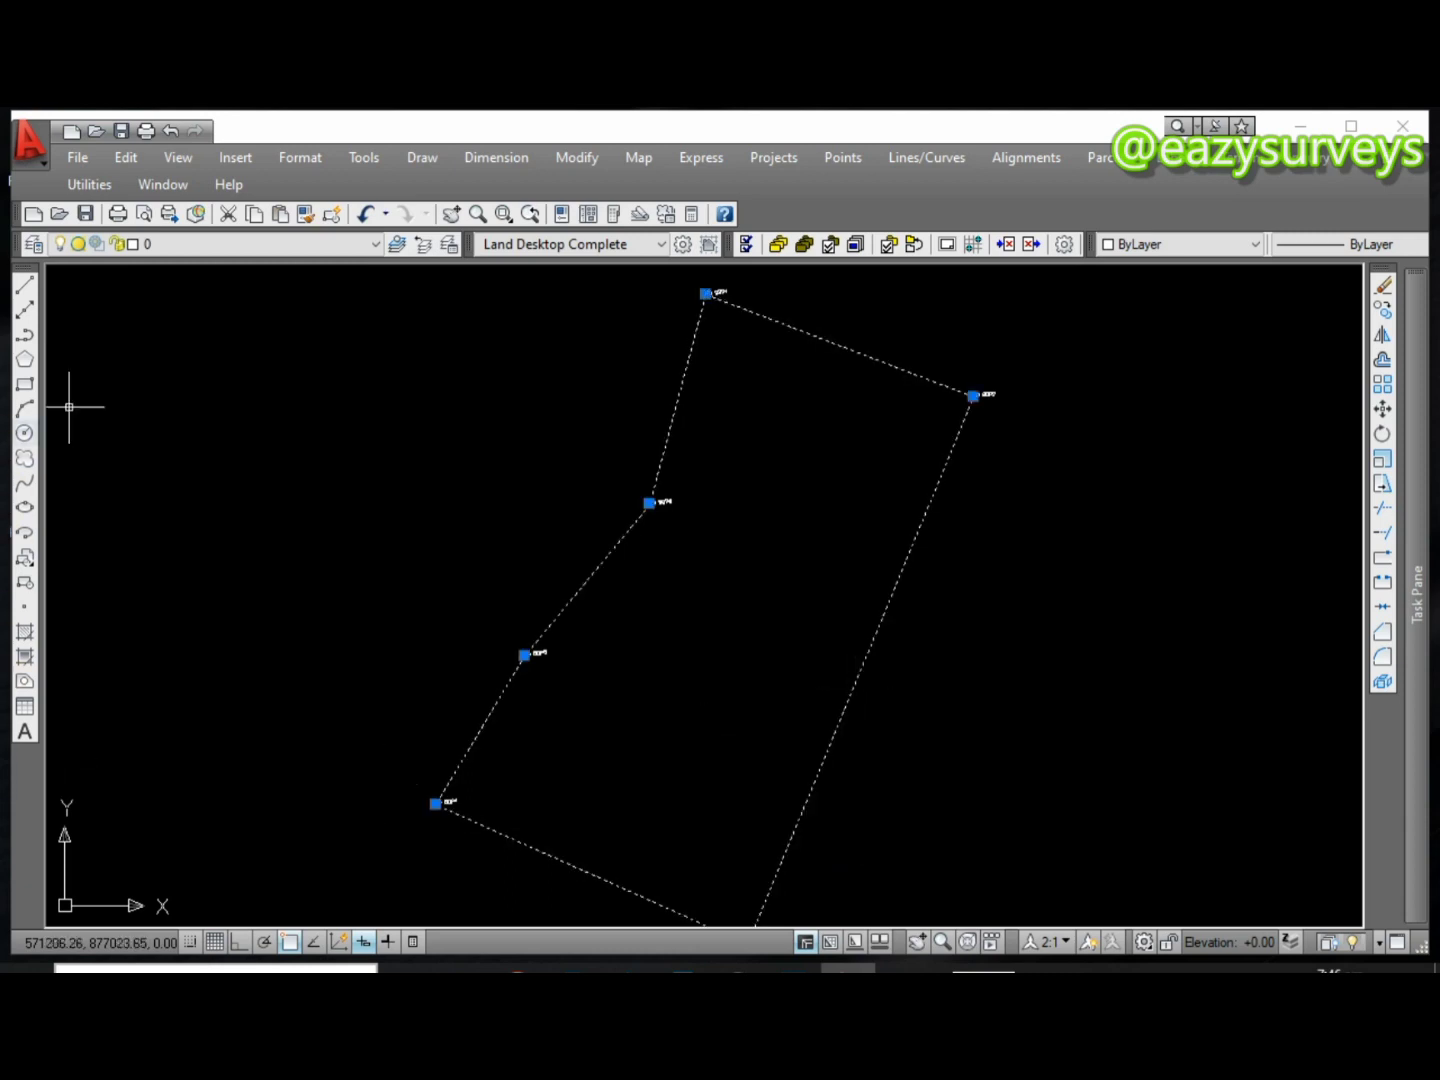
{"action": "left_click", "coordinate": [1137, 245]}
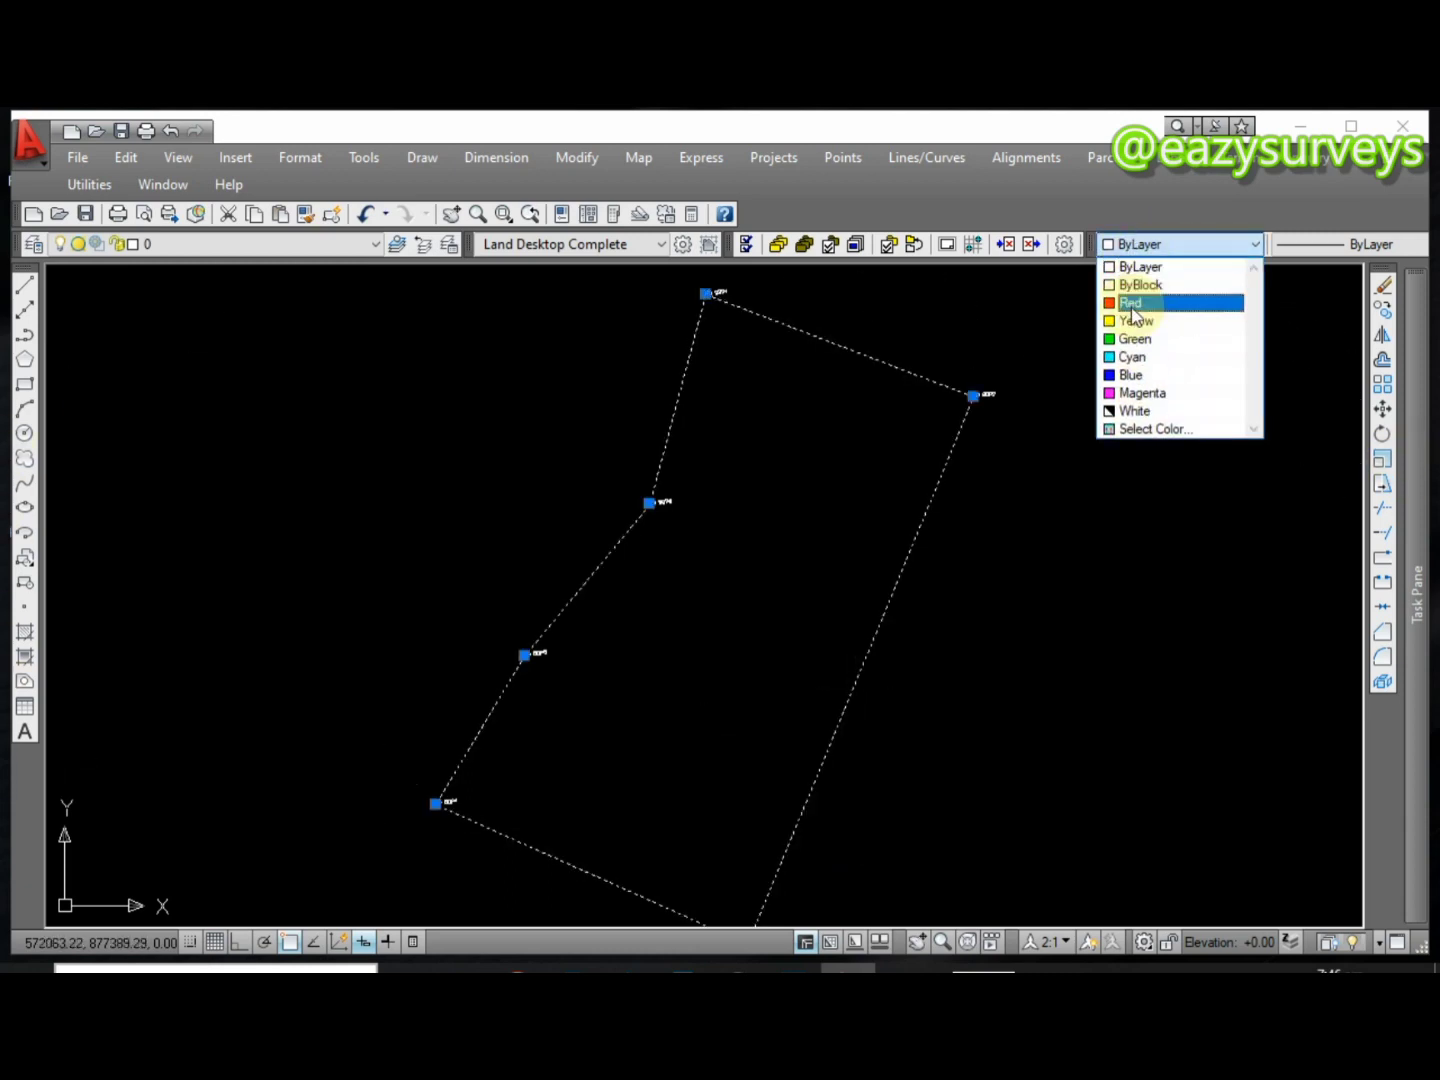
{"action": "left_click", "coordinate": [1131, 302]}
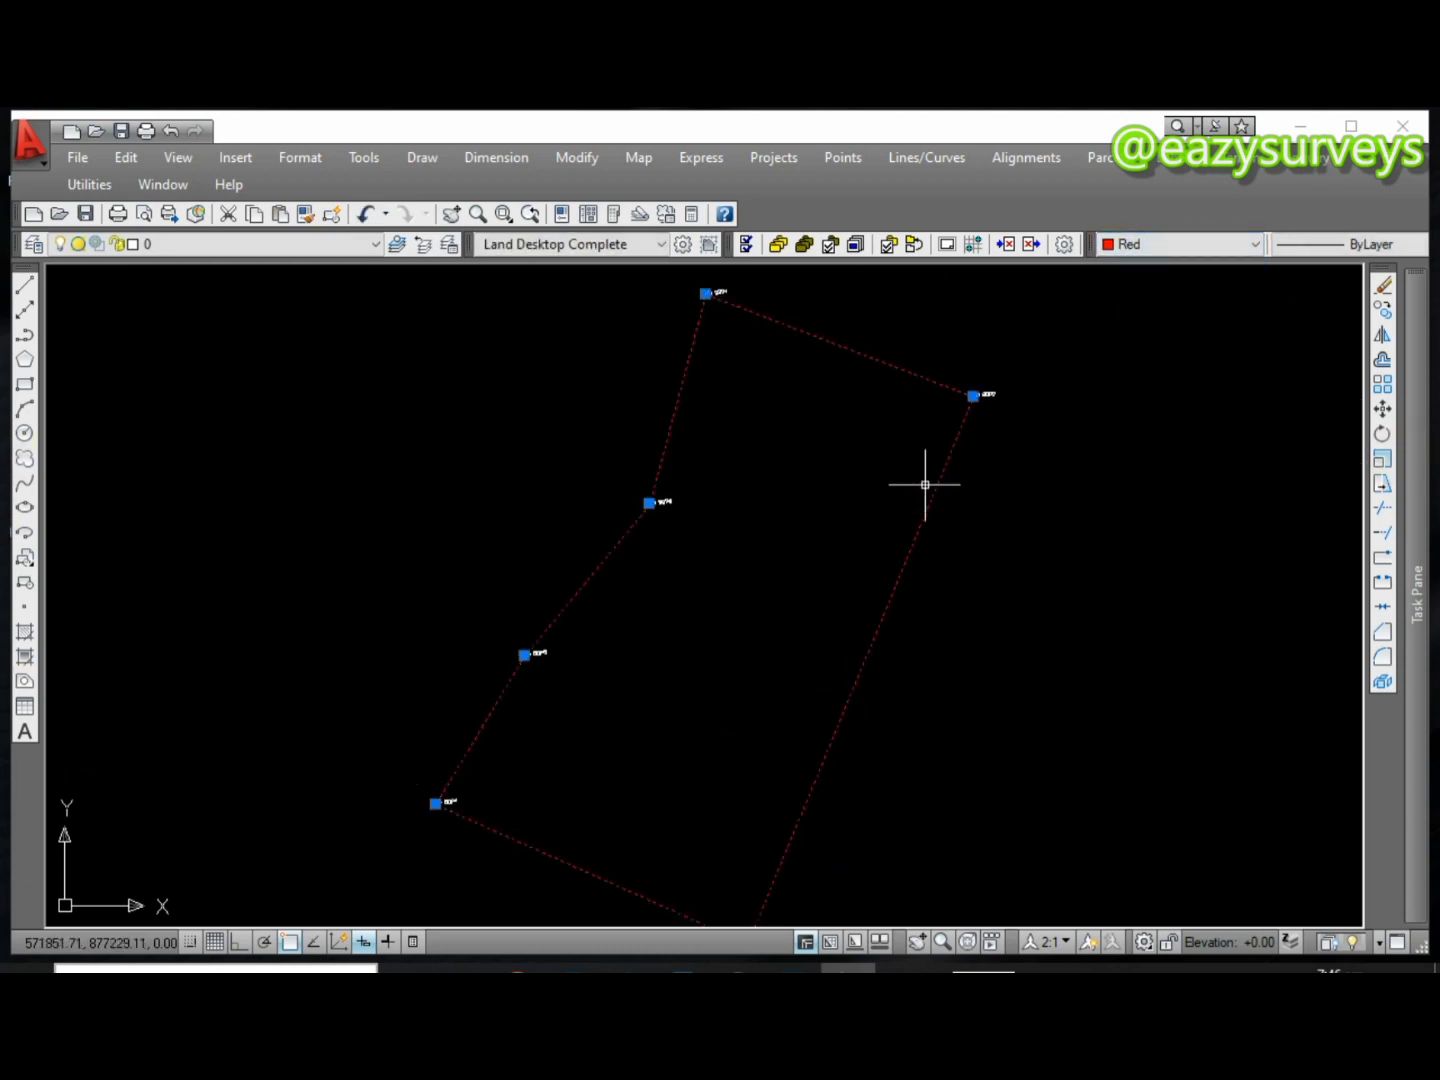
{"action": "left_click", "coordinate": [338, 212]}
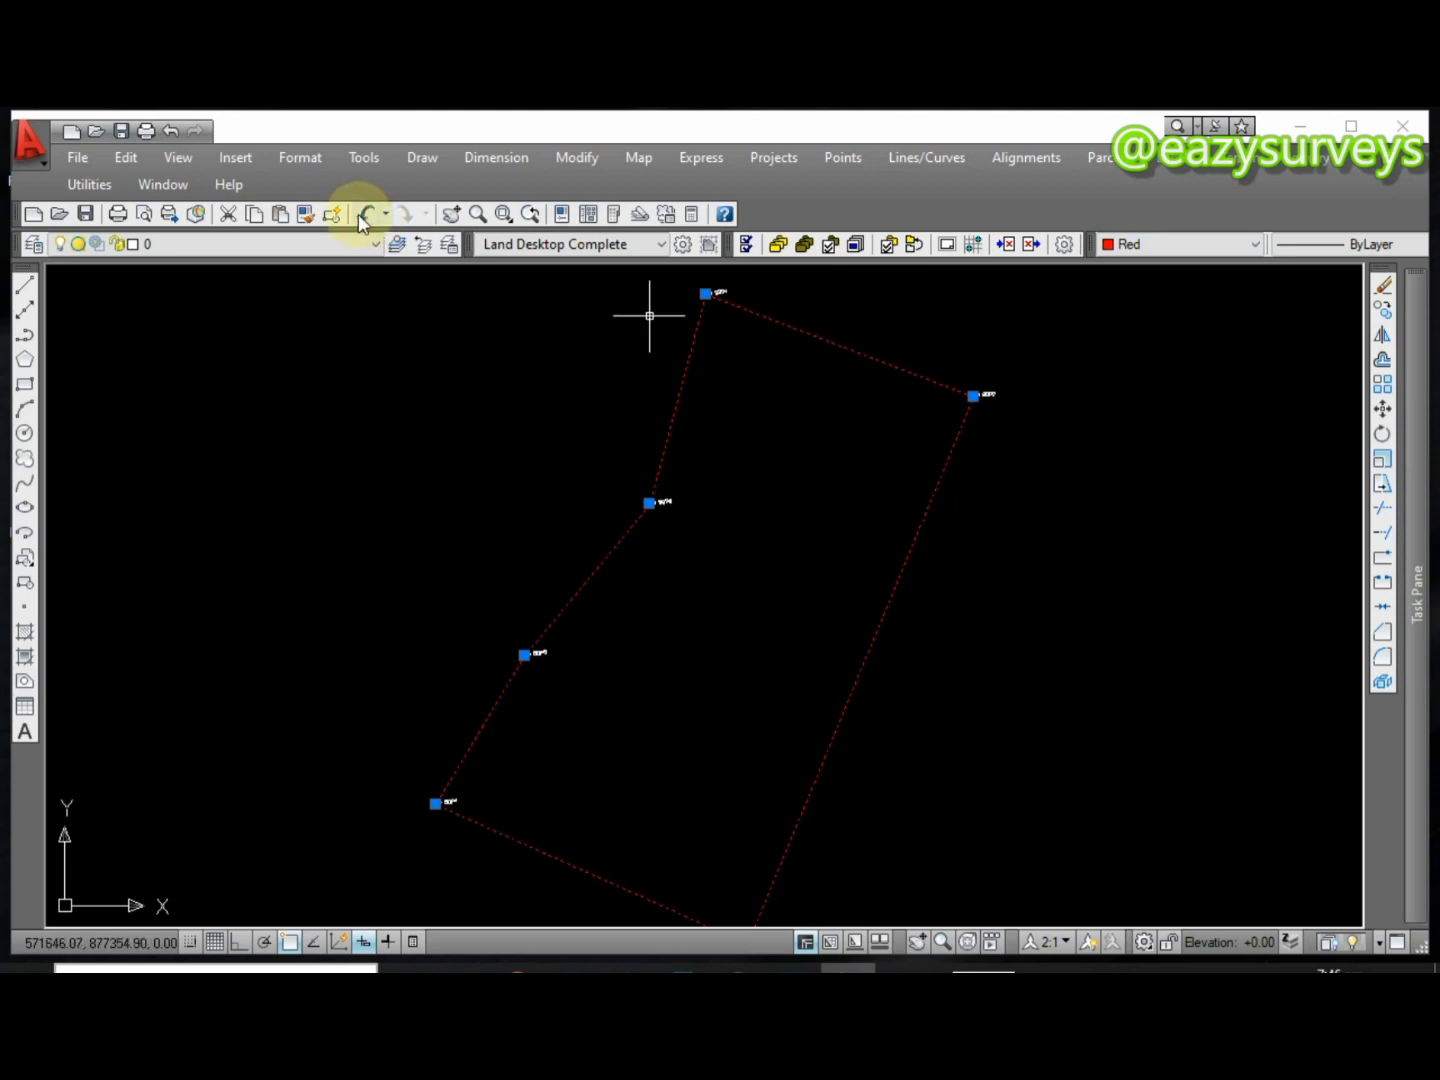
Change the font of the current 5mm text style to Arial and apply the change
{"action": "left_click", "coordinate": [290, 158]}
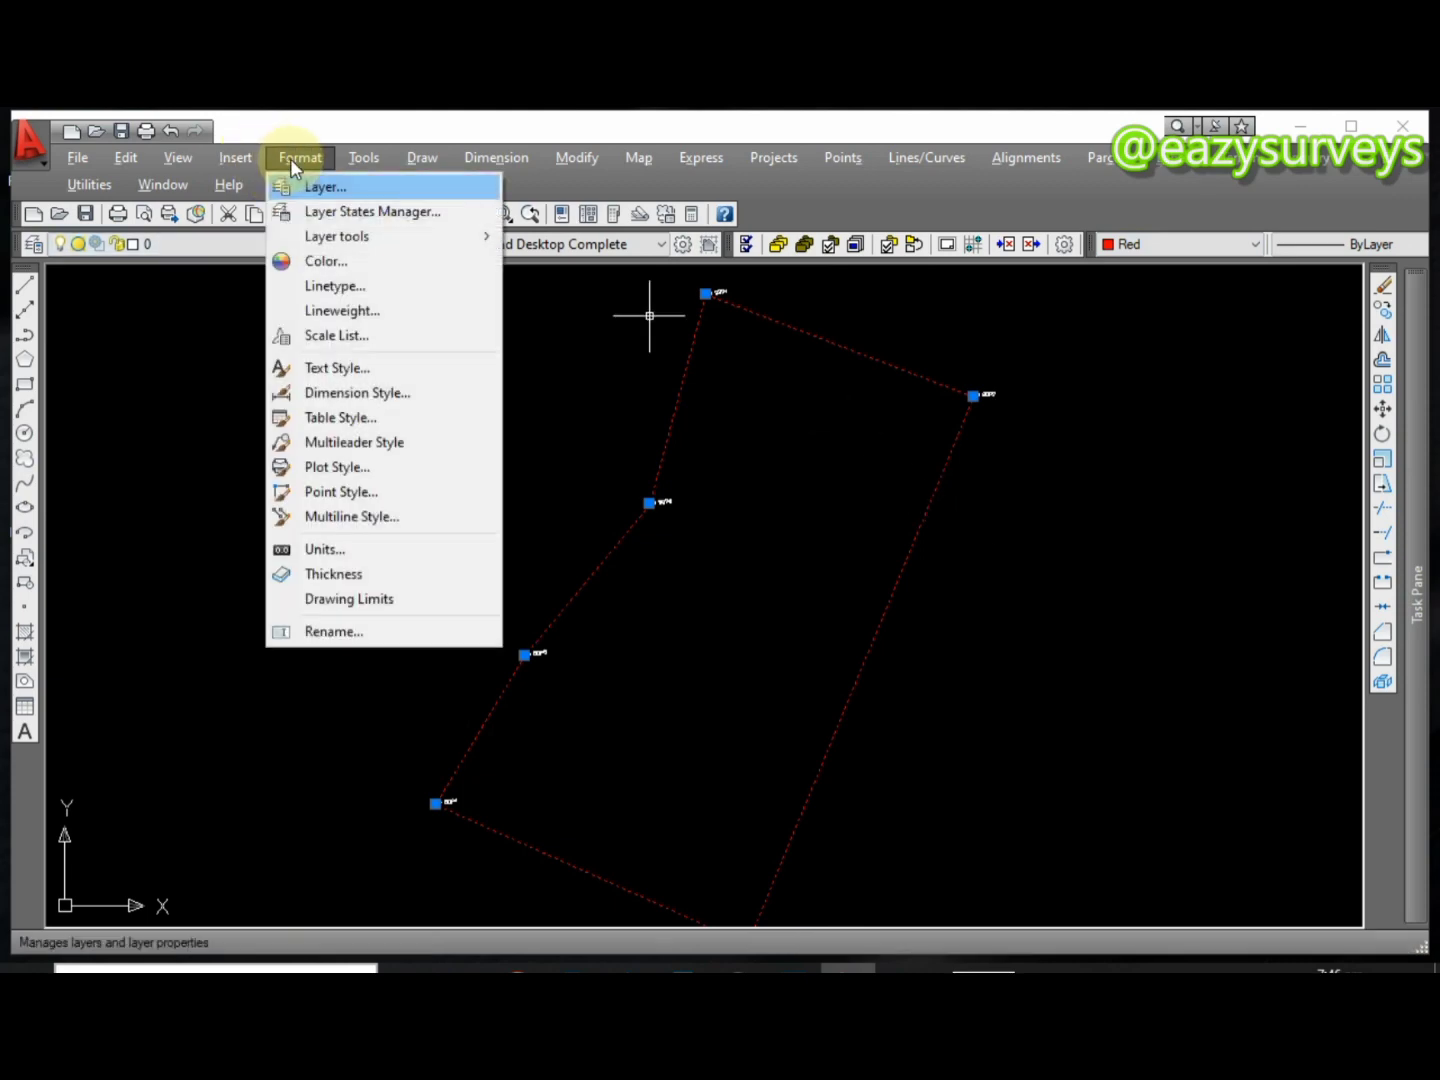
{"action": "left_click", "coordinate": [364, 369]}
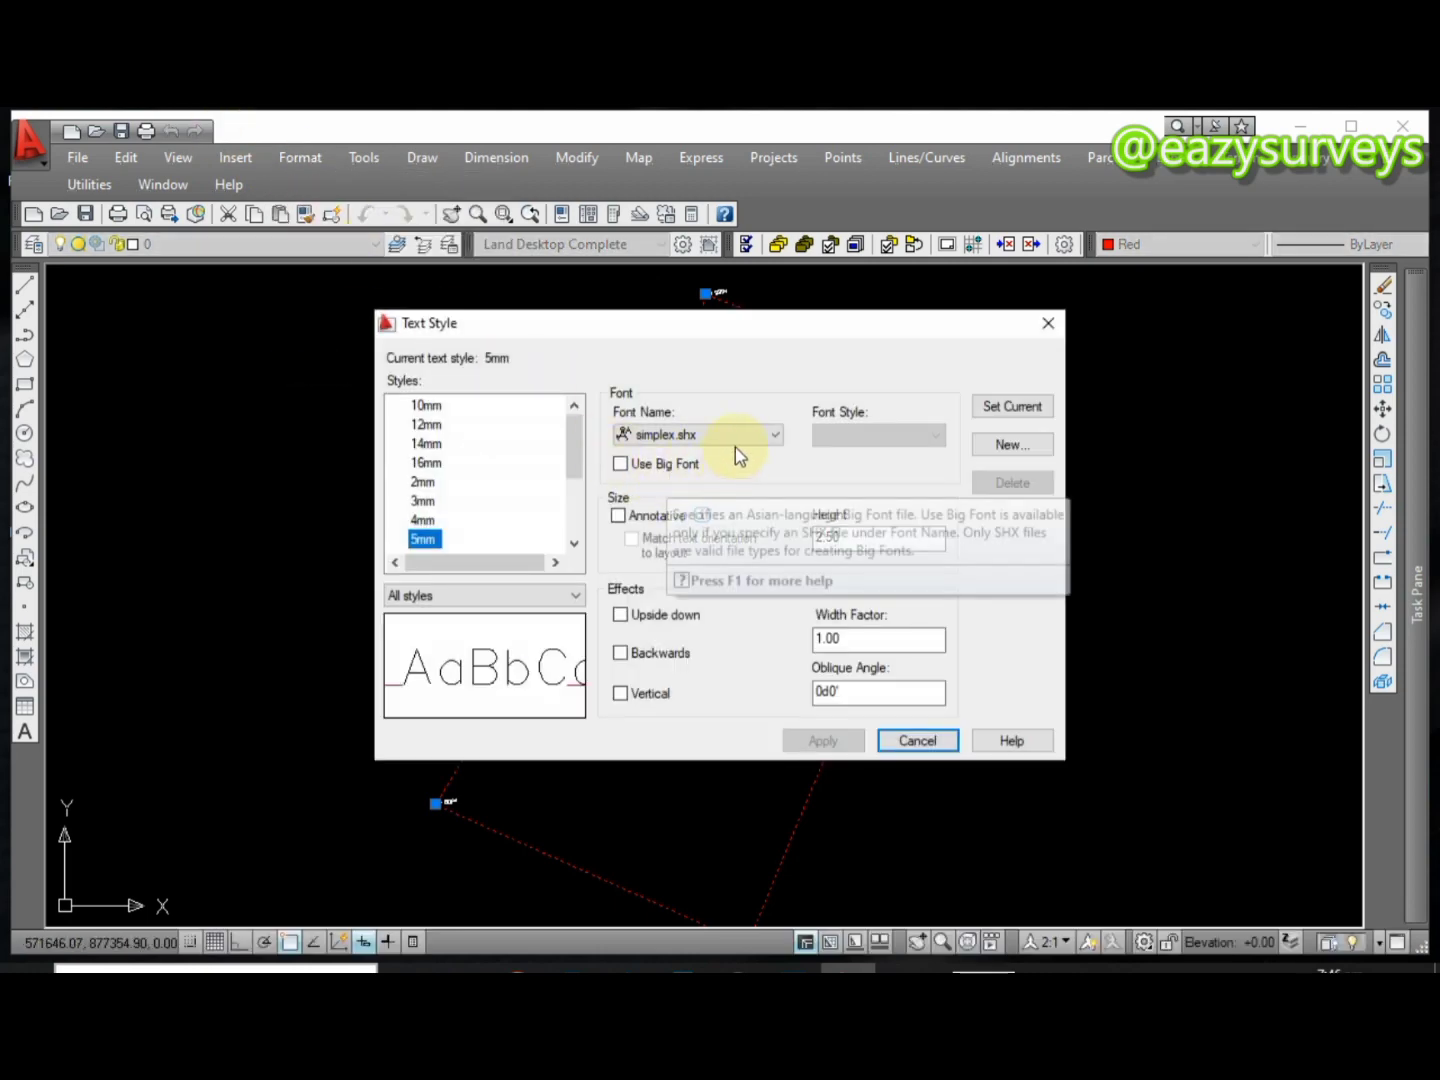
{"action": "left_click", "coordinate": [735, 436]}
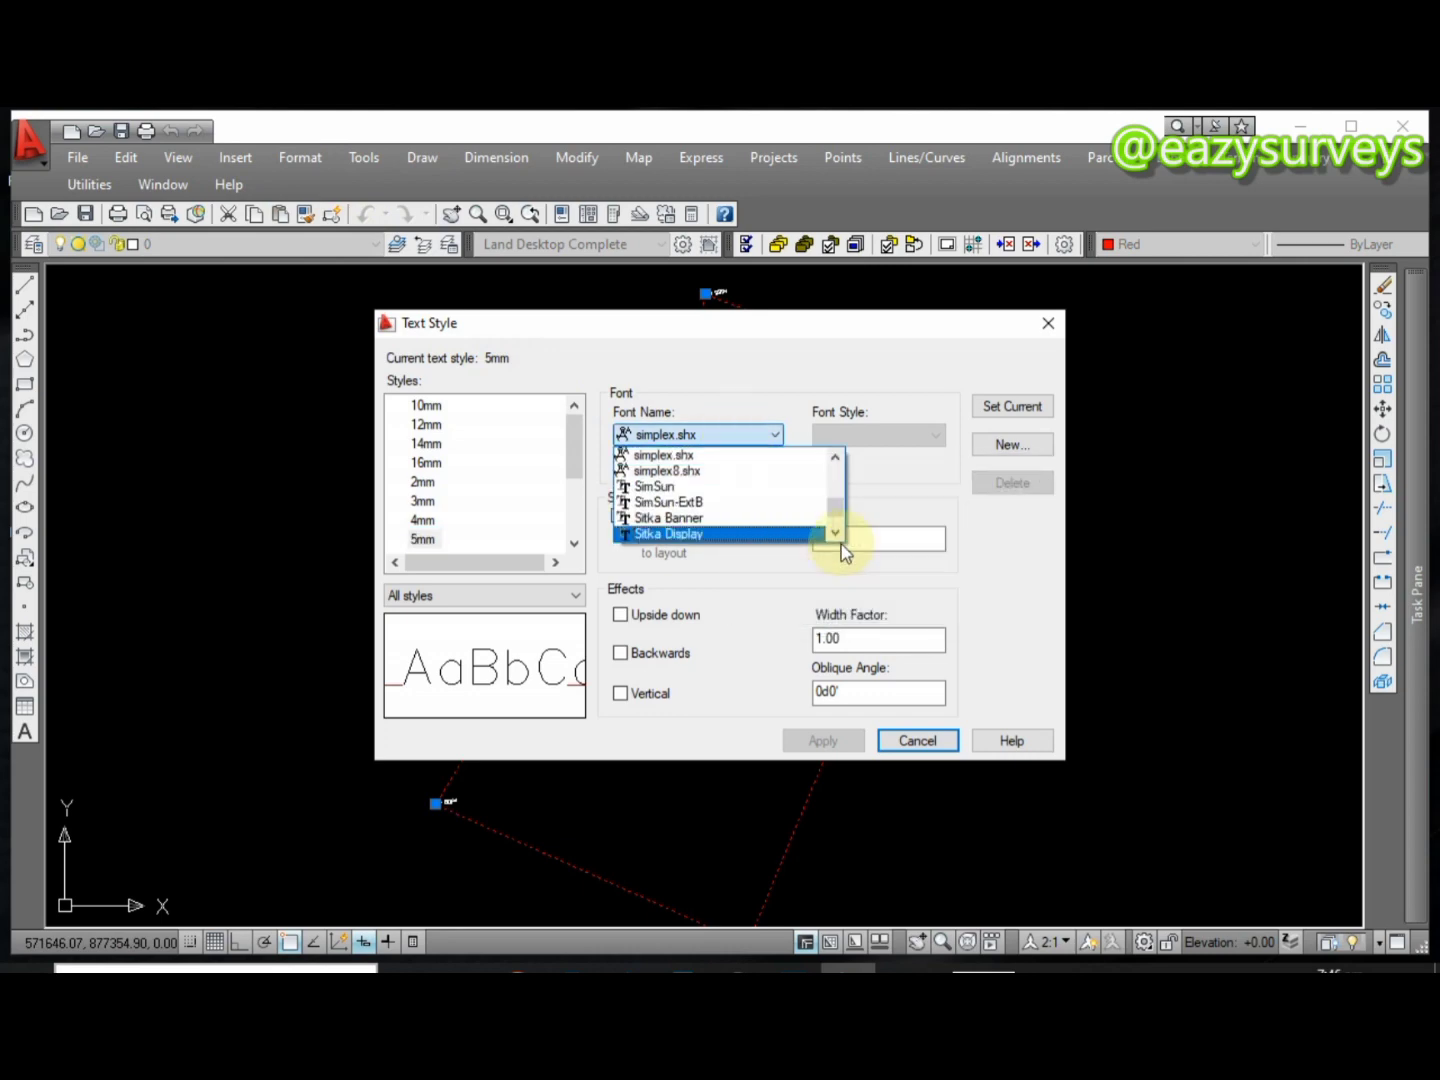
{"action": "left_click", "coordinate": [834, 535]}
{"action": "left_click", "coordinate": [832, 532]}
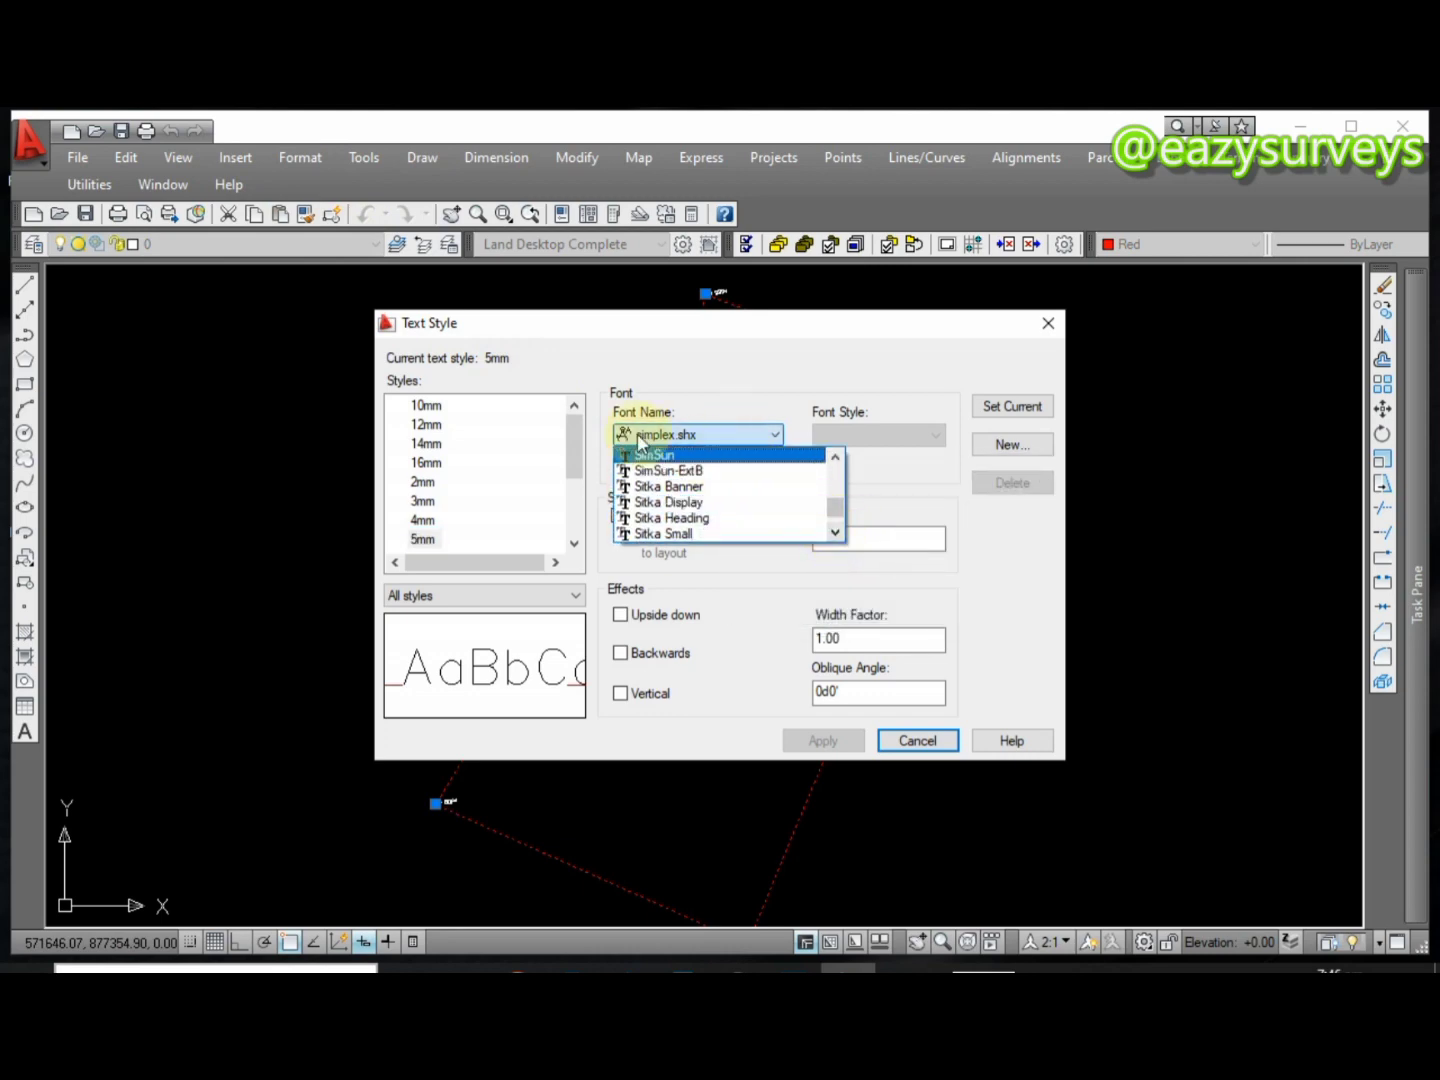
{"action": "key", "text": "a"}
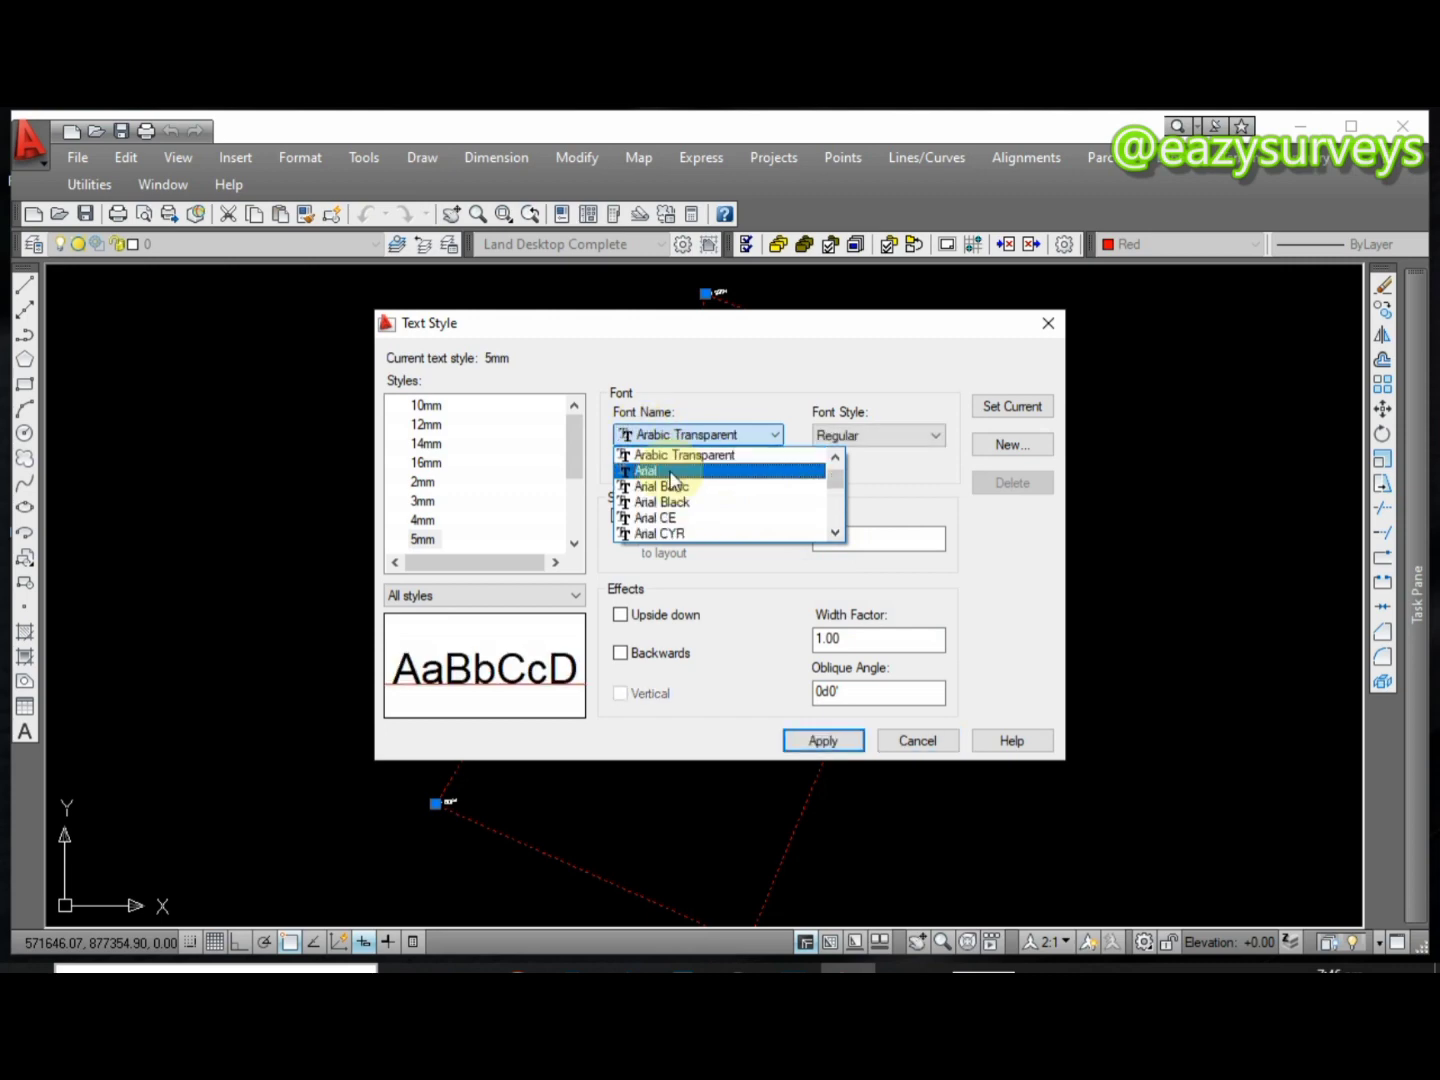
{"action": "left_click", "coordinate": [670, 470]}
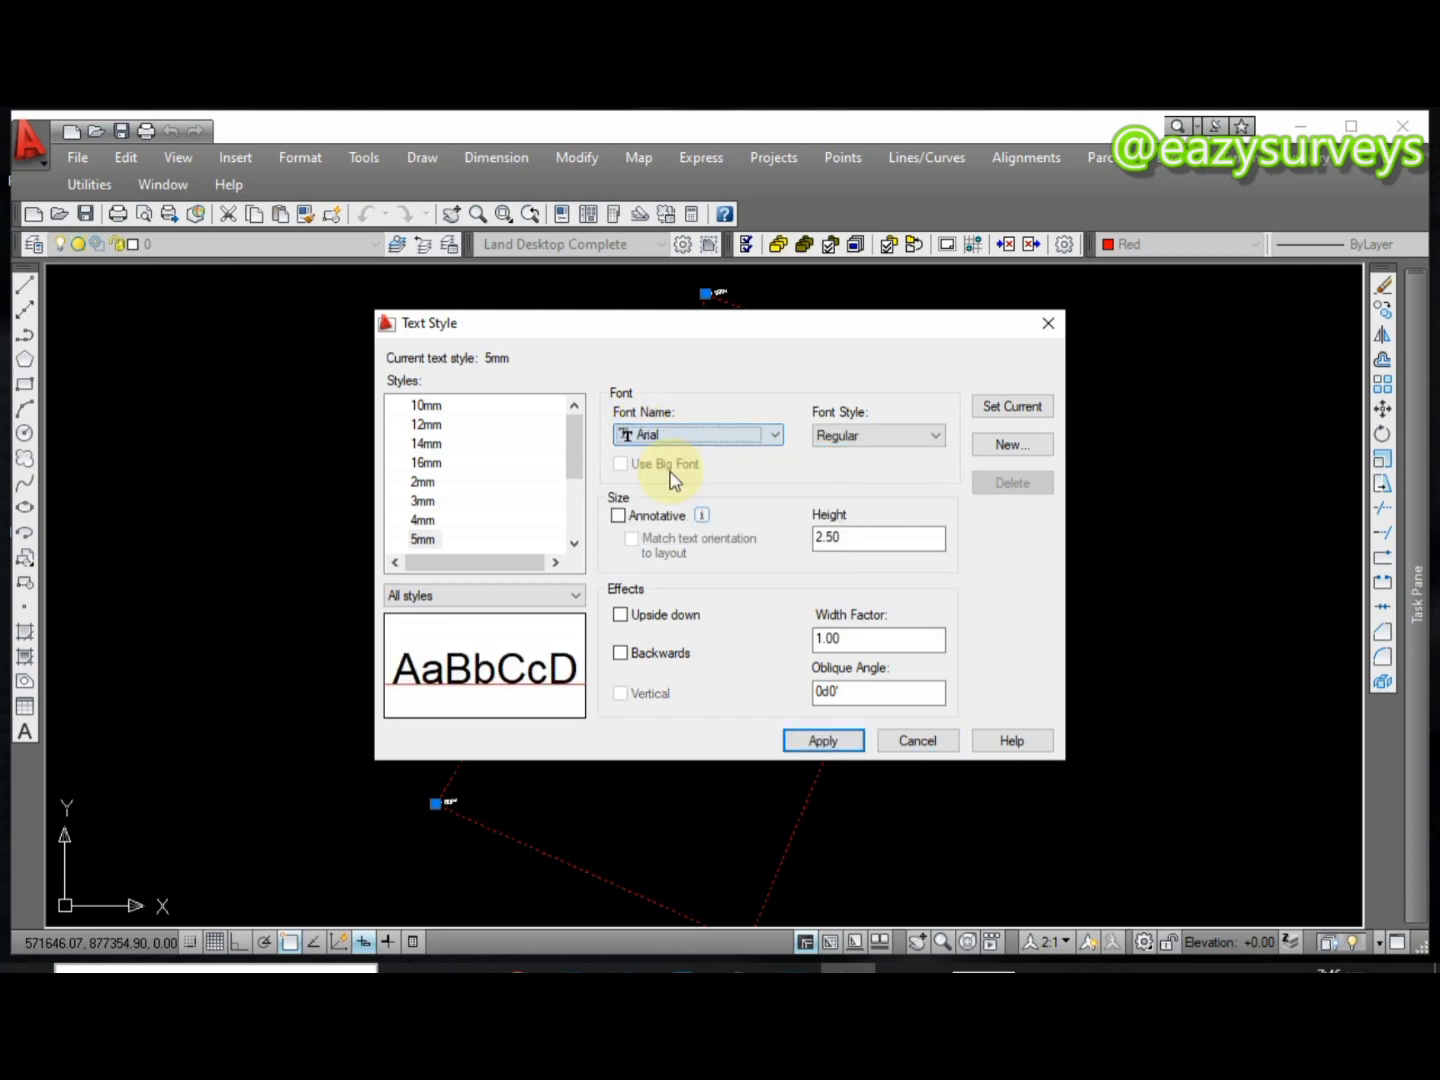
{"action": "double_click", "coordinate": [834, 540]}
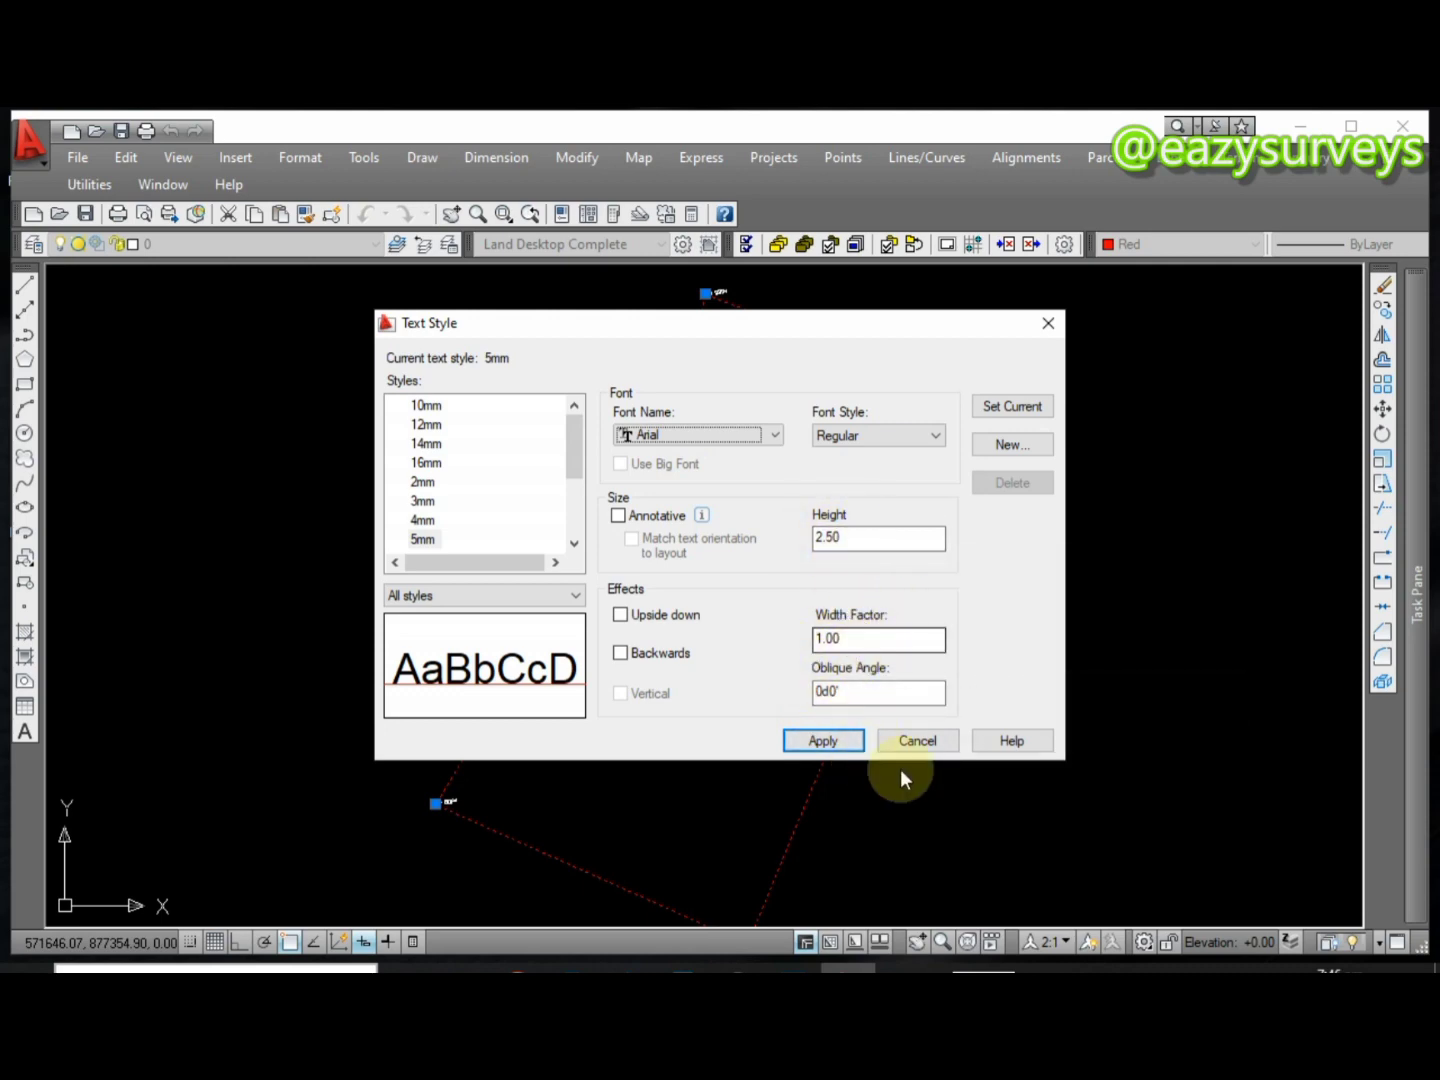
{"action": "left_click", "coordinate": [834, 741]}
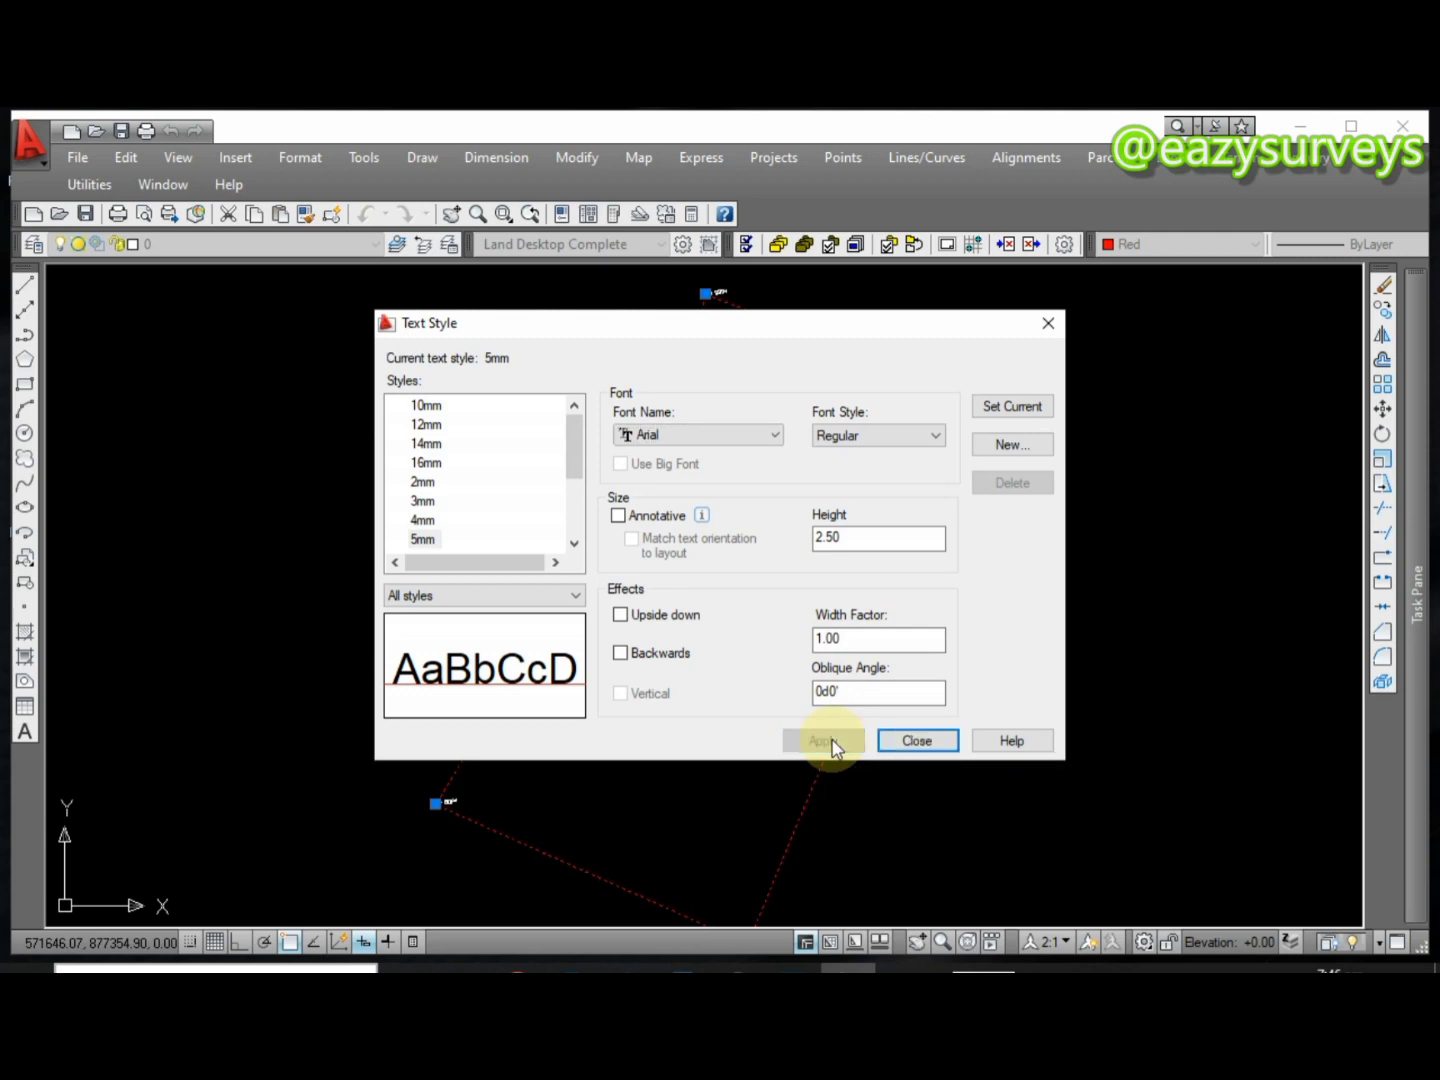
{"action": "left_click", "coordinate": [920, 742]}
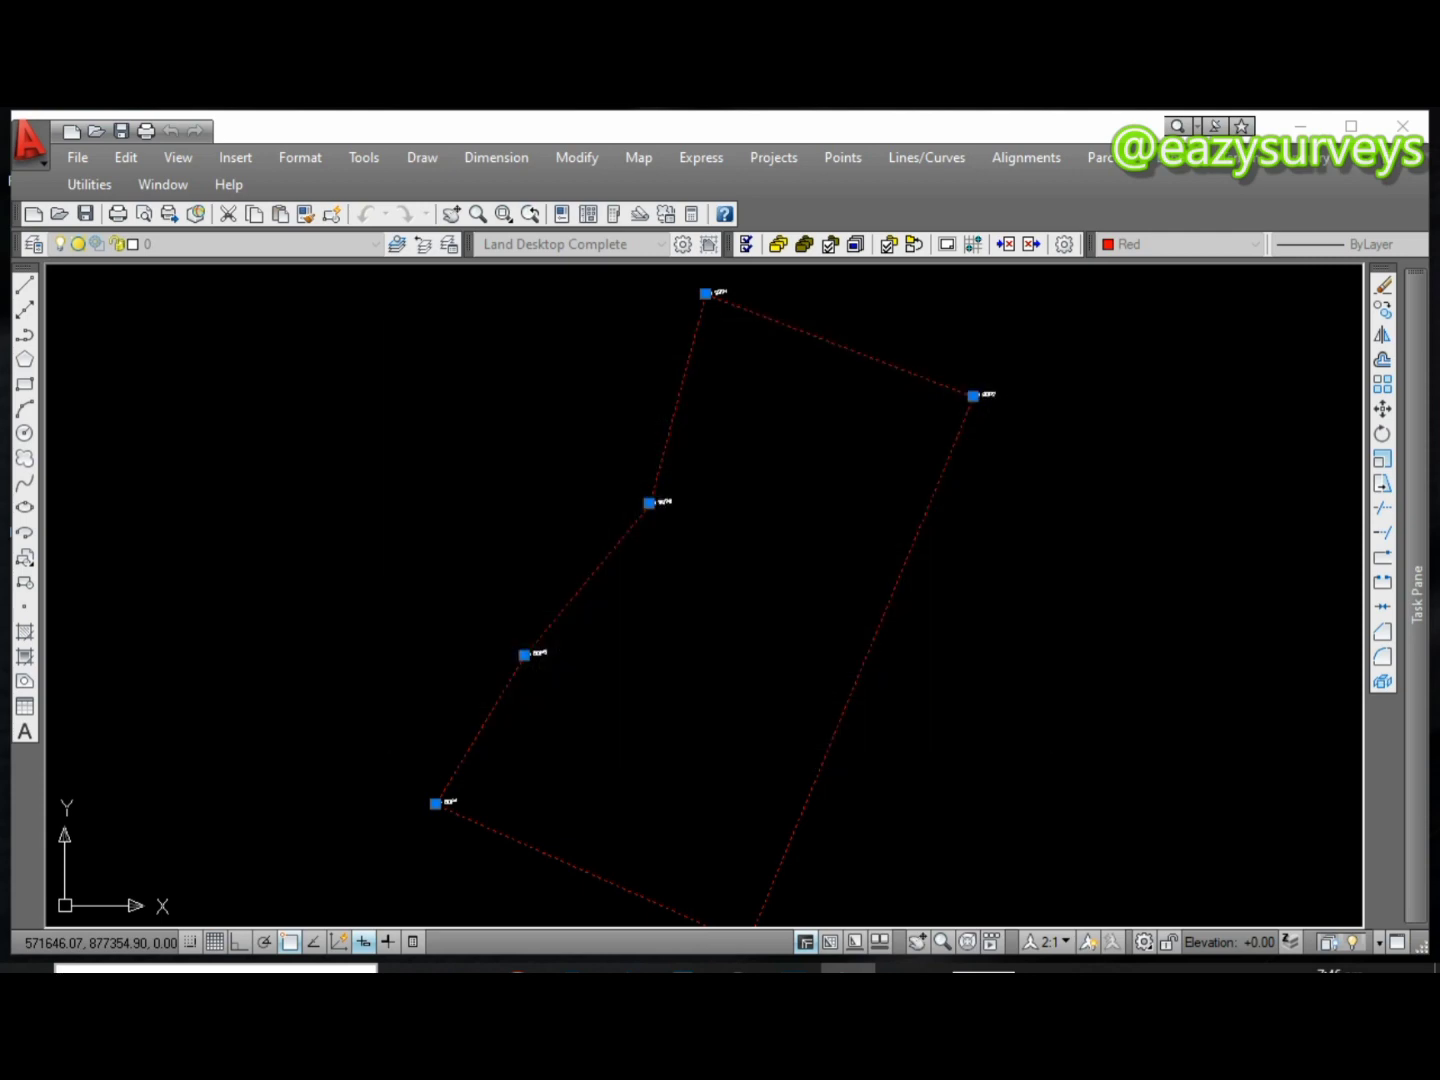
Add dynamic bearing and distance labels to all sides of the red boundary polyline
{"action": "left_click", "coordinate": [1173, 160]}
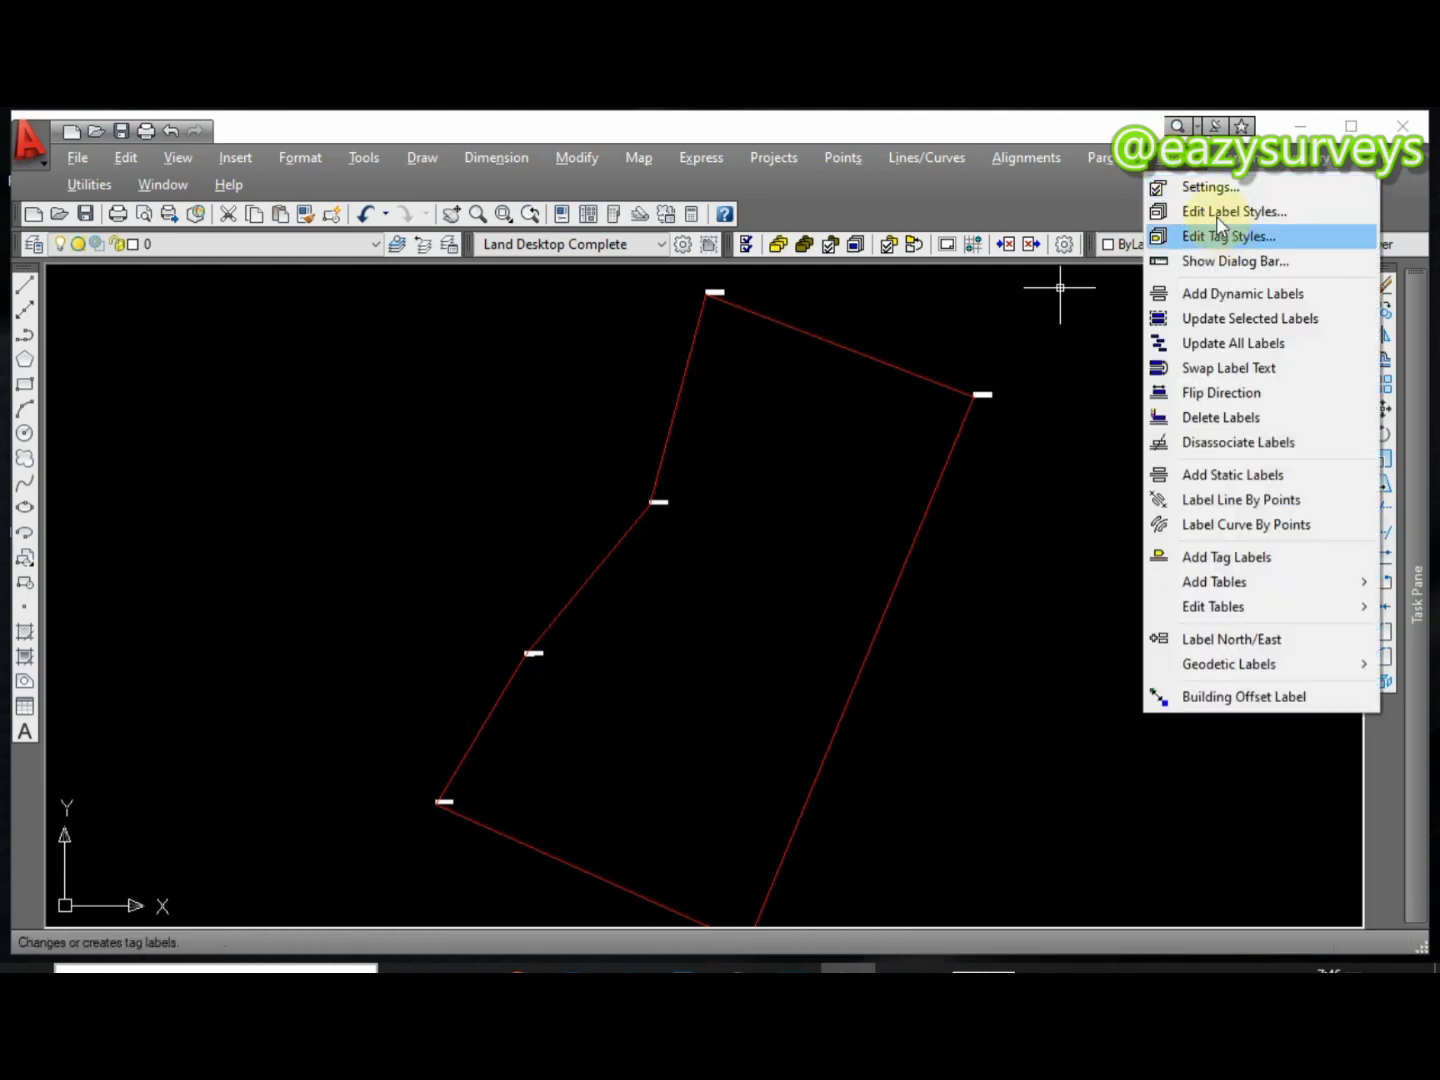
{"action": "left_click", "coordinate": [1251, 297]}
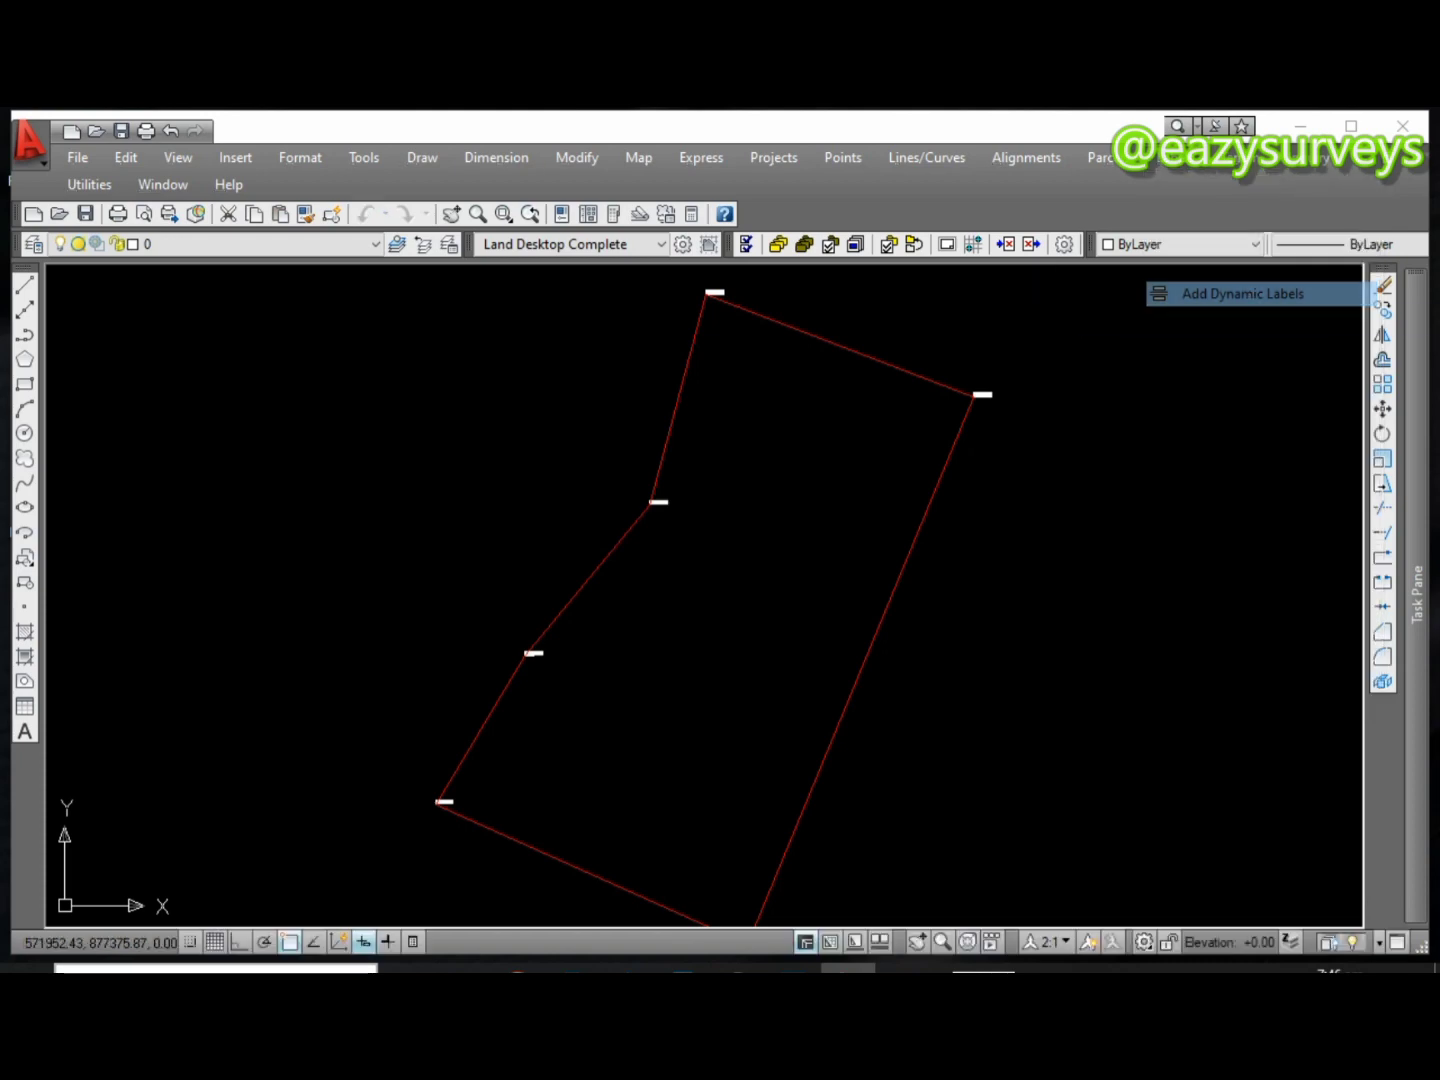
{"action": "left_click", "coordinate": [927, 509]}
{"action": "key", "text": "Return"}
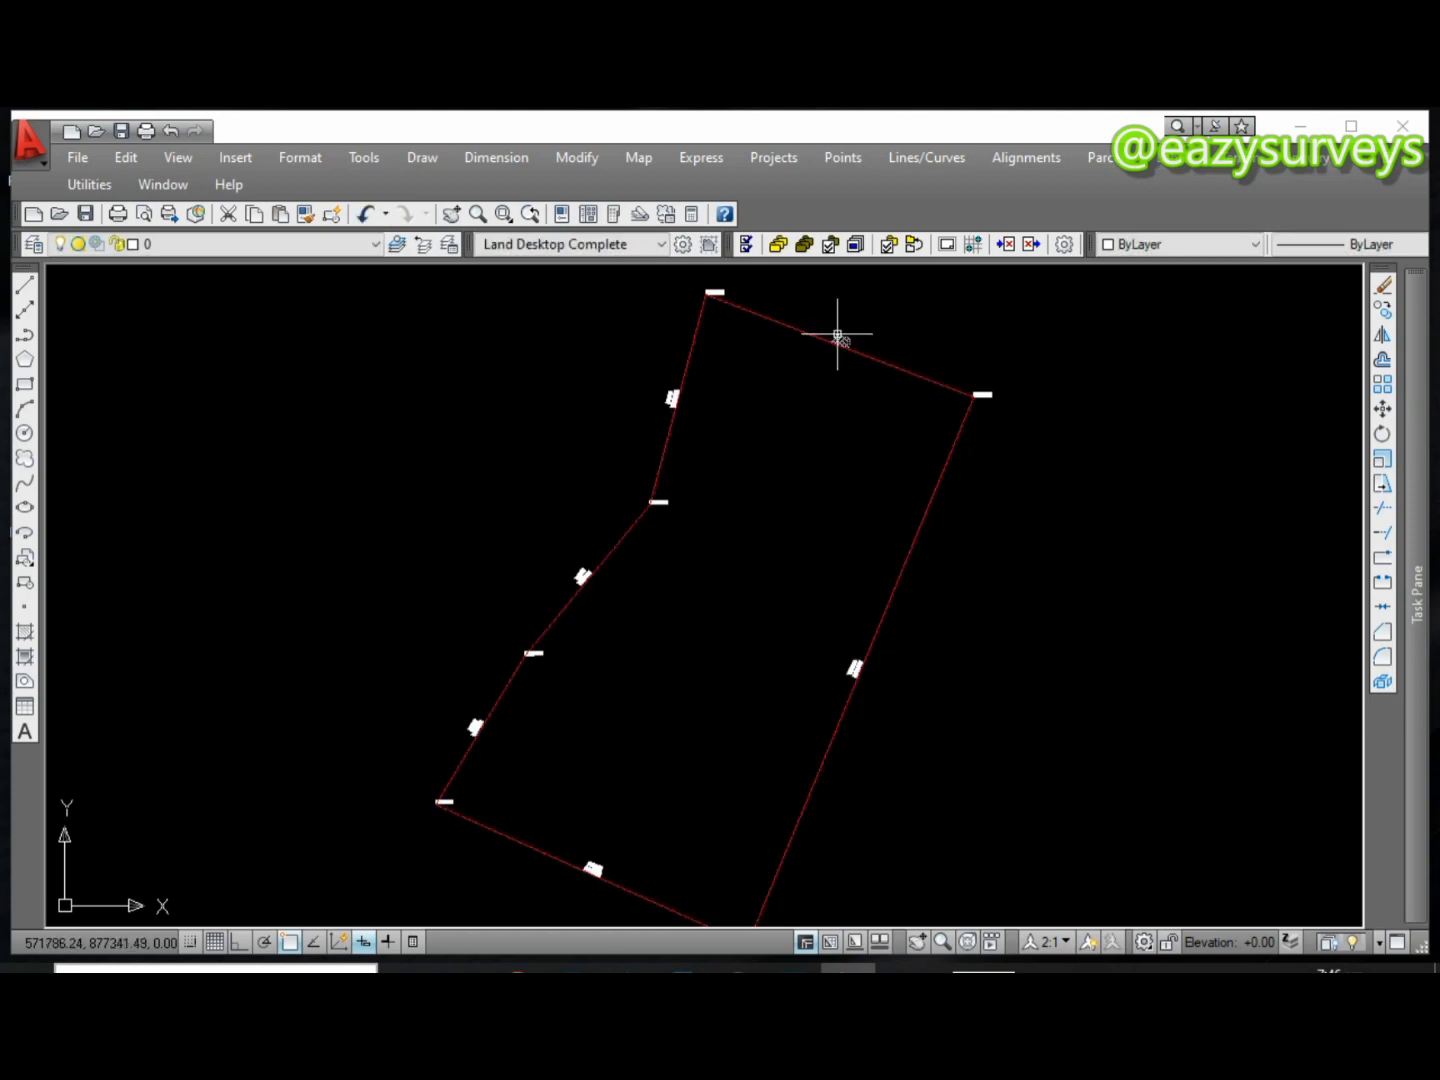
Examine the bearing and distance labels along the boundary and the point labels at BDP1 and BDP2
{"action": "scroll", "coordinate": [838, 335], "scroll_direction": "up", "scroll_amount": 5}
{"action": "scroll", "coordinate": [895, 470], "scroll_direction": "up", "scroll_amount": 1}
{"action": "scroll", "coordinate": [904, 400], "scroll_direction": "down", "scroll_amount": 6}
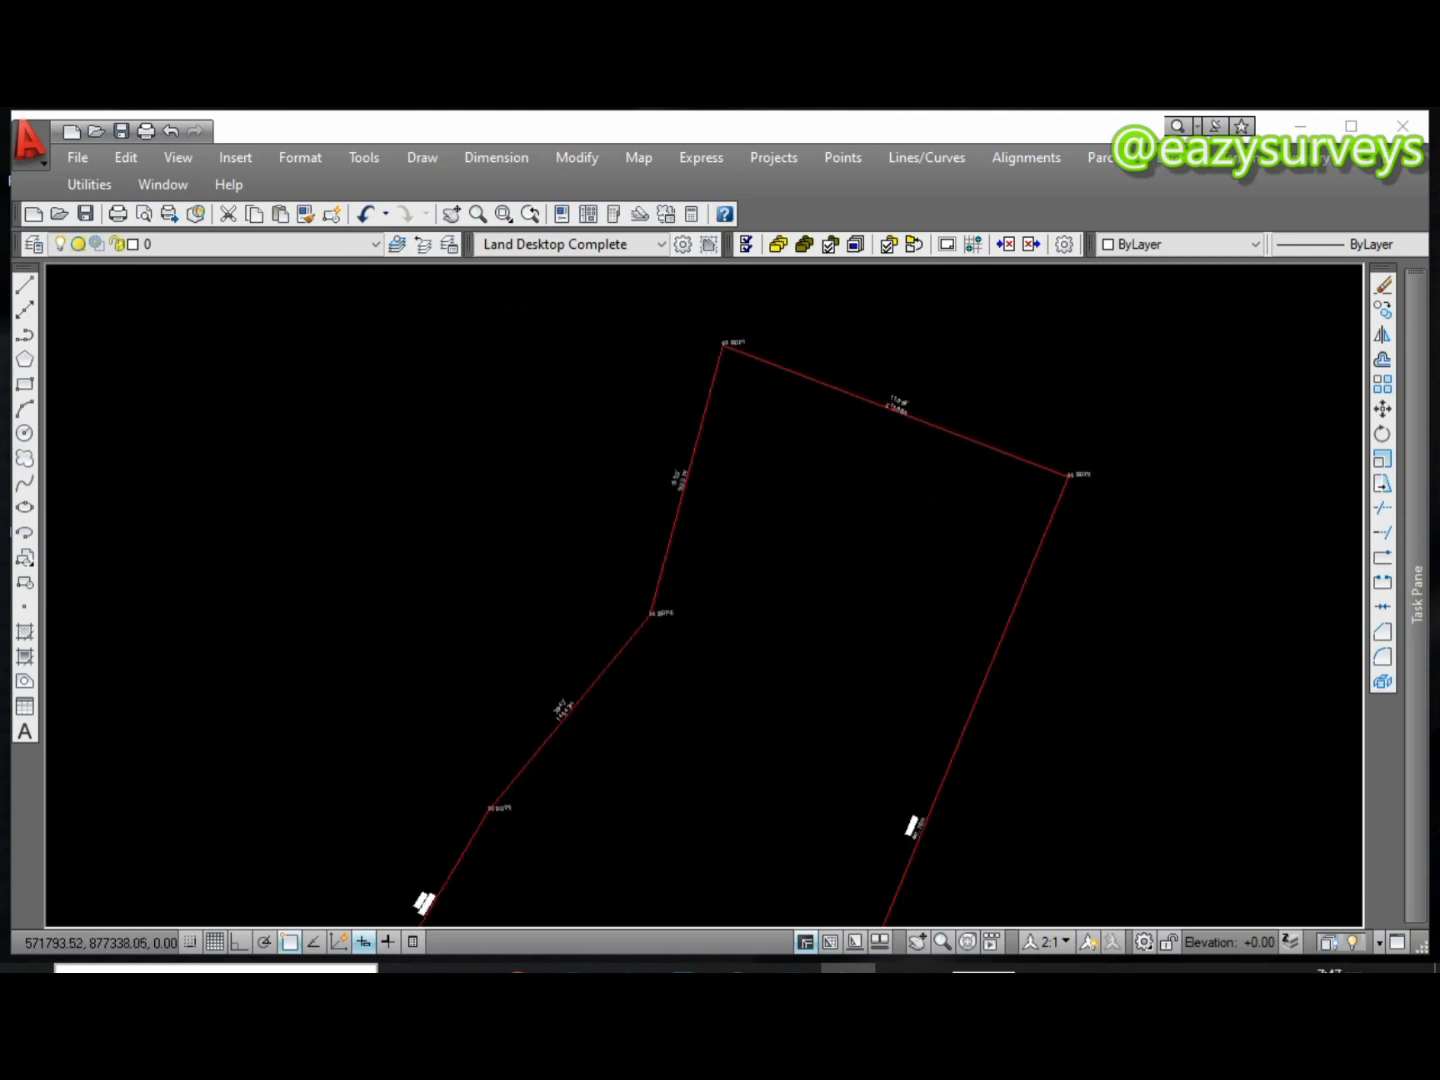
{"action": "scroll", "coordinate": [824, 386], "scroll_direction": "up", "scroll_amount": 3}
{"action": "scroll", "coordinate": [800, 363], "scroll_direction": "up", "scroll_amount": 1}
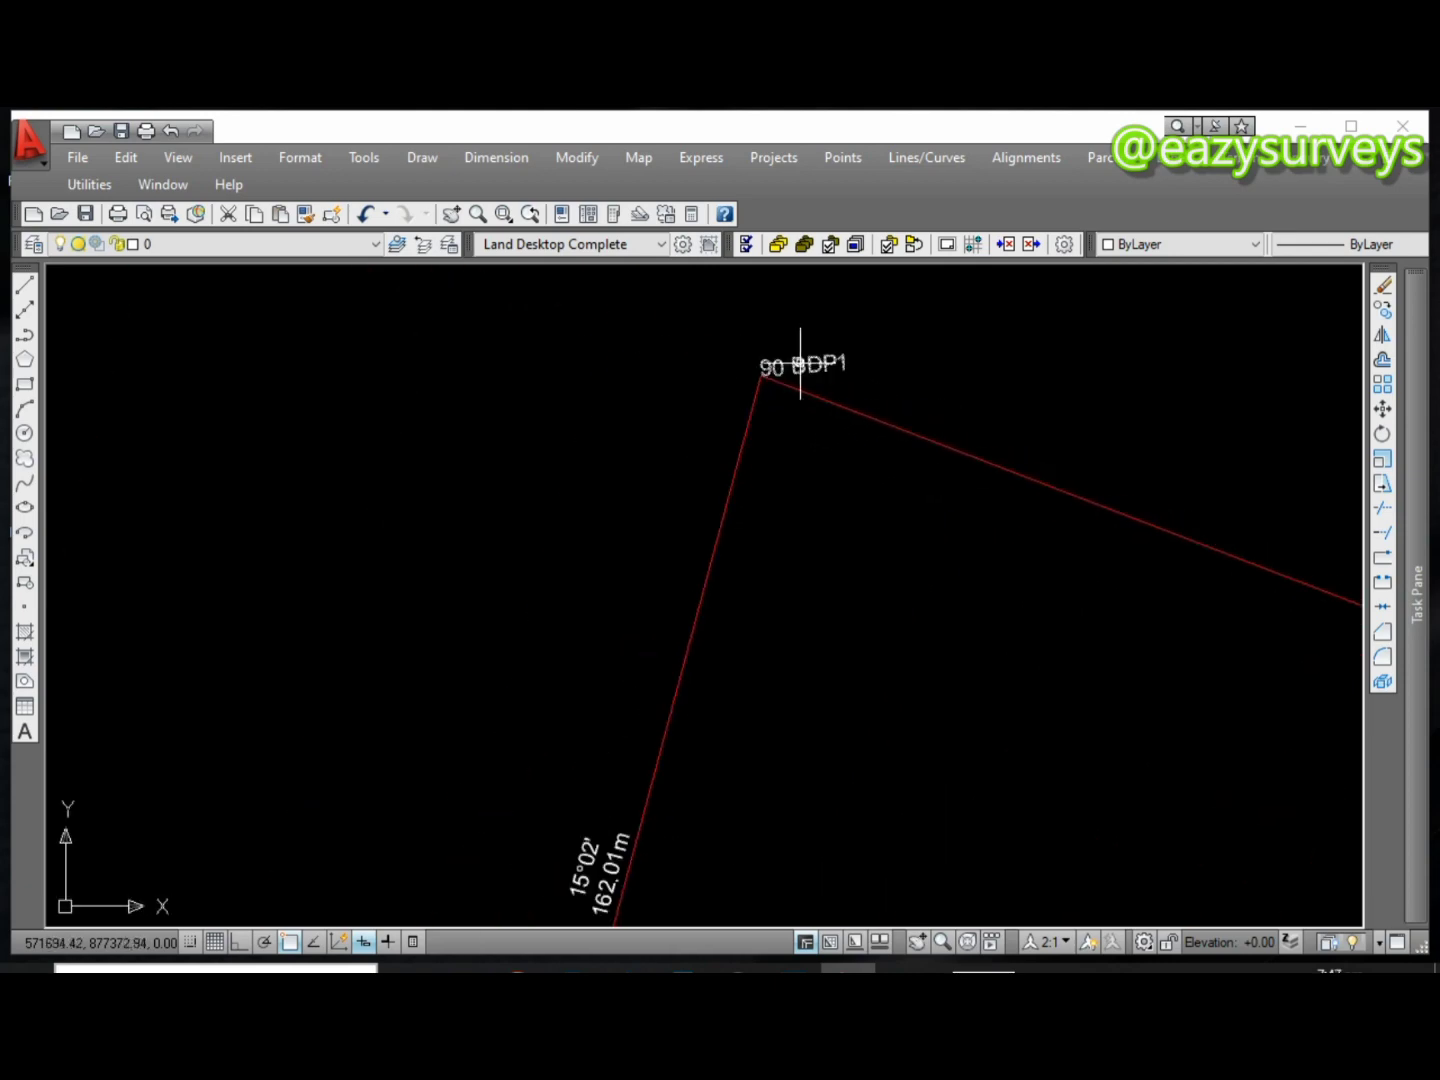
{"action": "scroll", "coordinate": [799, 364], "scroll_direction": "down", "scroll_amount": 2}
{"action": "scroll", "coordinate": [1113, 483], "scroll_direction": "up", "scroll_amount": 5}
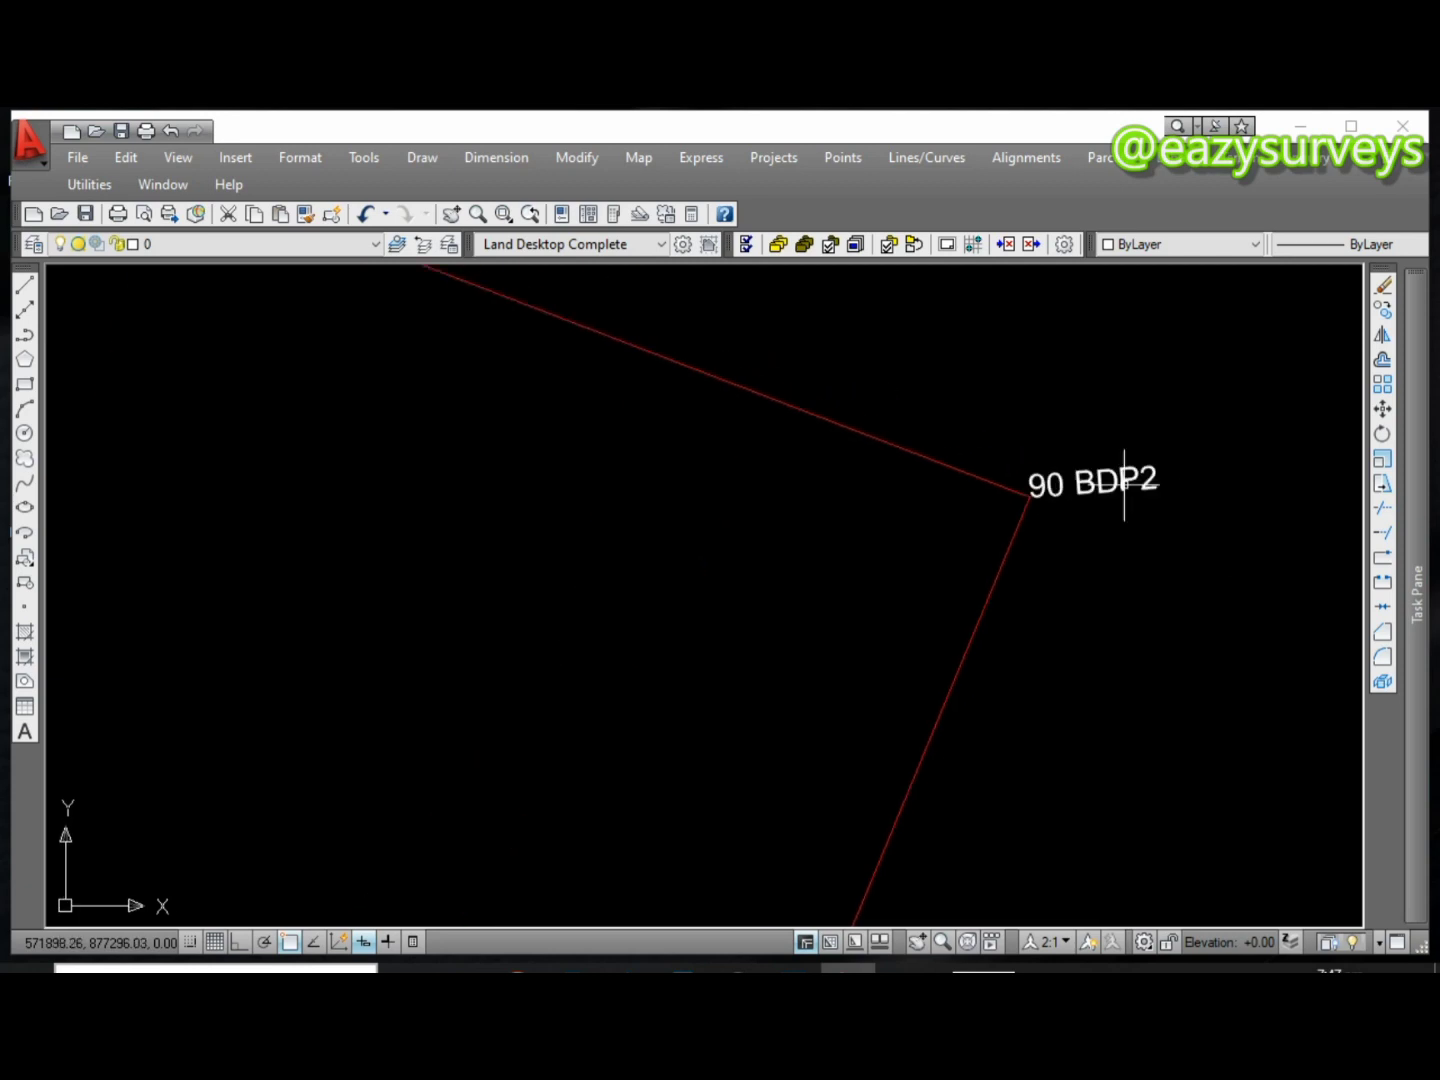
{"action": "scroll", "coordinate": [1104, 485], "scroll_direction": "down", "scroll_amount": 4}
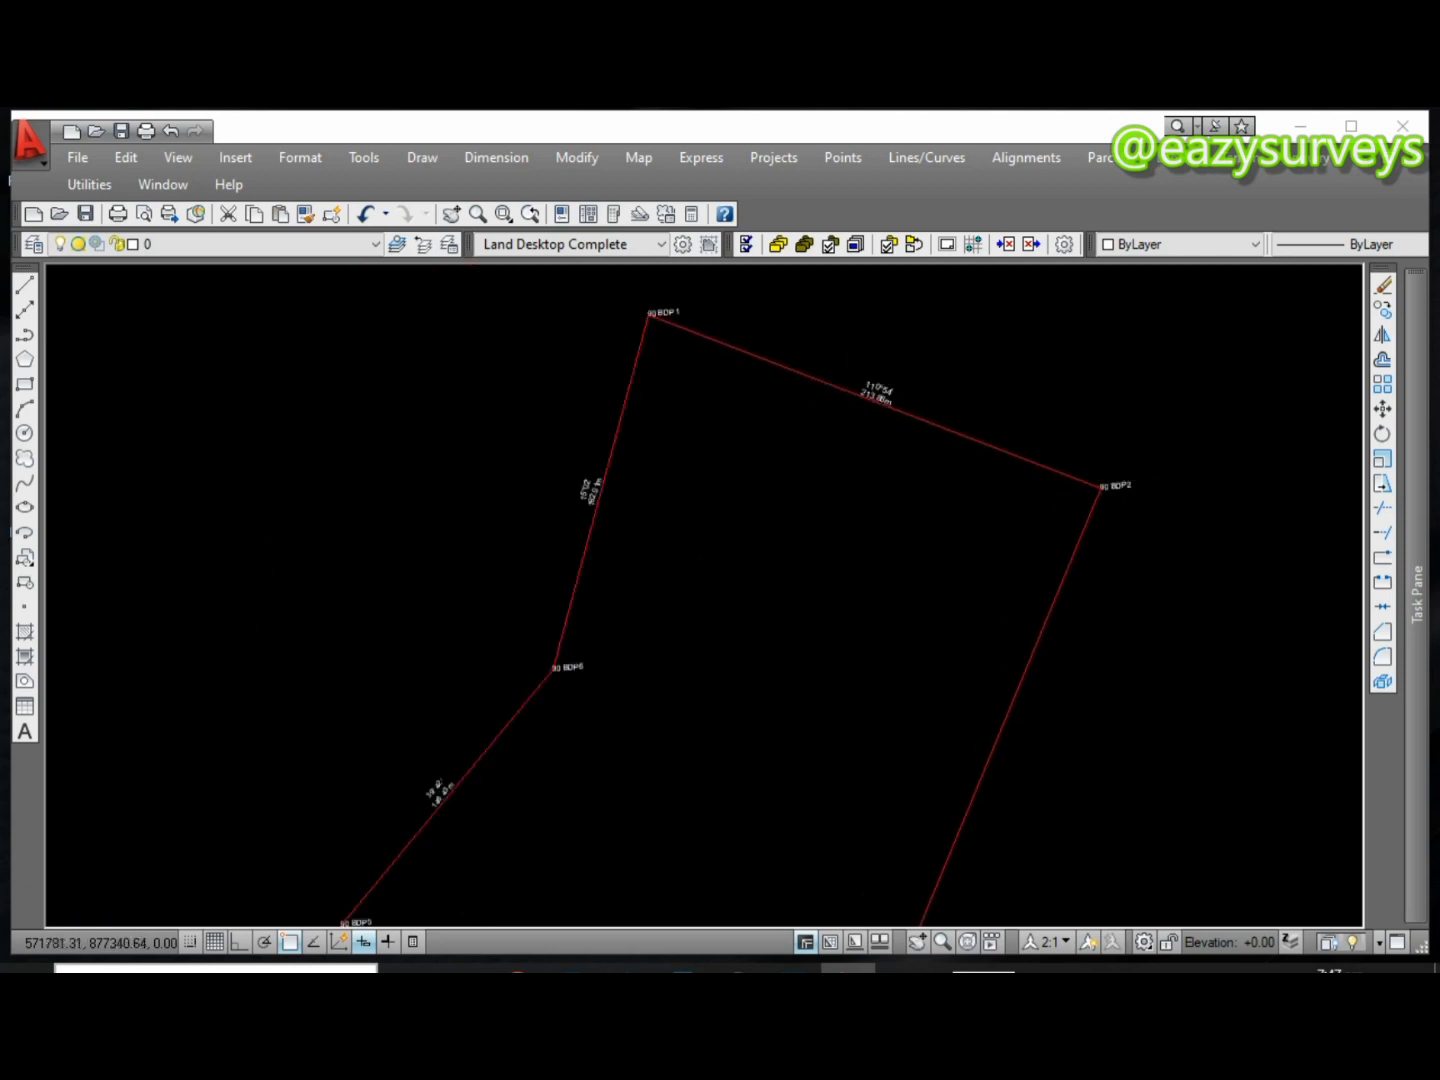
Move the BDP1–BDP2 label onto its line so the bearing sits above and the distance below
{"action": "scroll", "coordinate": [849, 383], "scroll_direction": "up", "scroll_amount": 4}
{"action": "right_click", "coordinate": [929, 385]}
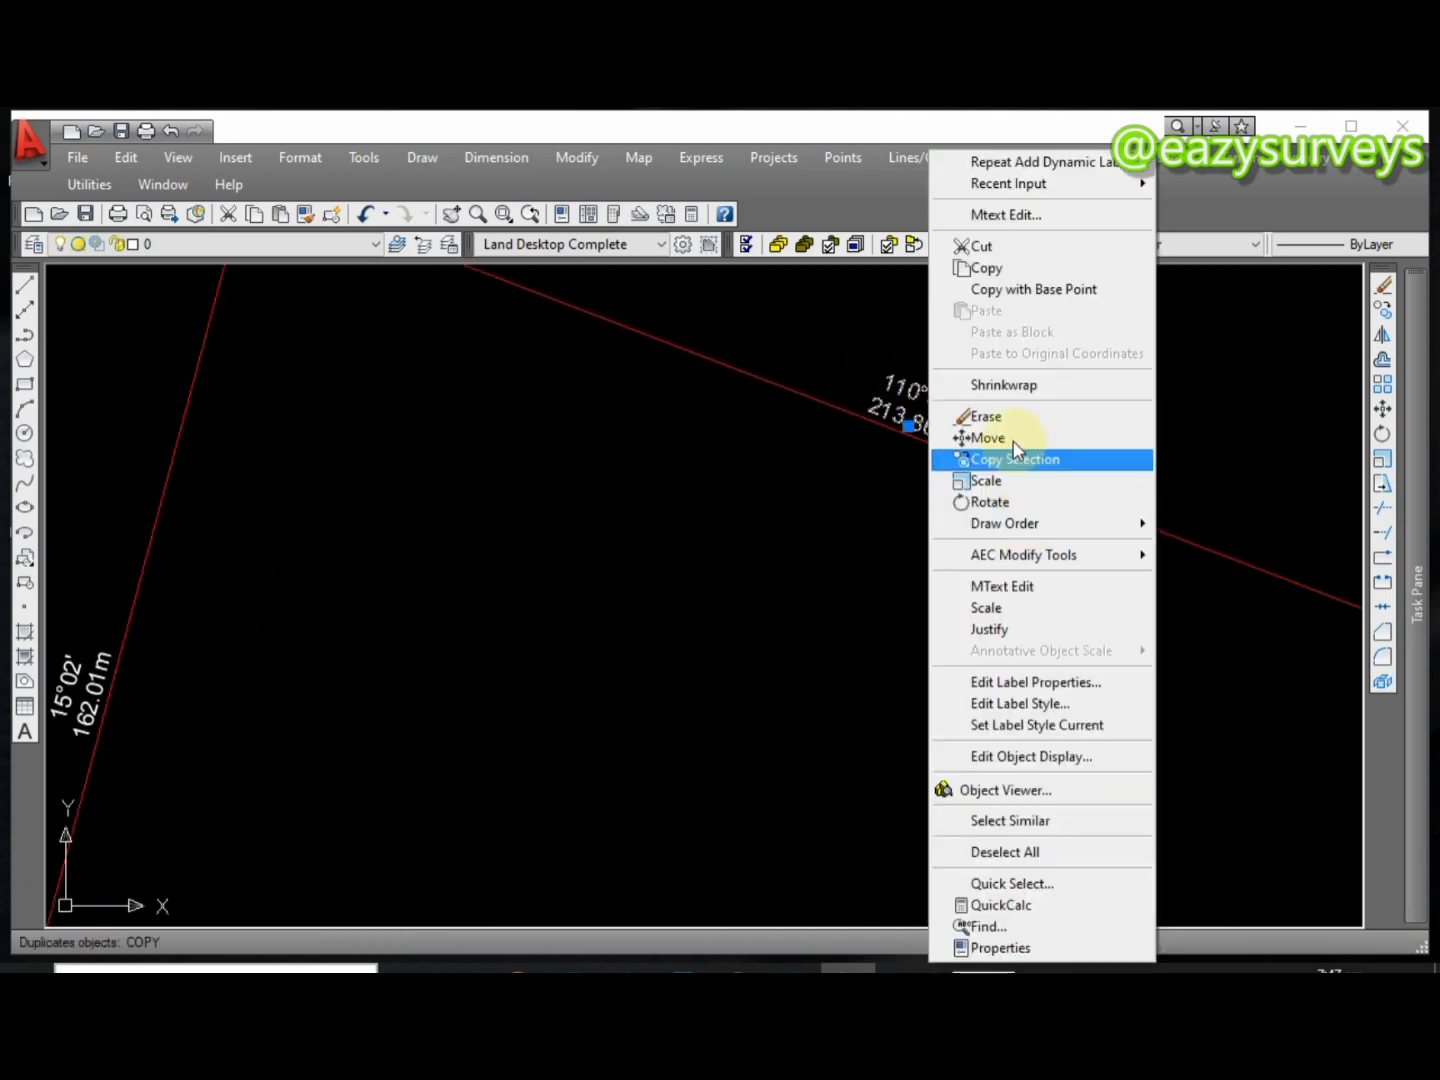
{"action": "left_click", "coordinate": [986, 460]}
{"action": "key", "text": "Escape"}
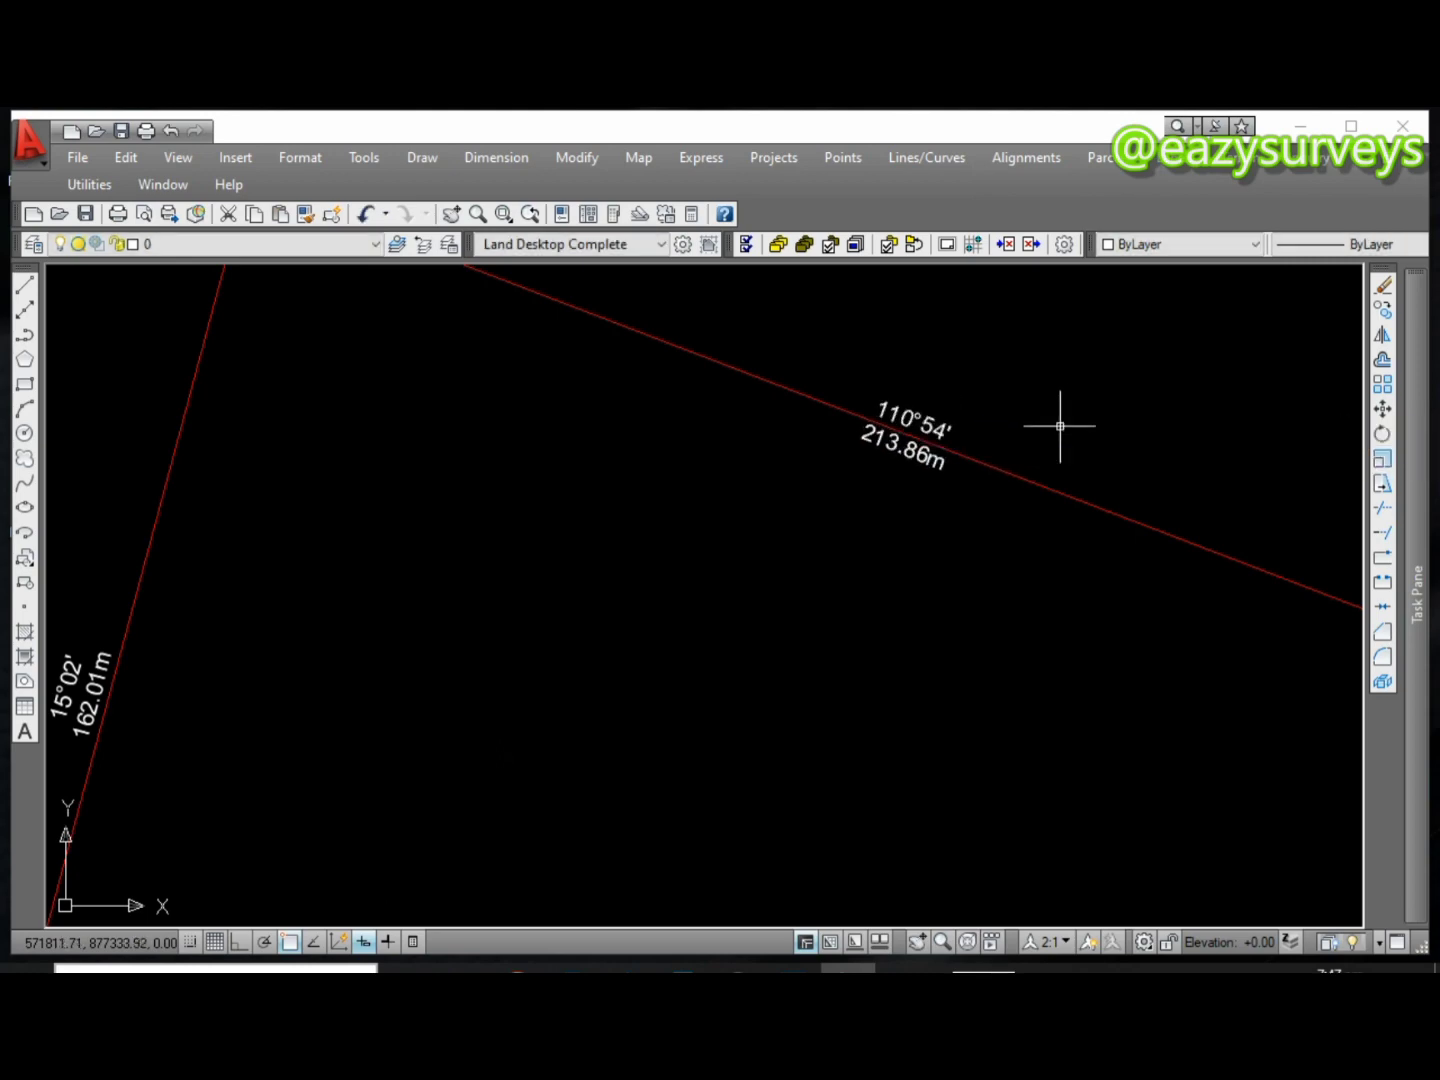
Move the label of the long boundary side below BDP2 so its bearing and distance straddle the line
{"action": "scroll", "coordinate": [1029, 461], "scroll_direction": "down", "scroll_amount": 5}
{"action": "scroll", "coordinate": [1054, 643], "scroll_direction": "down", "scroll_amount": 2}
{"action": "middle_click_drag", "start_coordinate": [1054, 644], "coordinate": [861, 433]}
{"action": "scroll", "coordinate": [863, 567], "scroll_direction": "up", "scroll_amount": 5}
{"action": "scroll", "coordinate": [819, 434], "scroll_direction": "up", "scroll_amount": 2}
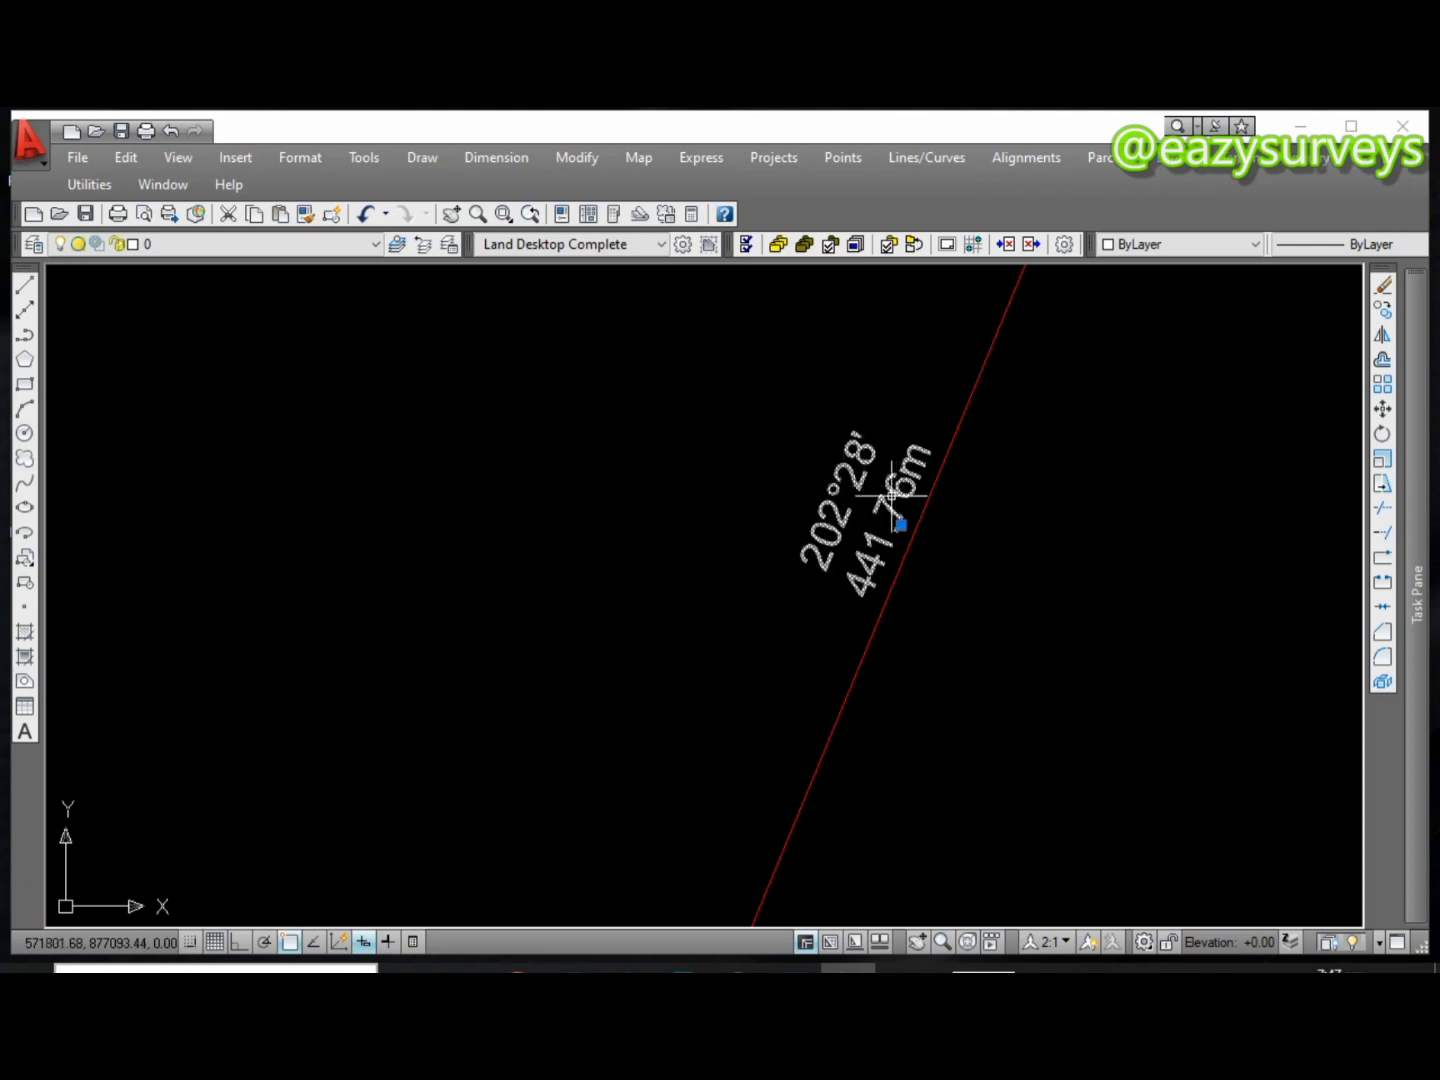
{"action": "right_click", "coordinate": [894, 492]}
{"action": "left_click", "coordinate": [950, 434]}
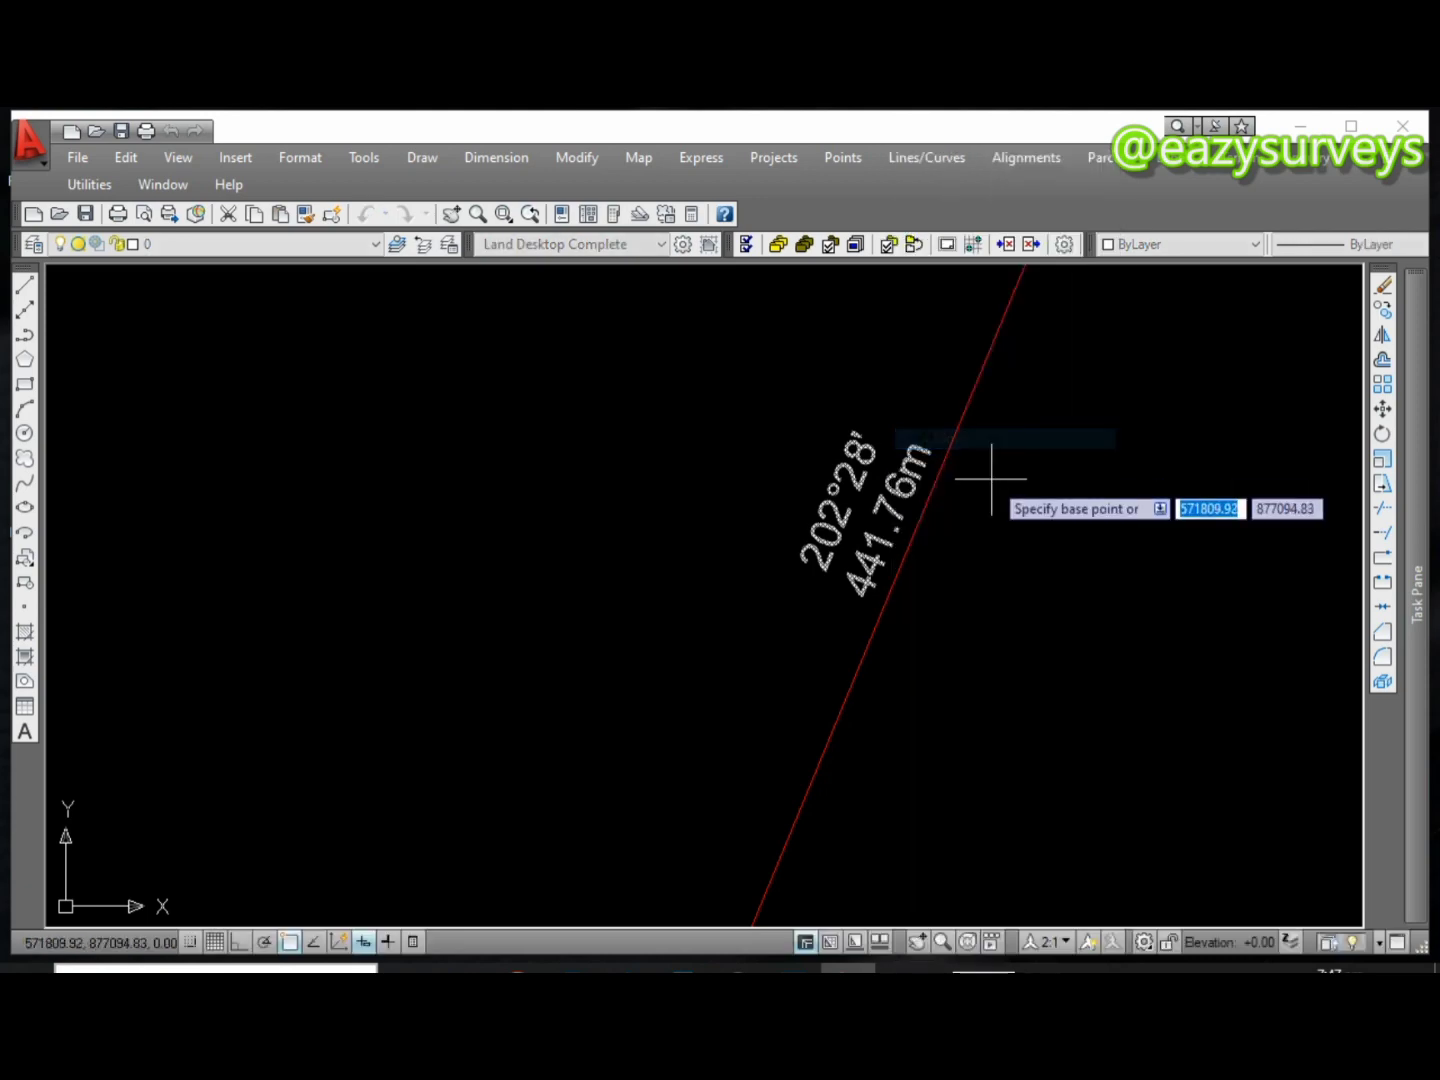
{"action": "left_click", "coordinate": [994, 478]}
{"action": "left_click", "coordinate": [1035, 508]}
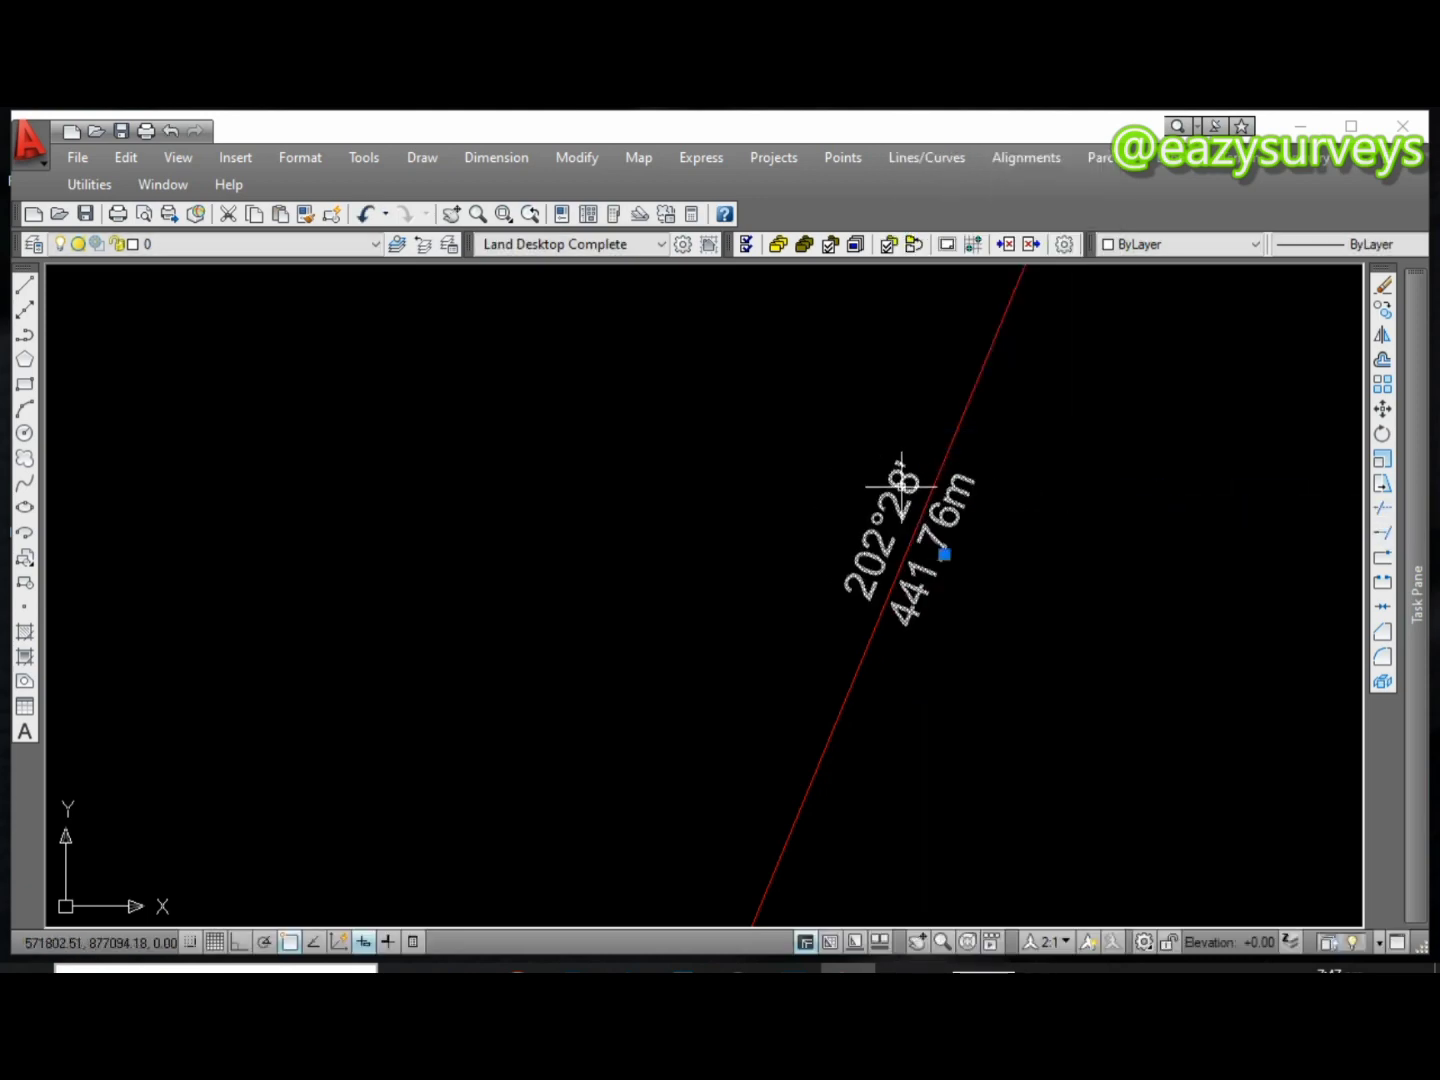
Swap the two text lines of the long eastern side's label so 441.76m is above and 202°28' below
{"action": "key", "text": "Delete"}
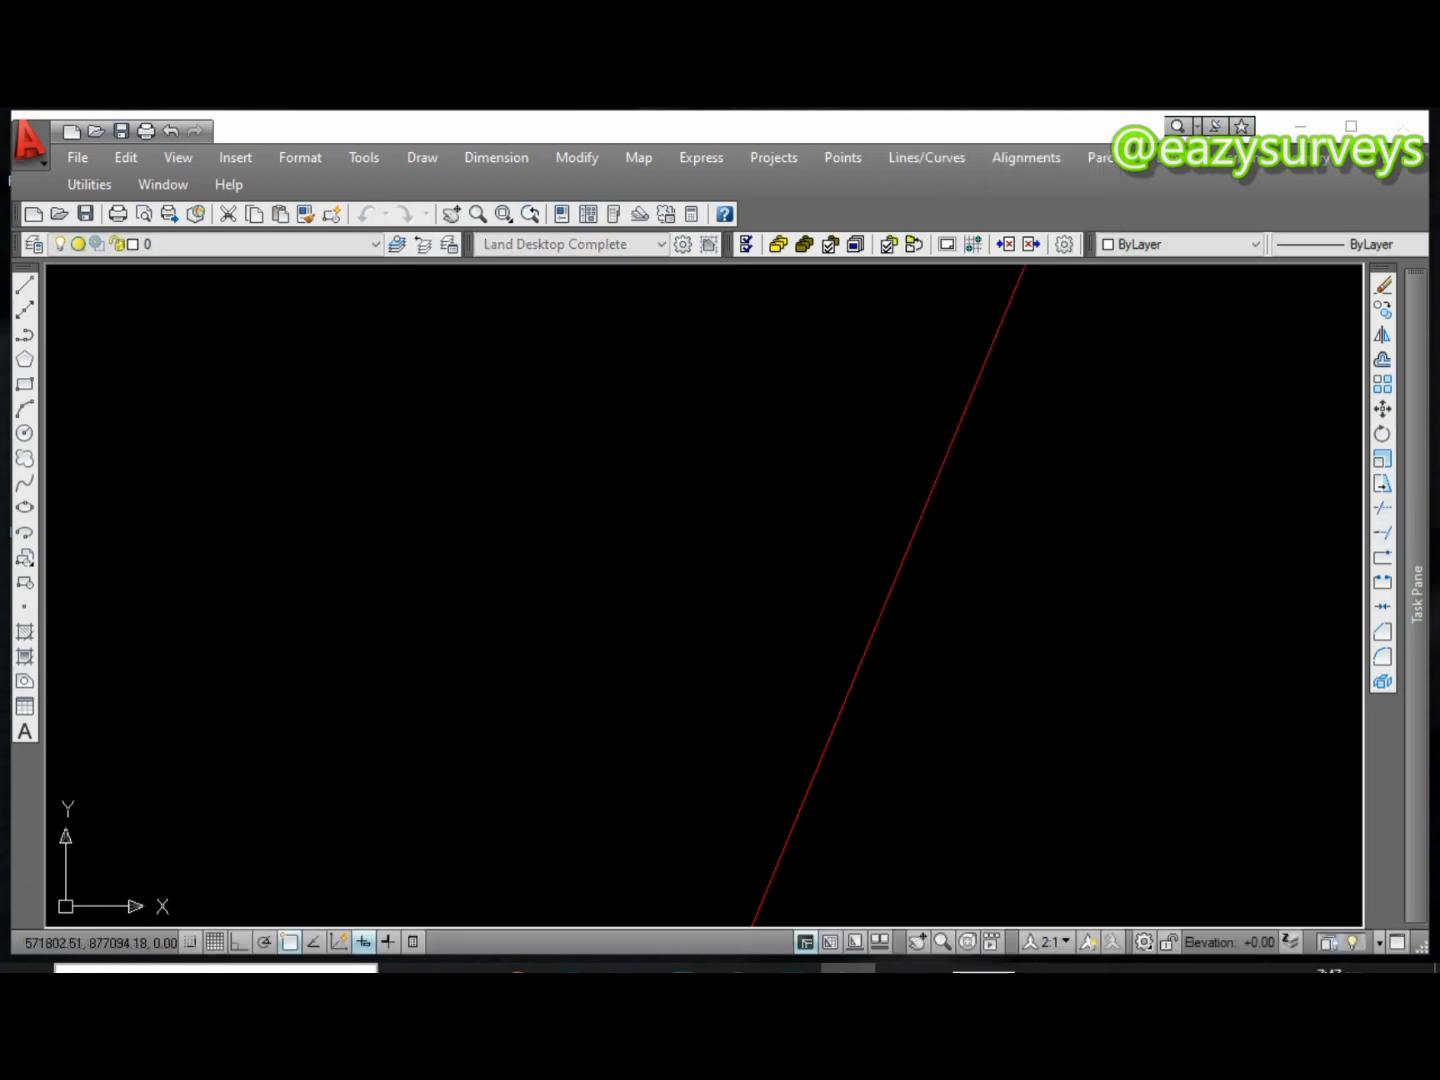
{"action": "double_click", "coordinate": [910, 489]}
{"action": "left_click_drag", "start_coordinate": [1010, 484], "coordinate": [885, 484]}
{"action": "right_click", "coordinate": [880, 483]}
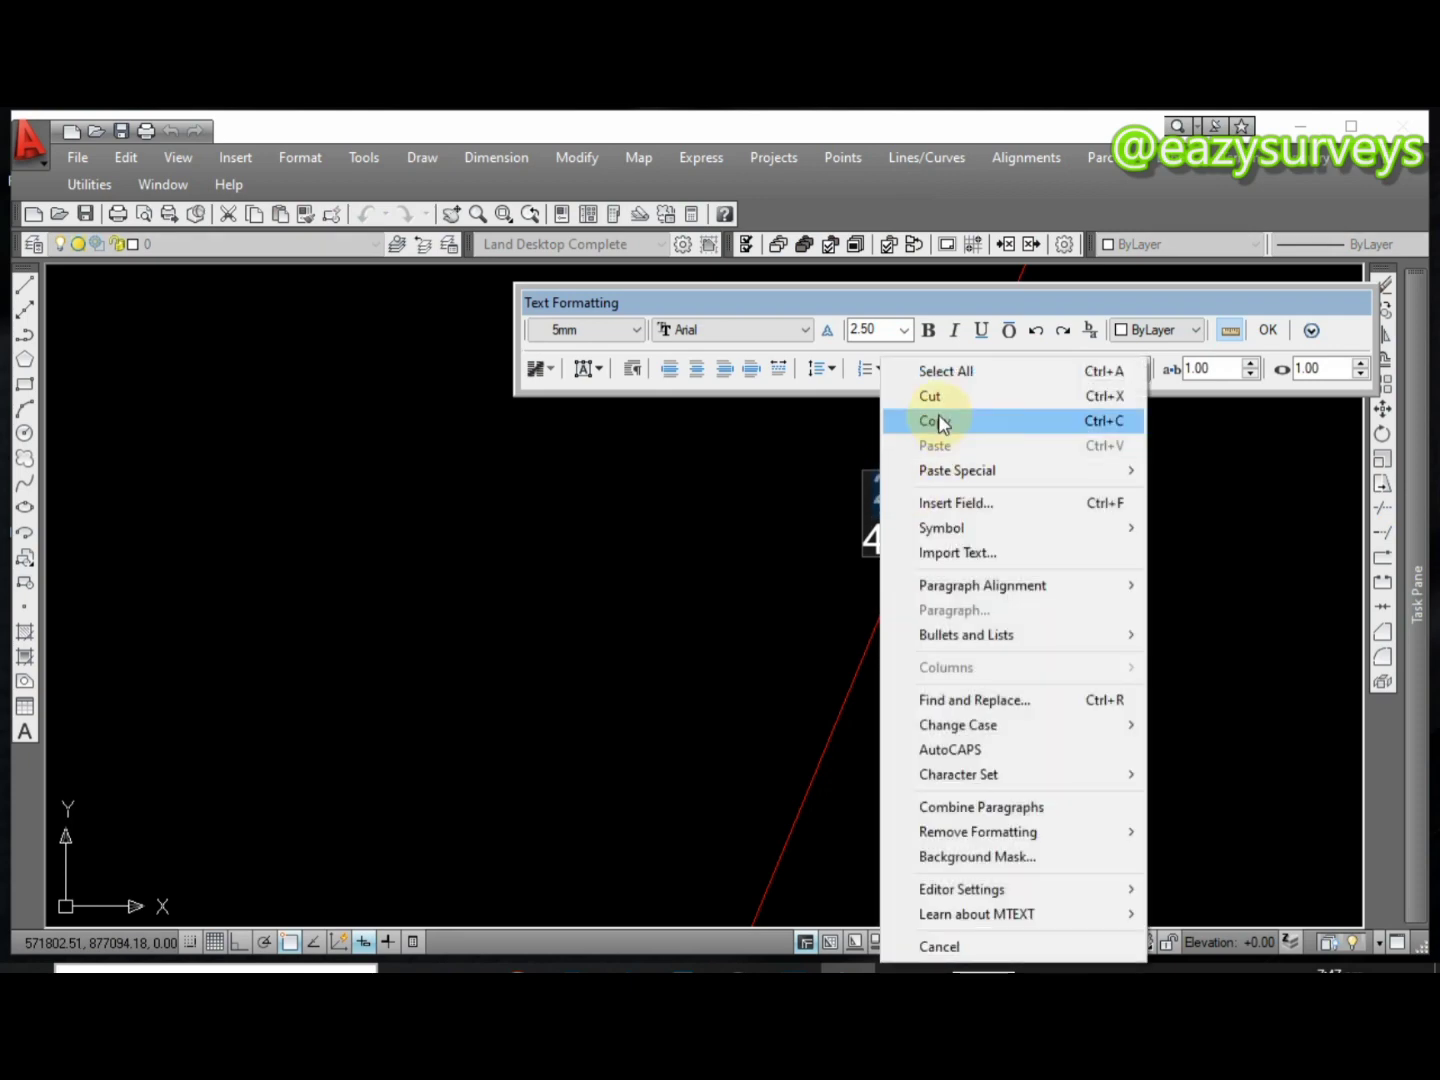
{"action": "left_click", "coordinate": [932, 421]}
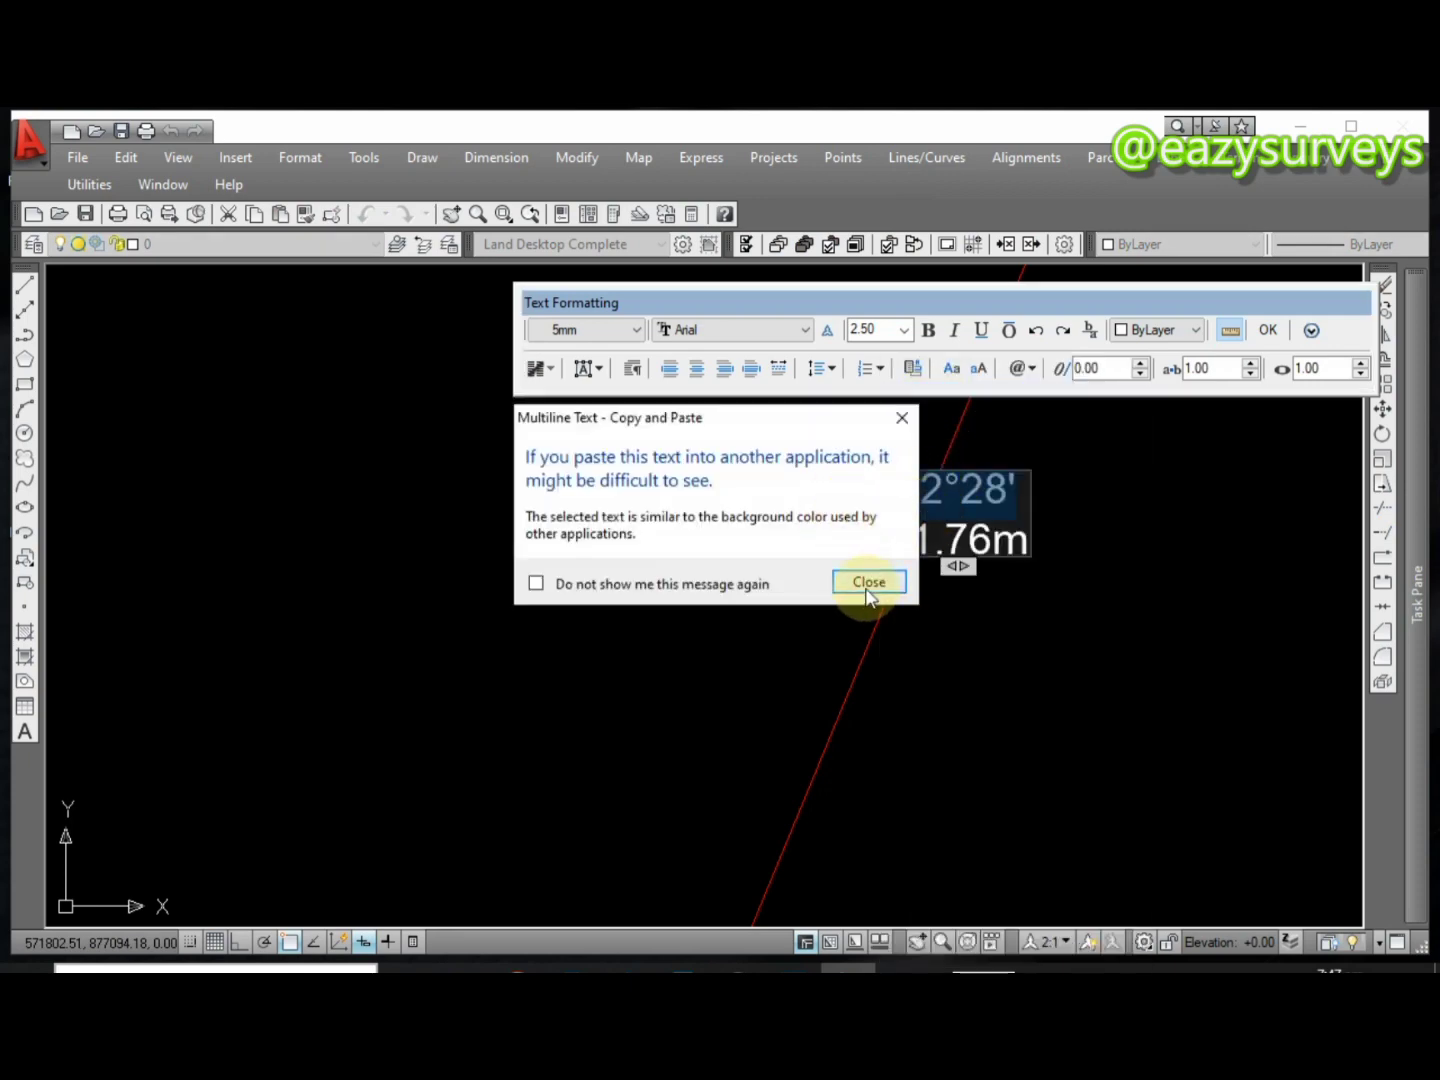
{"action": "left_click", "coordinate": [862, 583]}
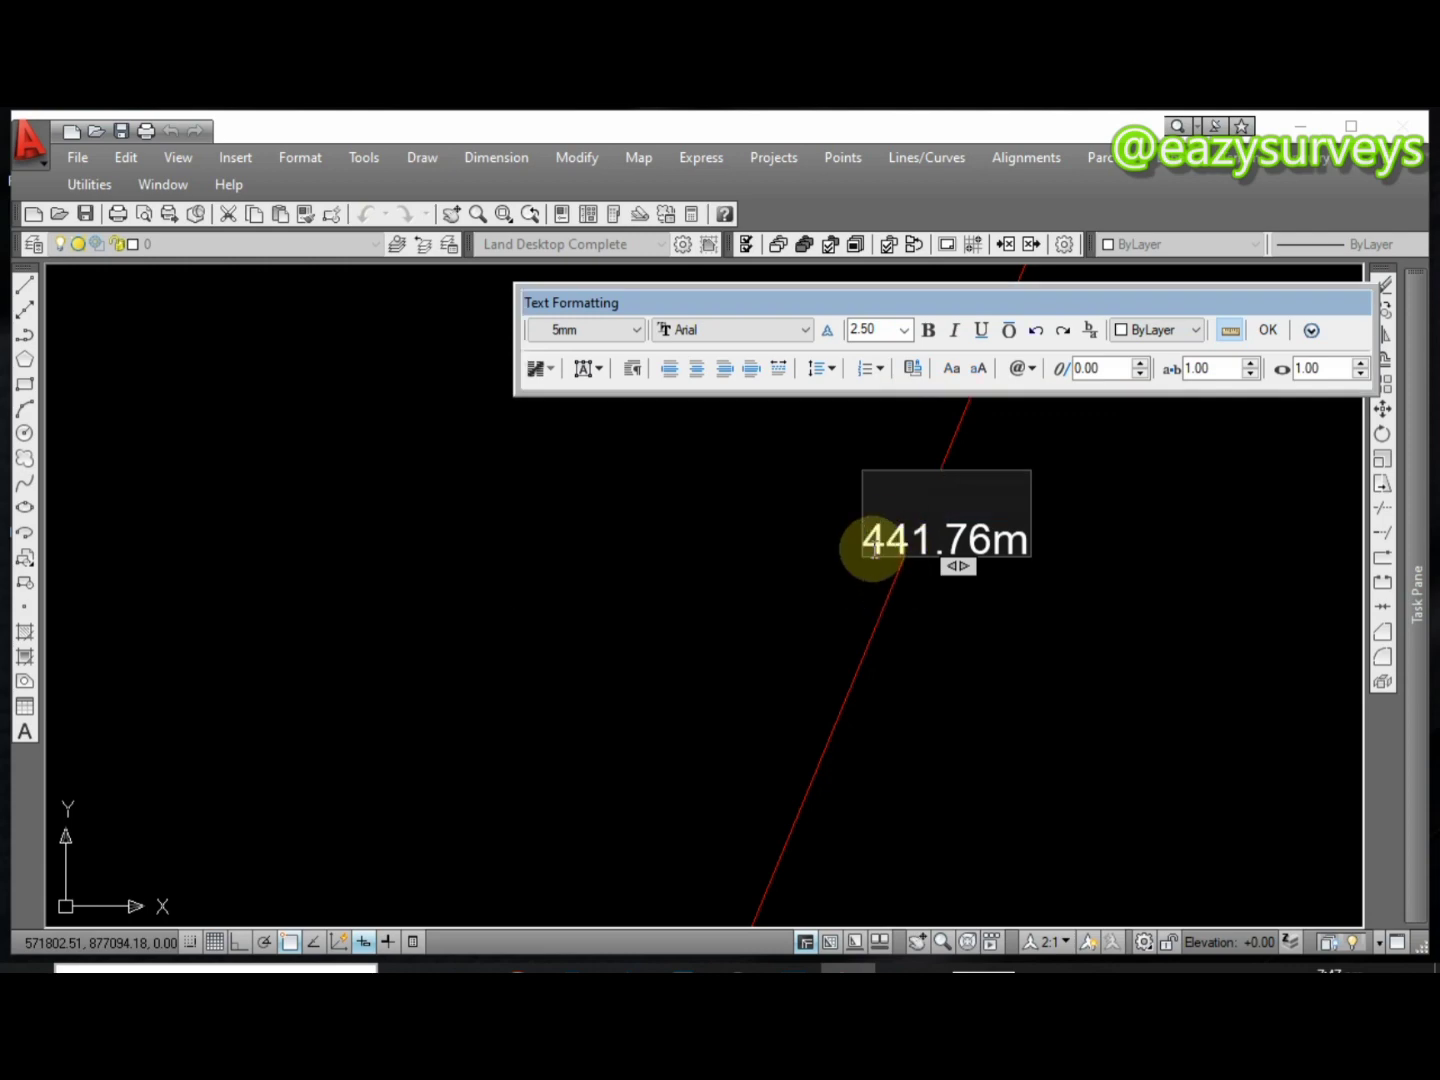
{"action": "left_click_drag", "start_coordinate": [874, 549], "coordinate": [1025, 545]}
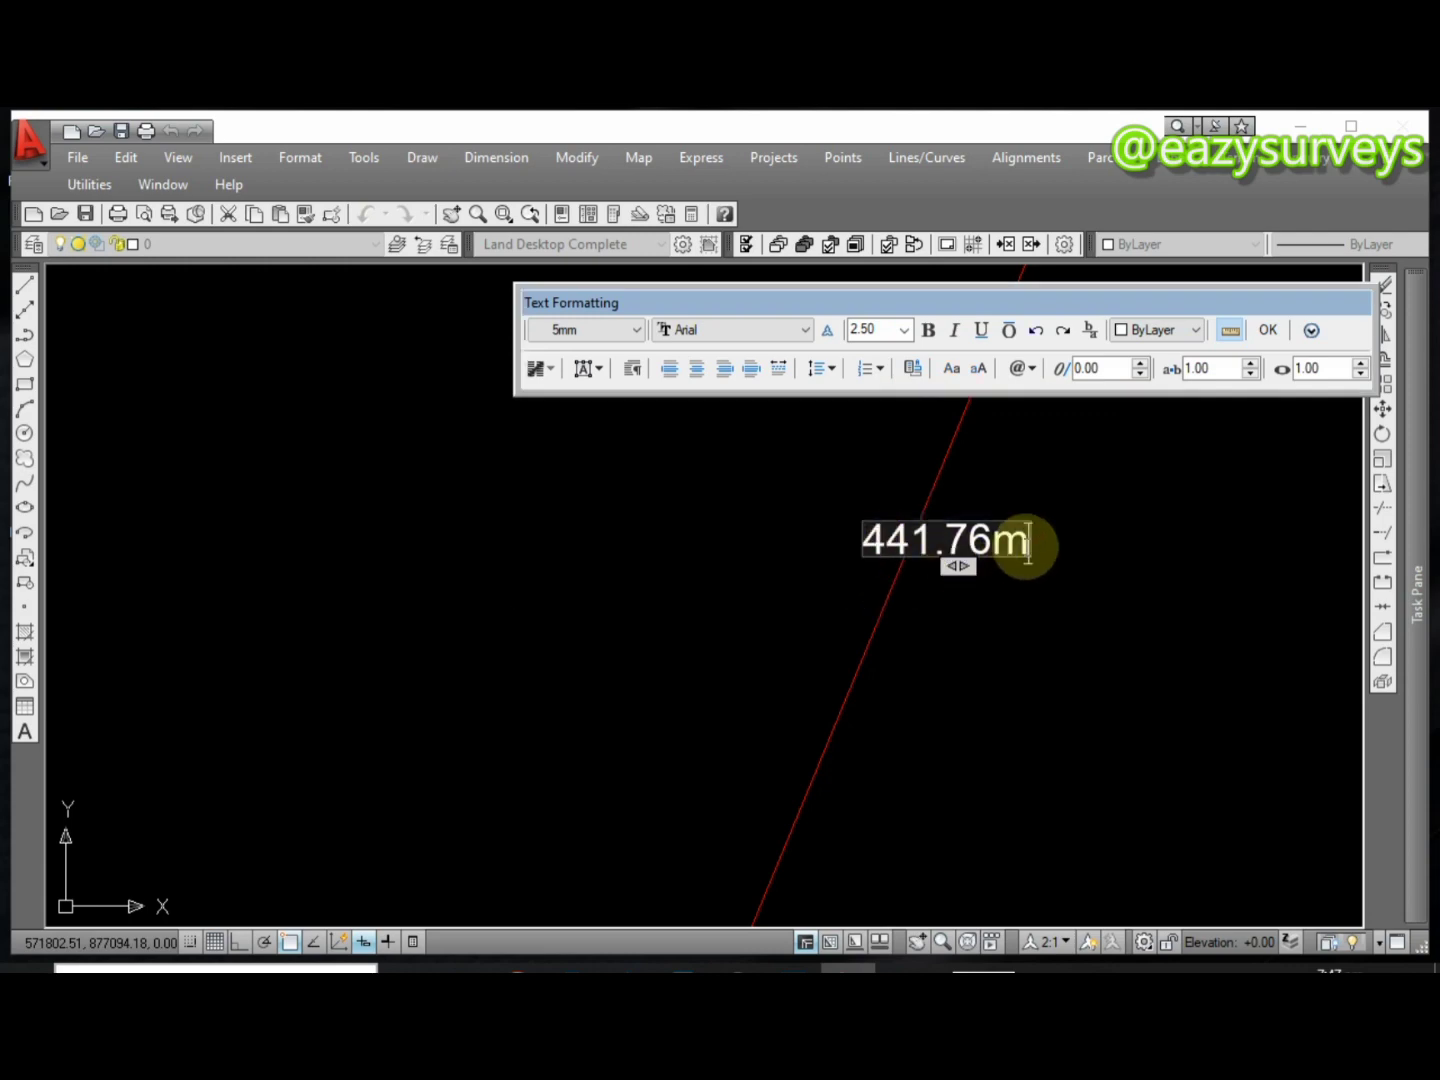
{"action": "key", "text": "ctrl+v"}
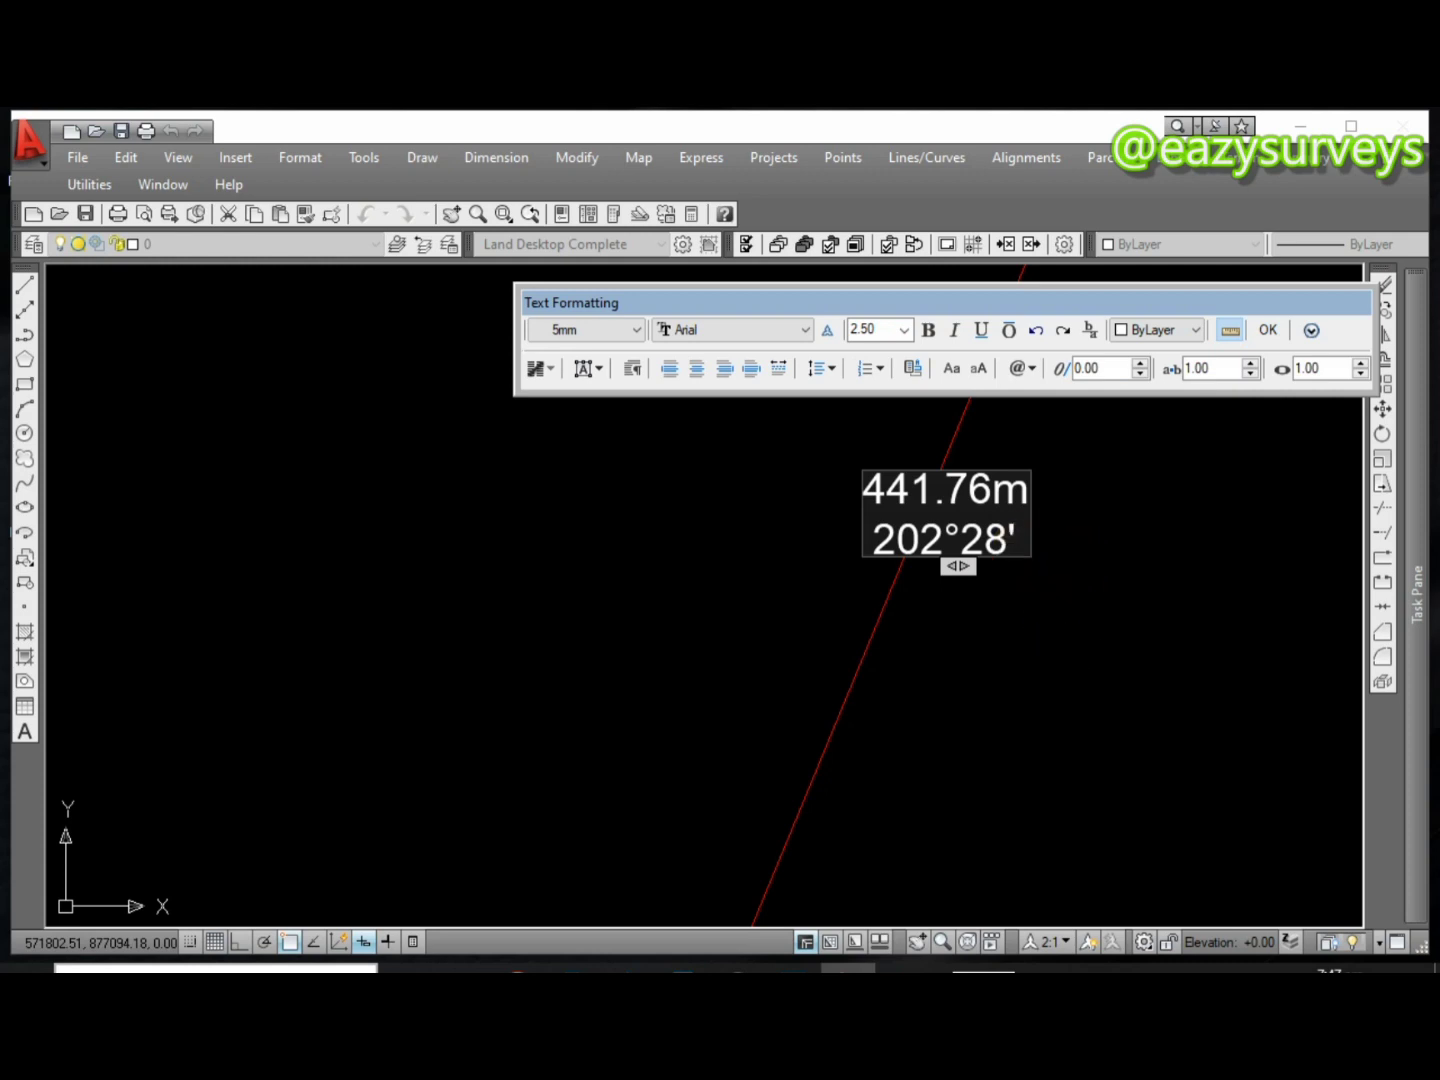
{"action": "left_click", "coordinate": [985, 596]}
Check the rearranged label on the eastern side and the other bearing and distance labels along the boundary
{"action": "scroll", "coordinate": [1027, 607], "scroll_direction": "down", "scroll_amount": 3}
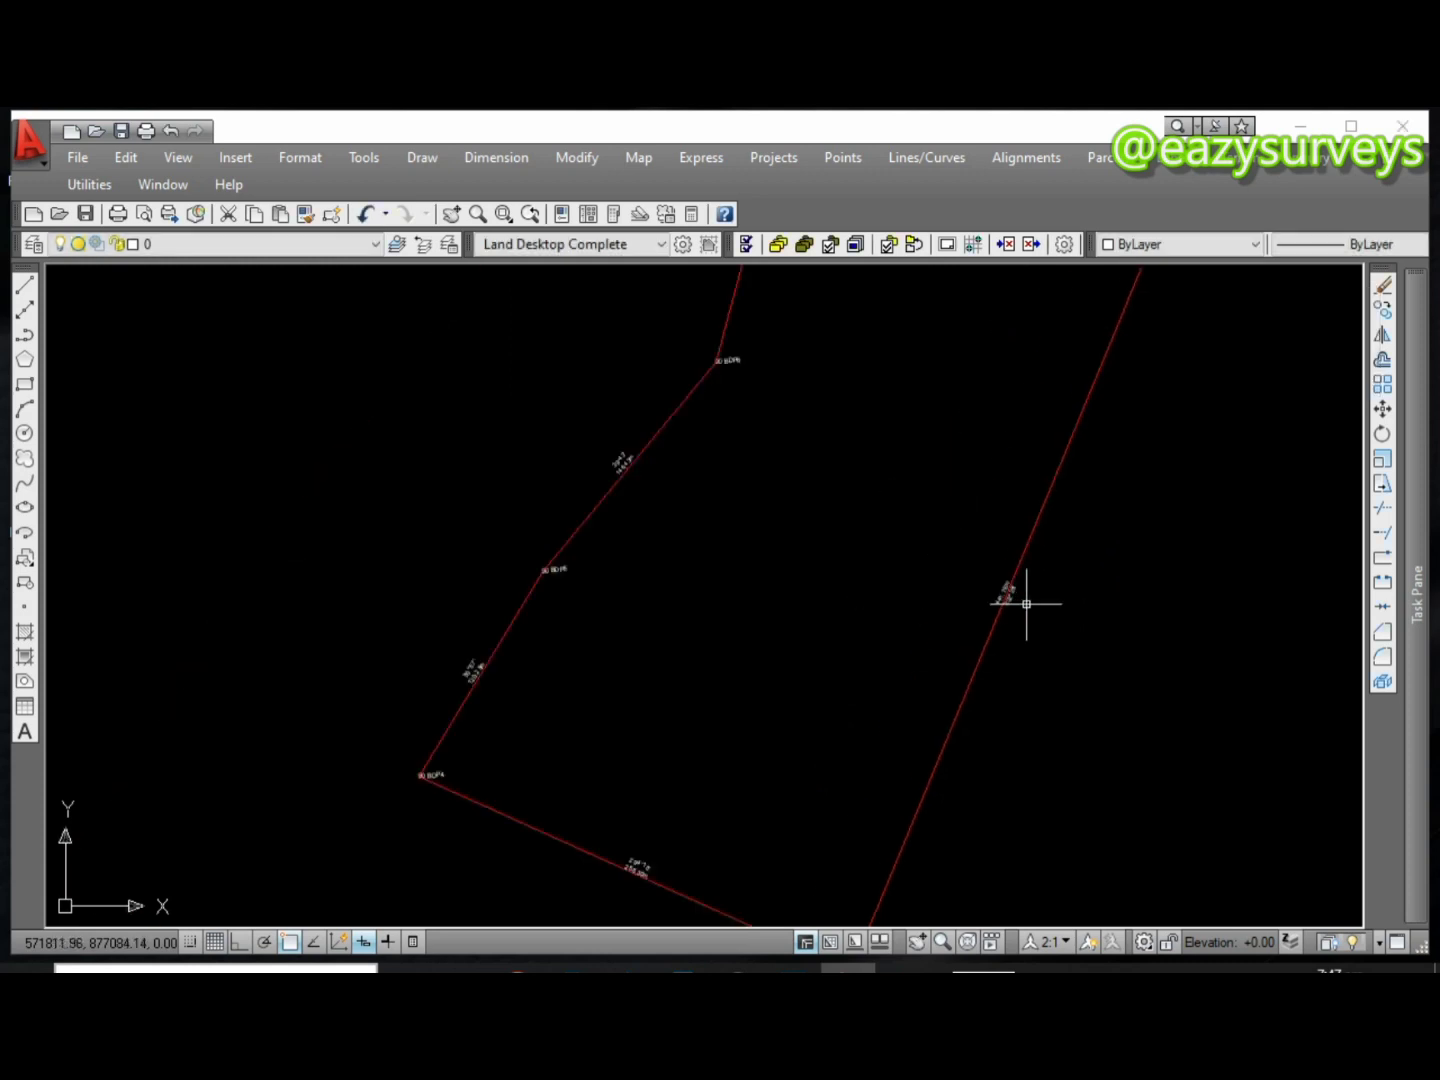
{"action": "scroll", "coordinate": [1022, 610], "scroll_direction": "down", "scroll_amount": 2}
{"action": "scroll", "coordinate": [941, 608], "scroll_direction": "up", "scroll_amount": 4}
{"action": "scroll", "coordinate": [935, 461], "scroll_direction": "up", "scroll_amount": 3}
{"action": "scroll", "coordinate": [930, 476], "scroll_direction": "down", "scroll_amount": 4}
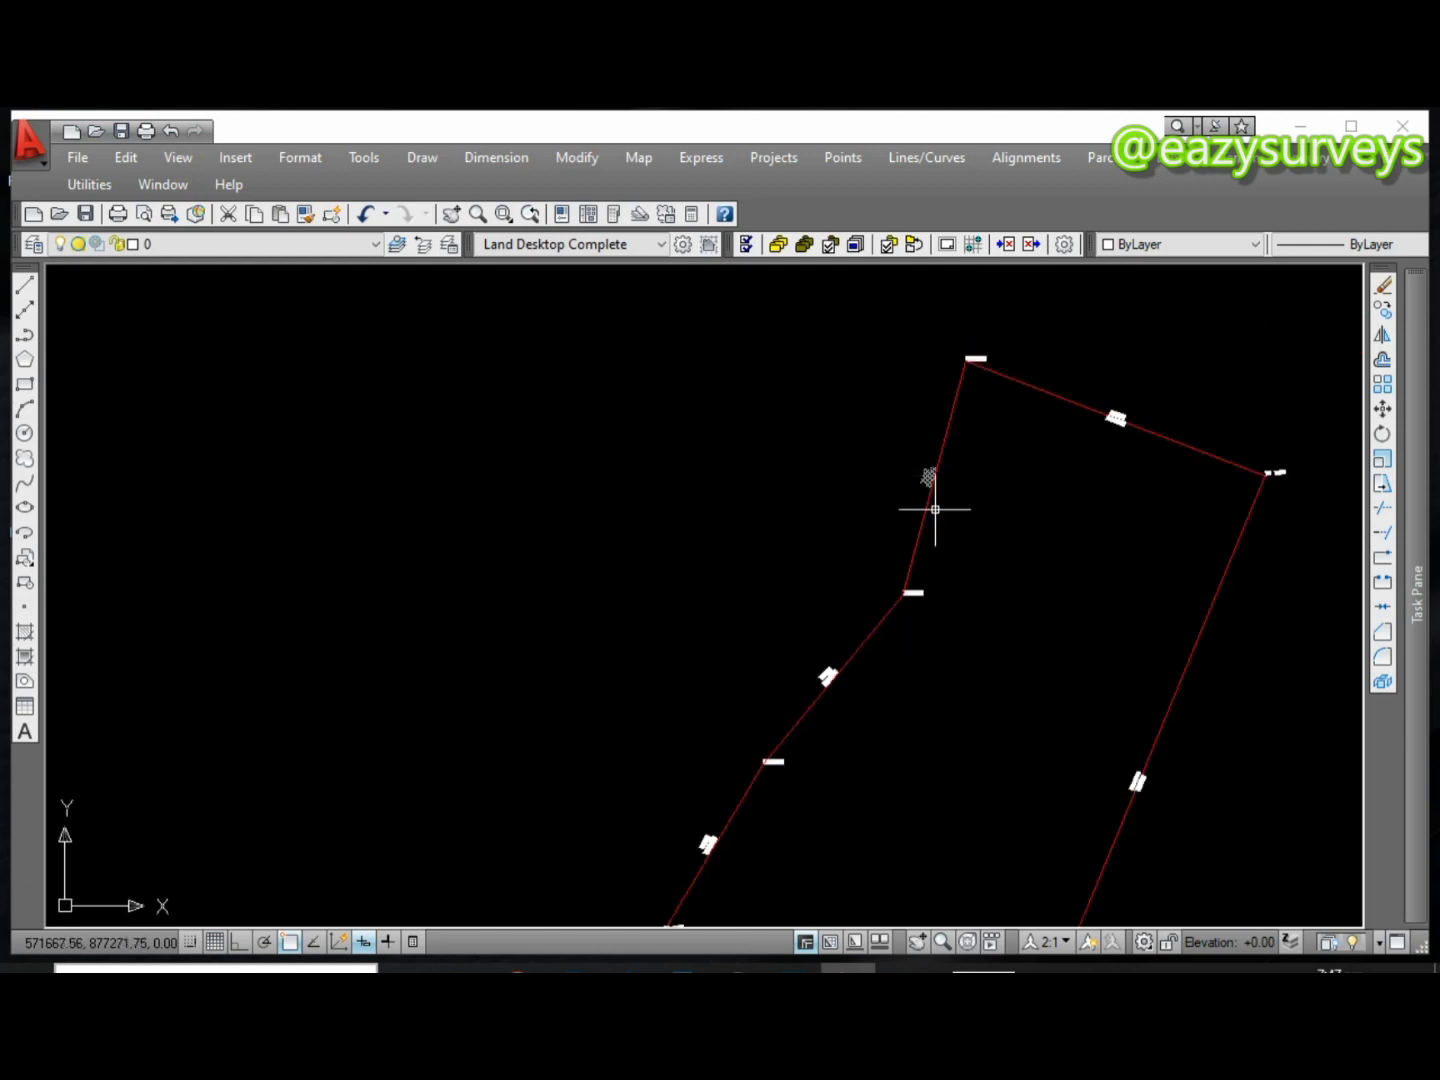
{"action": "scroll", "coordinate": [935, 512], "scroll_direction": "down", "scroll_amount": 2}
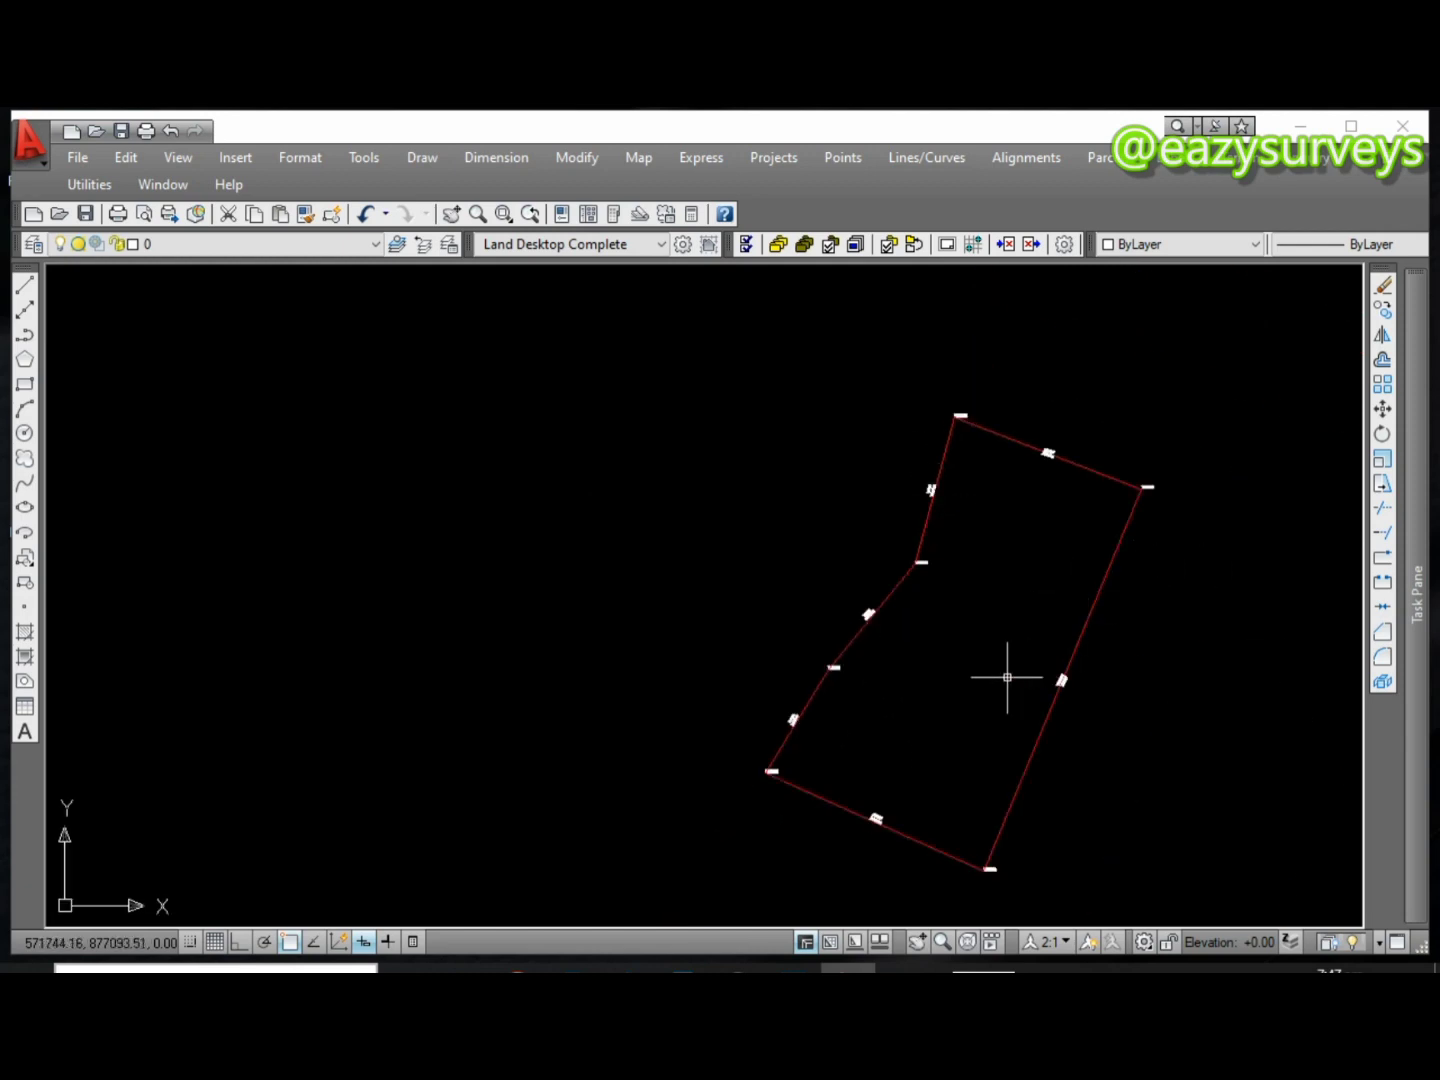
Zoom to the drawing extents and examine the bearing and distance label on the boundary's southern side
{"action": "type", "text": "z"}
{"action": "key", "text": "Return"}
{"action": "type", "text": "E"}
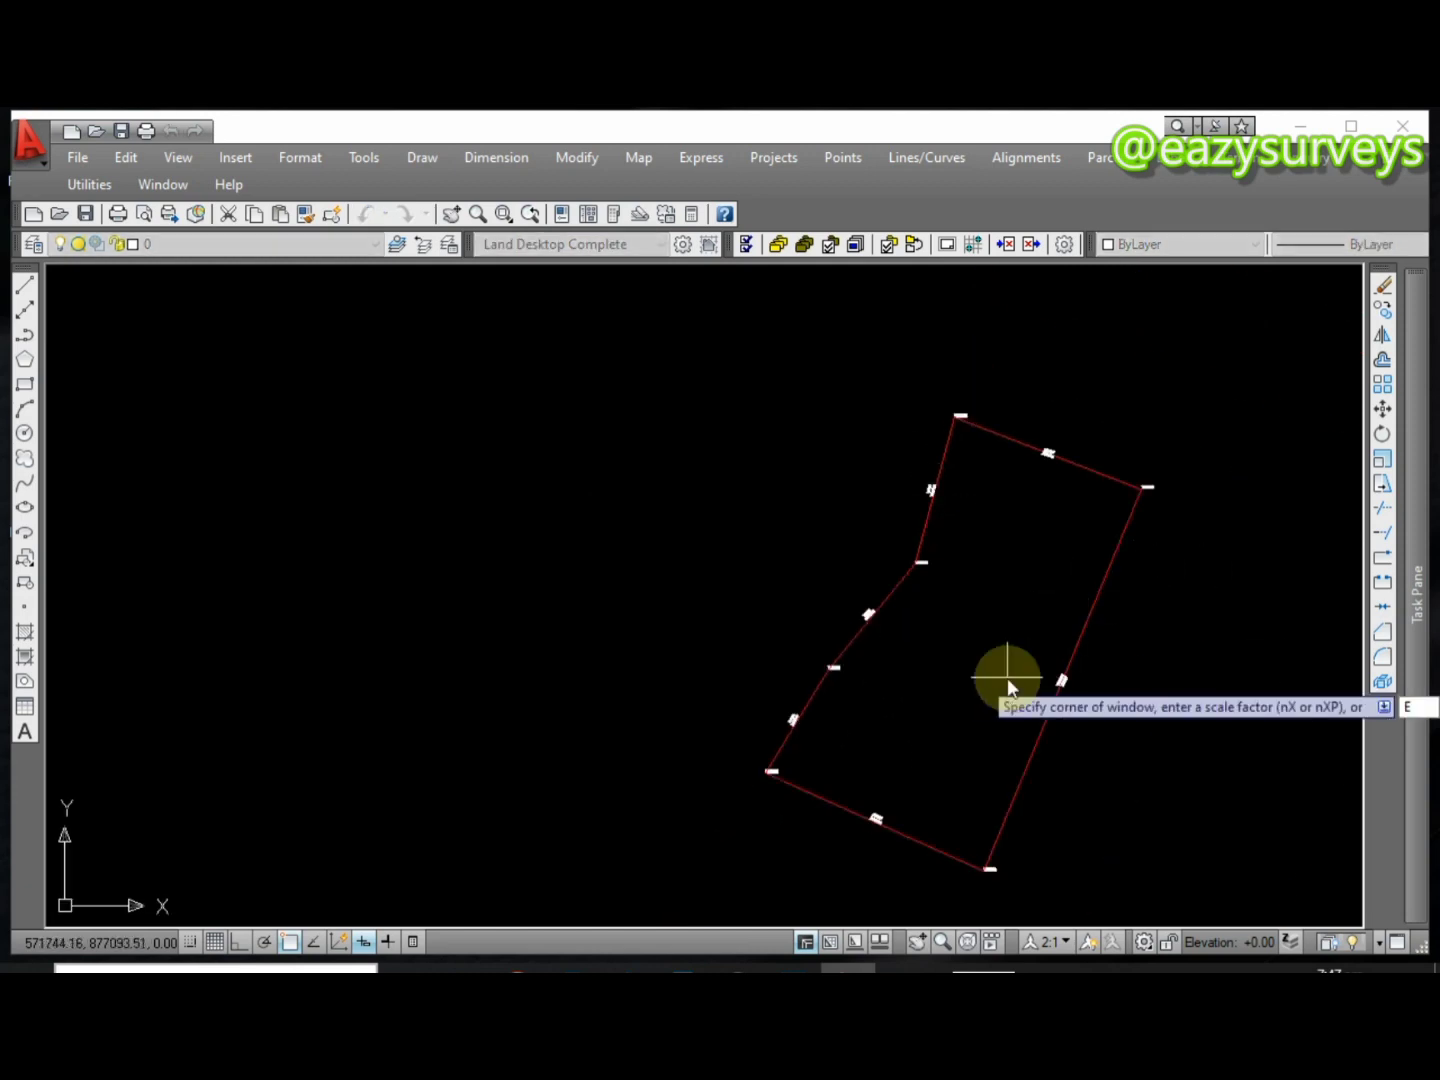
{"action": "key", "text": "Return"}
{"action": "type", "text": "z"}
{"action": "key", "text": "Return"}
{"action": "type", "text": "E"}
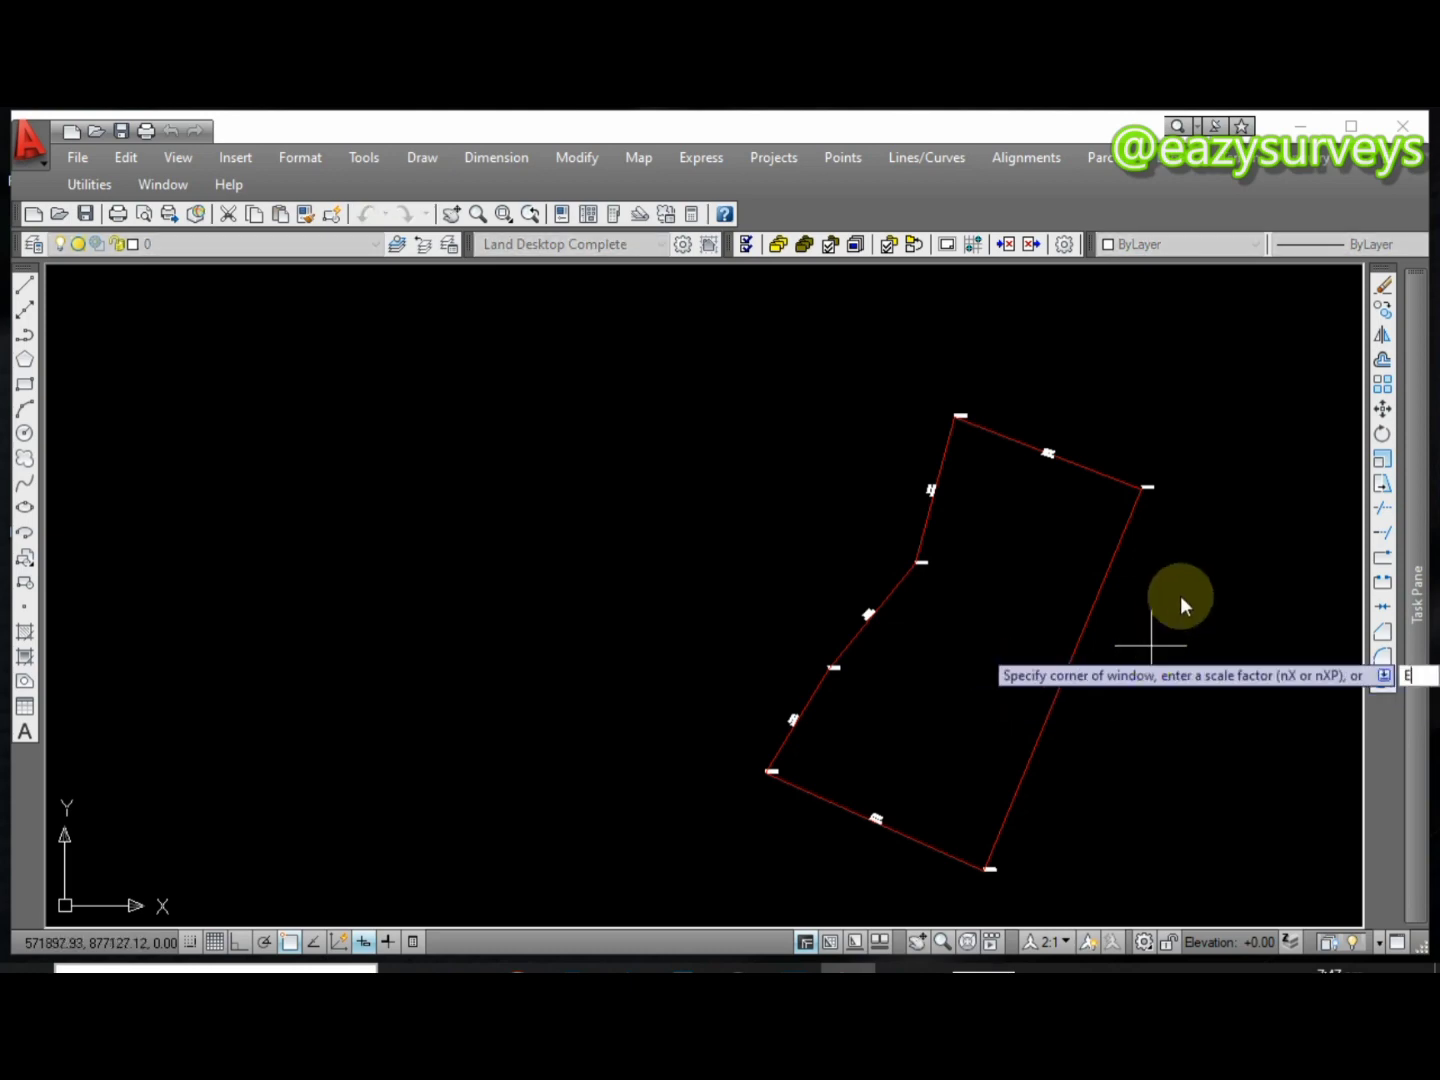
{"action": "key", "text": "Return"}
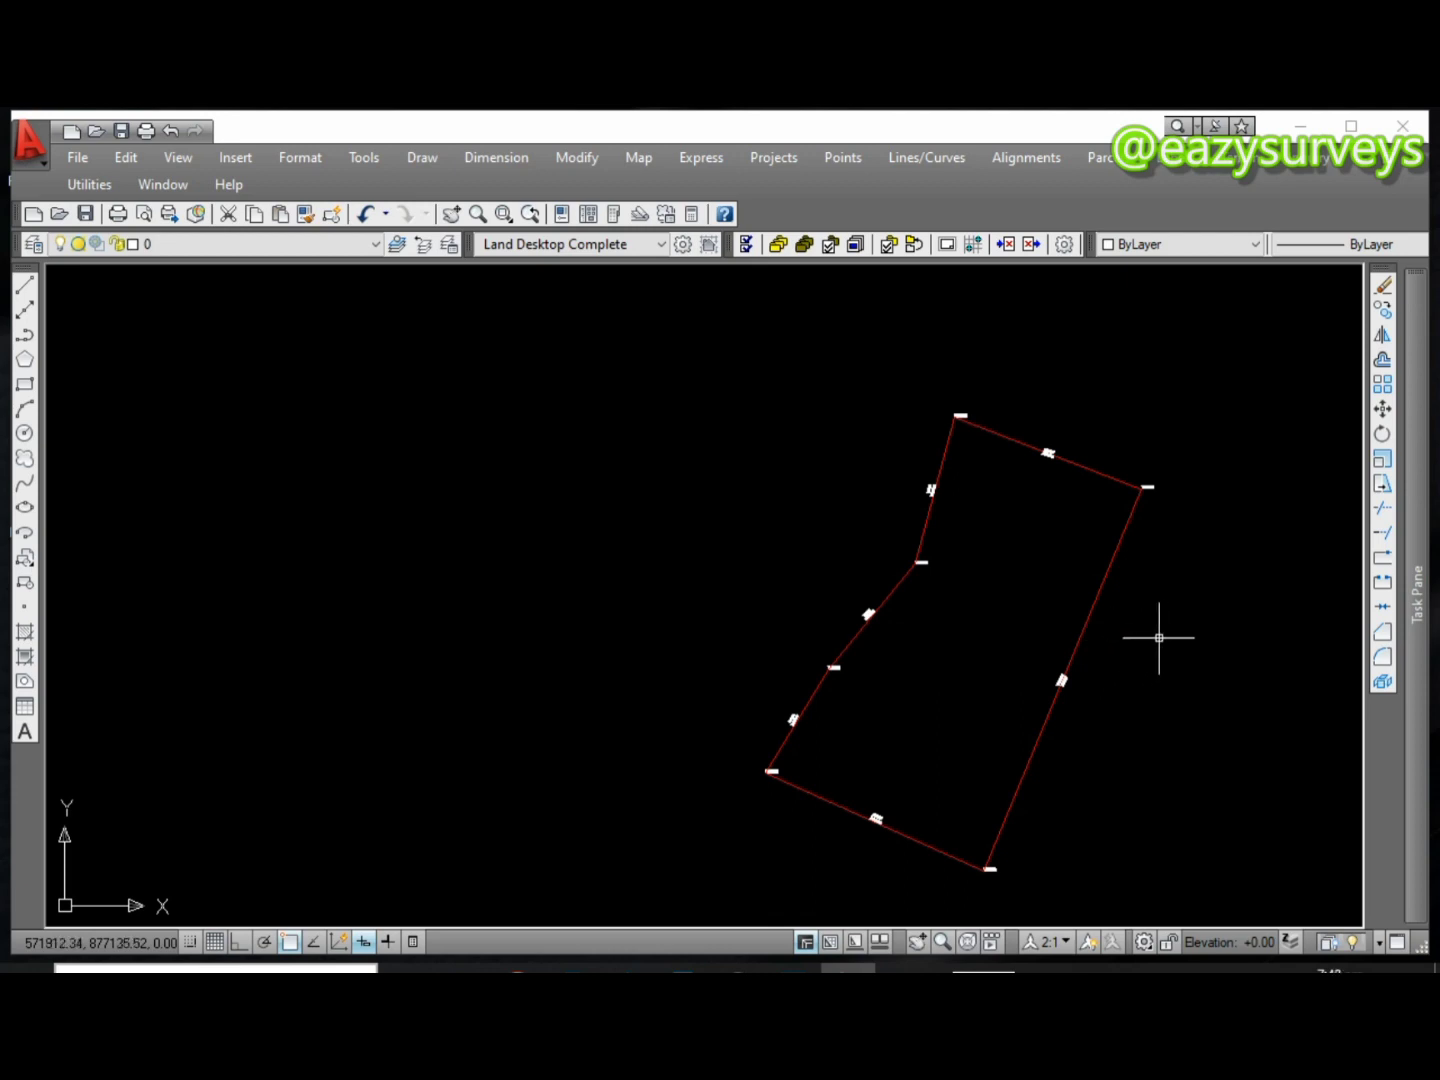
{"action": "left_click", "coordinate": [1091, 625]}
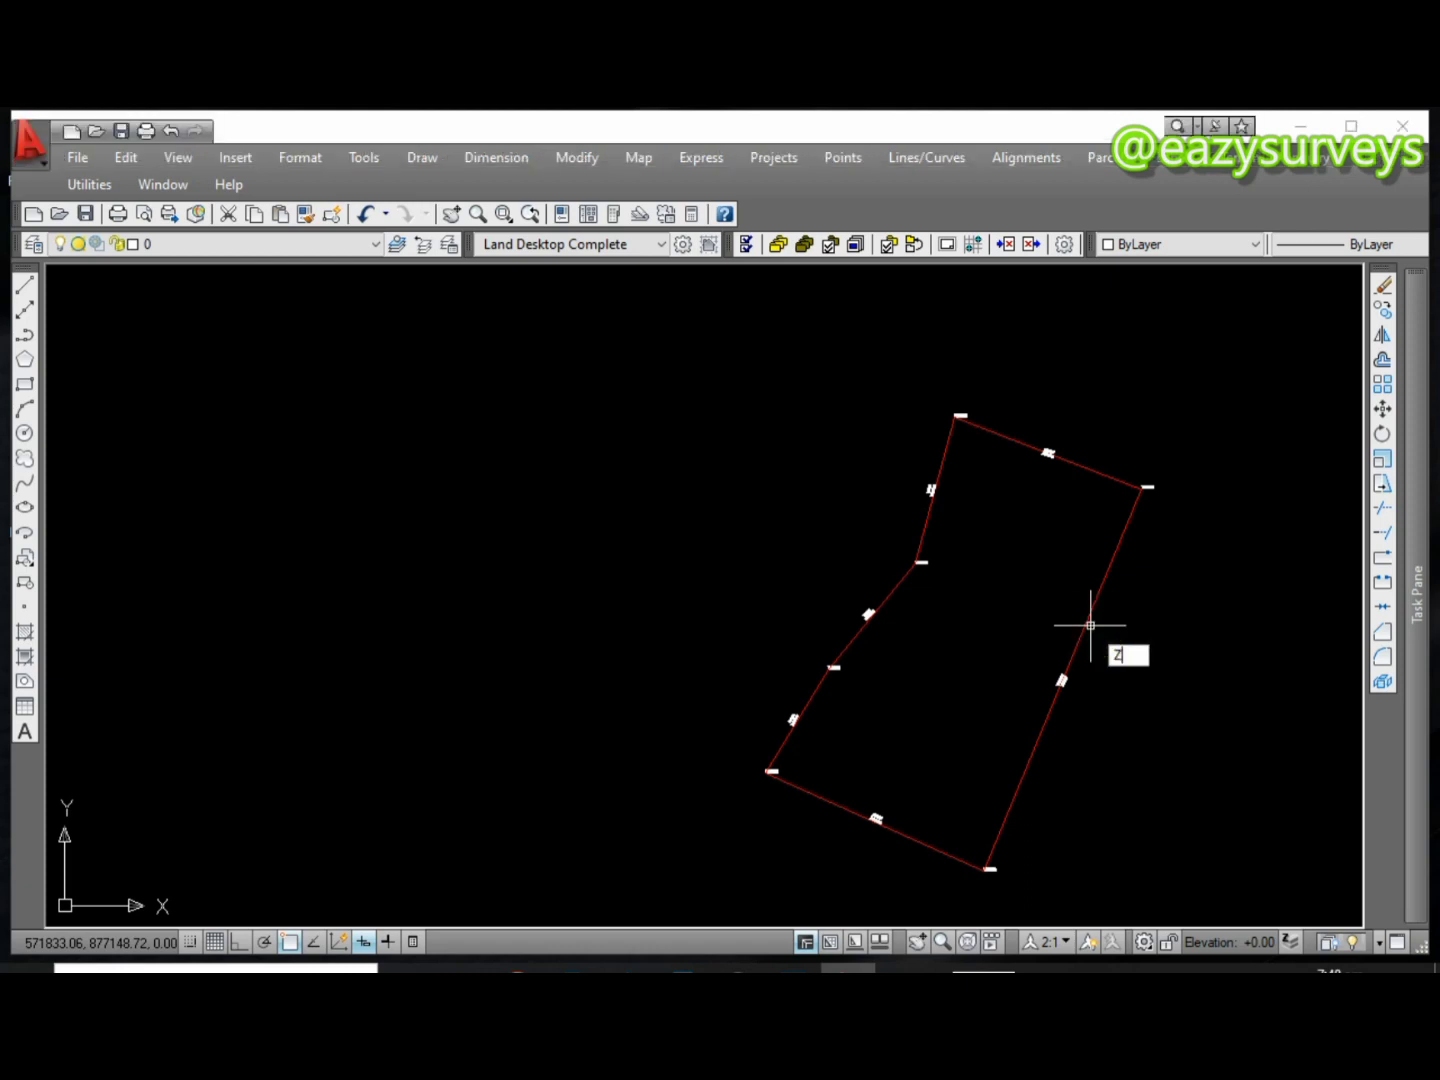
{"action": "middle_click", "coordinate": [1094, 626]}
{"action": "middle_click", "coordinate": [1094, 627]}
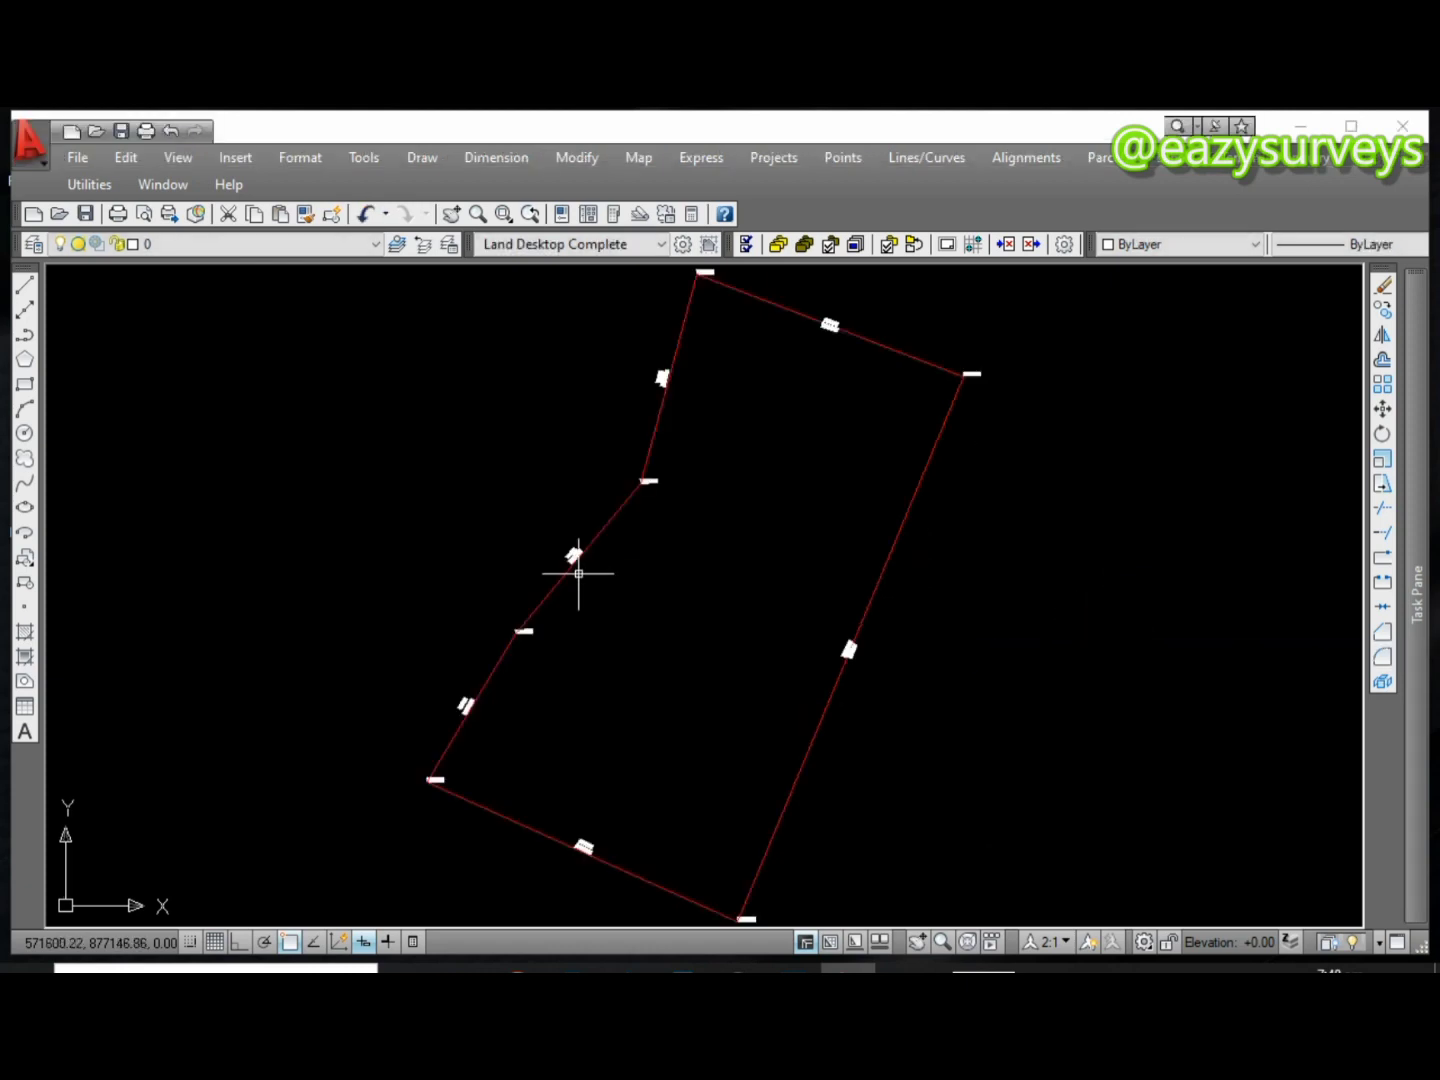
{"action": "scroll", "coordinate": [578, 572], "scroll_direction": "up", "scroll_amount": 3}
{"action": "scroll", "coordinate": [579, 573], "scroll_direction": "down", "scroll_amount": 6}
{"action": "scroll", "coordinate": [652, 675], "scroll_direction": "up", "scroll_amount": 2}
{"action": "scroll", "coordinate": [582, 661], "scroll_direction": "up", "scroll_amount": 8}
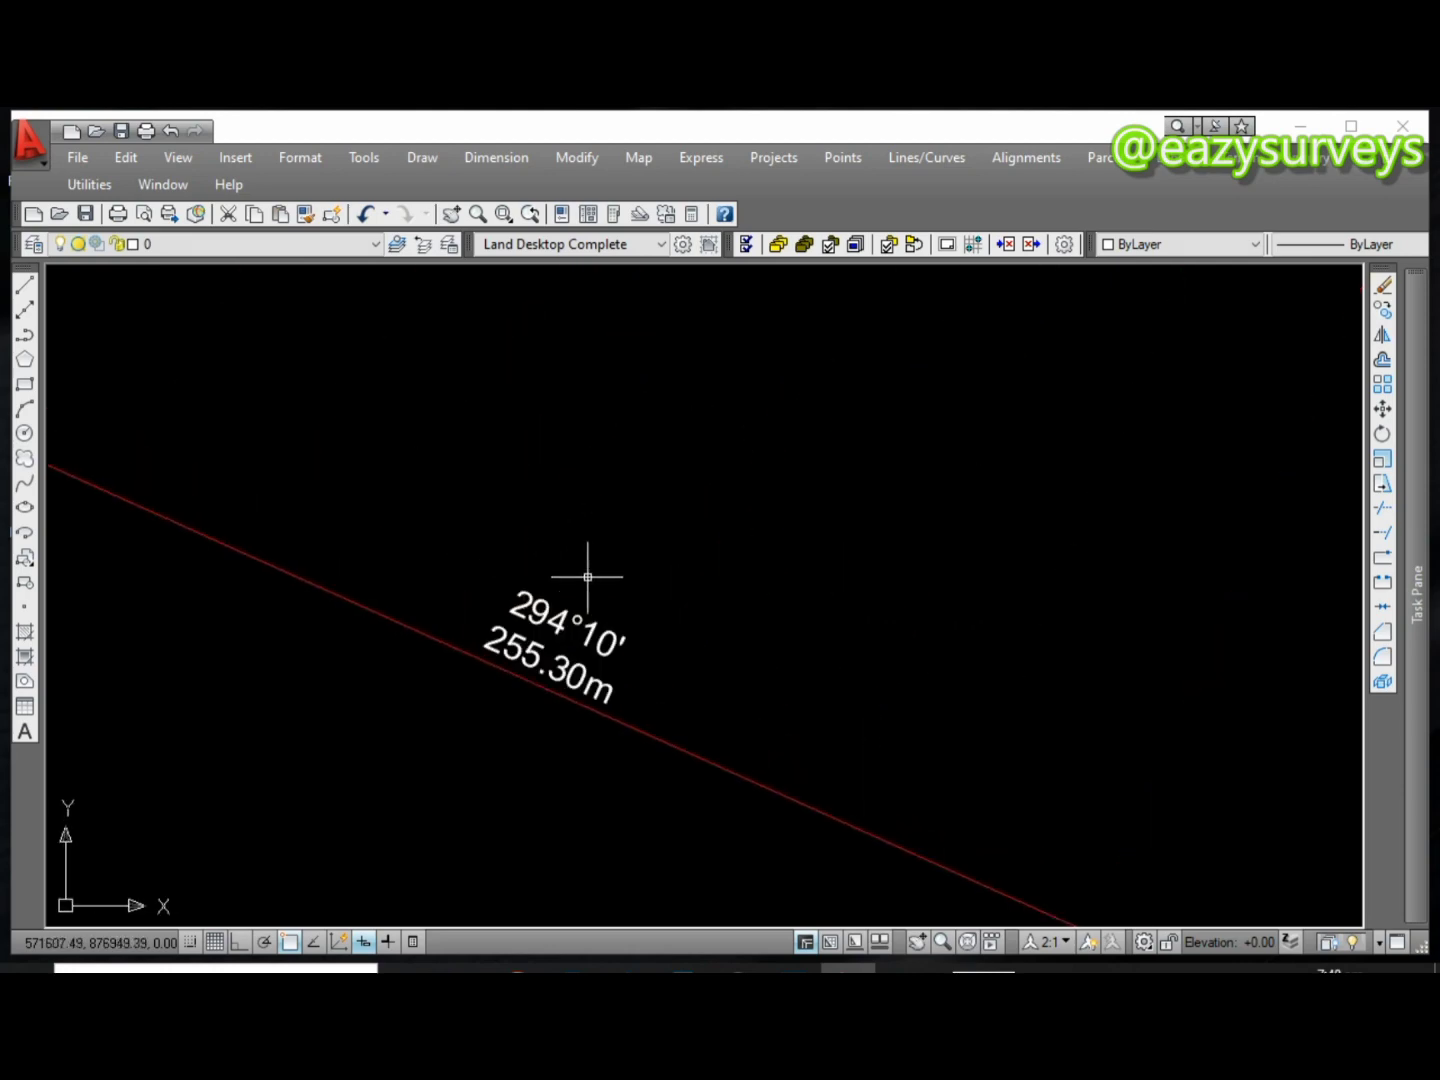